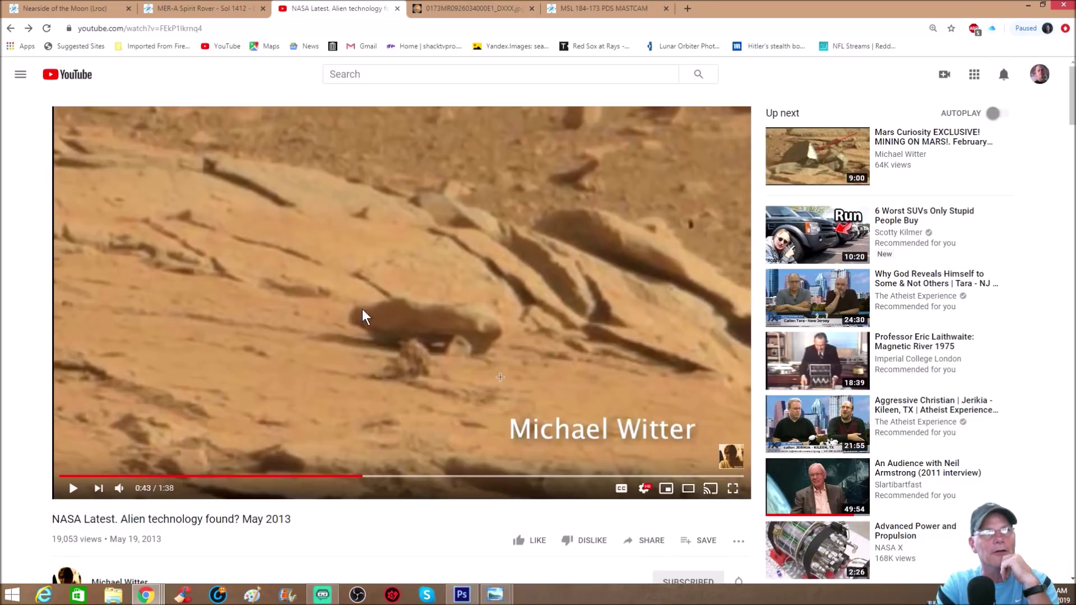
Enlarge the Mars video to theater mode and pause it on the frame showing the elongated dark rock.
click(688, 488)
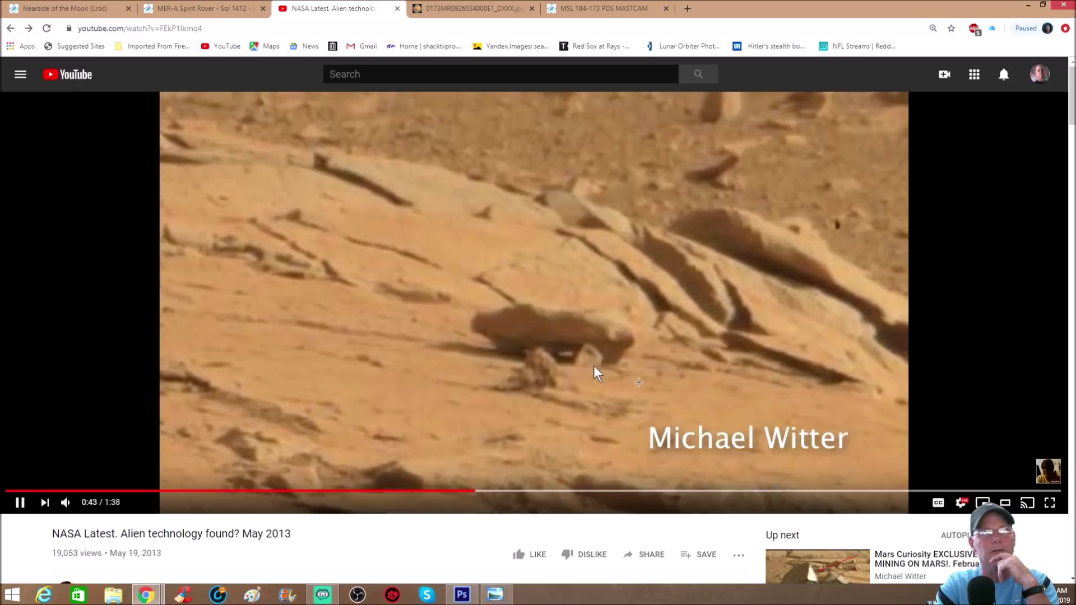
click(555, 339)
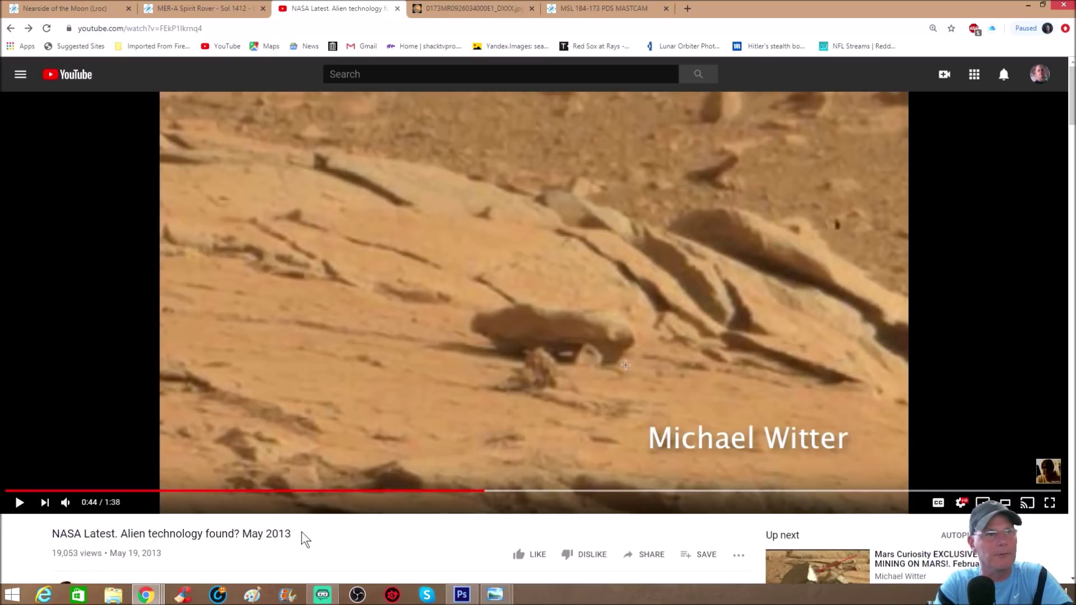
click(455, 598)
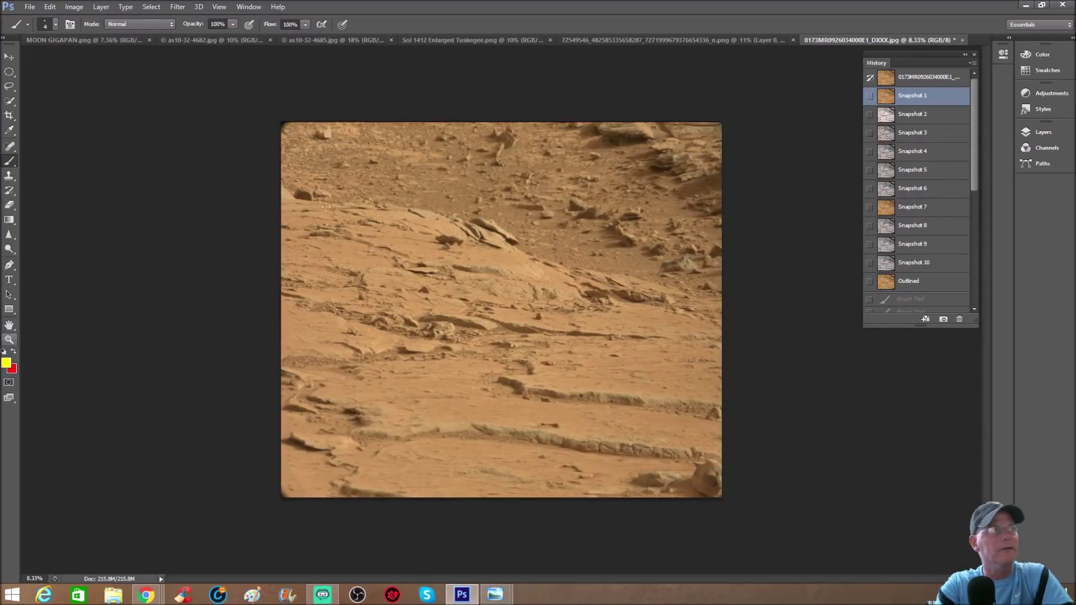
click(926, 79)
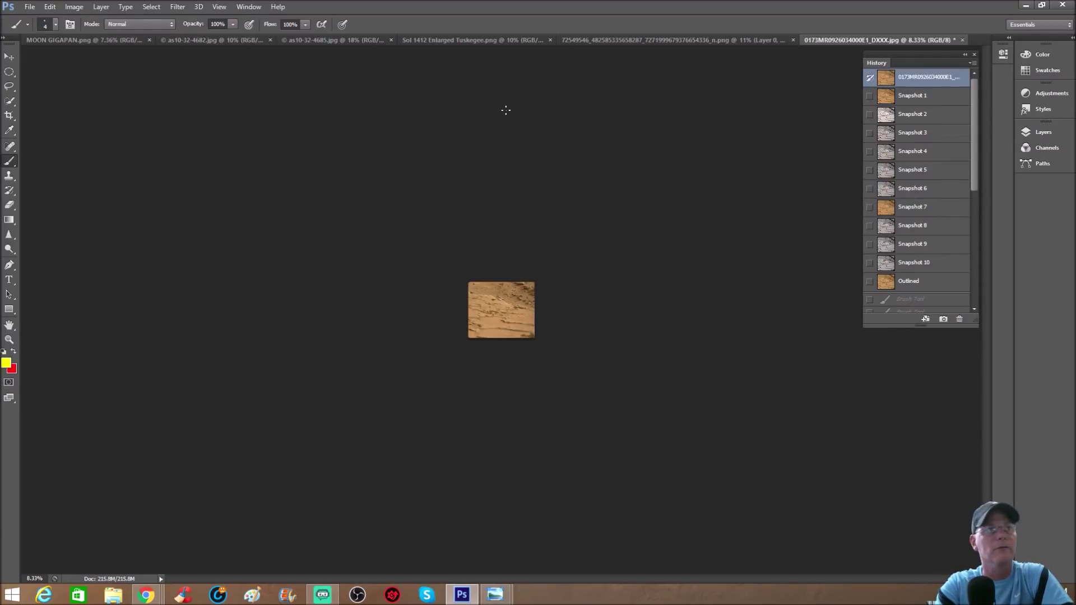
click(919, 97)
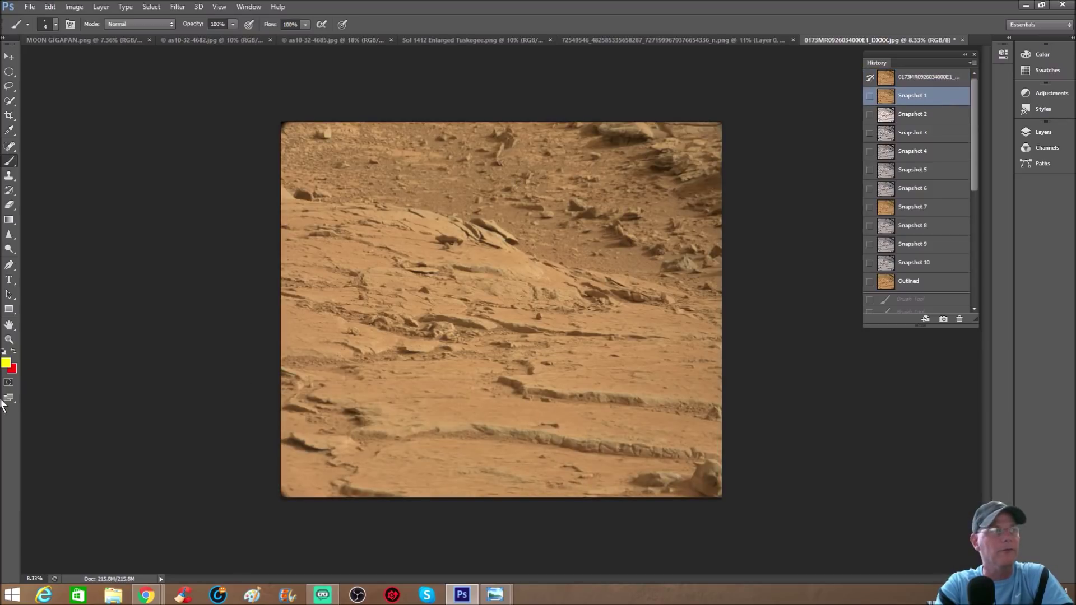
Outline the elongated dark rock on the slope with red Brush strokes around its upper edge and both ends.
click(11, 339)
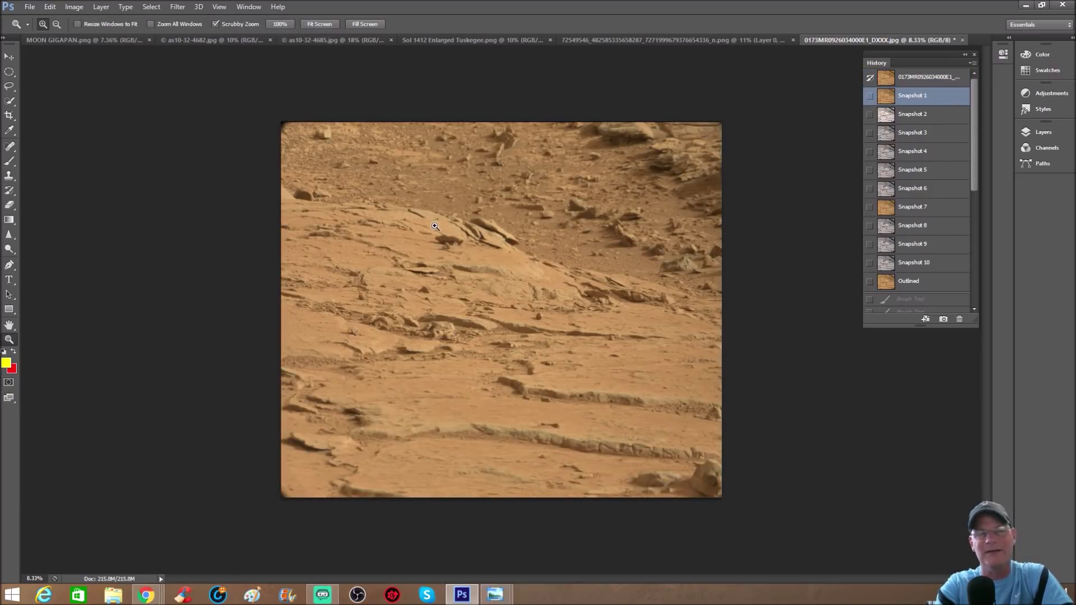
drag(387, 229, 470, 152)
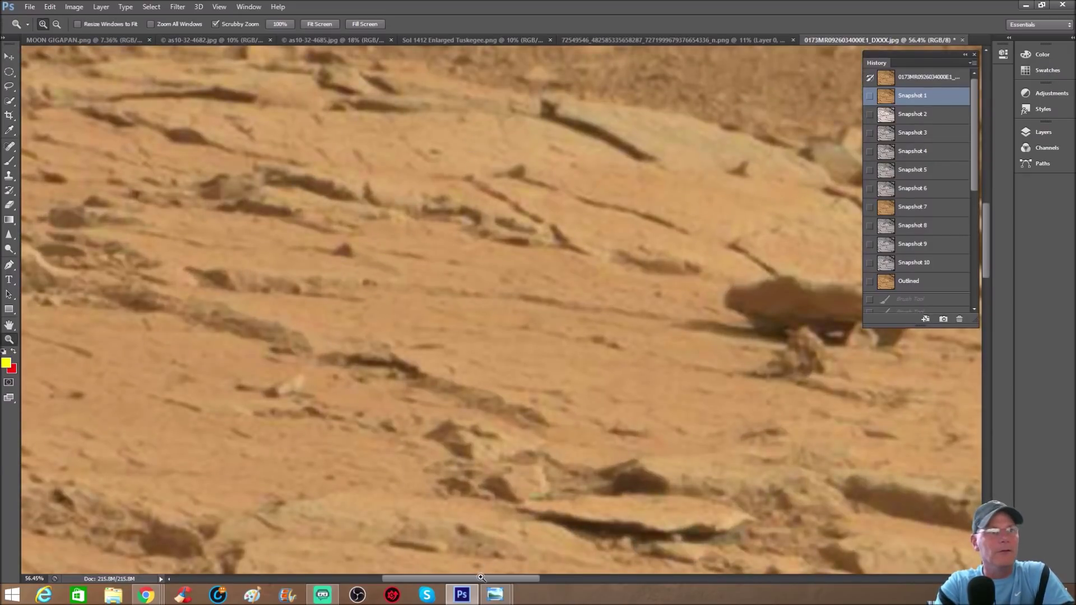
drag(505, 577, 536, 576)
scroll(587, 409, up, 1)
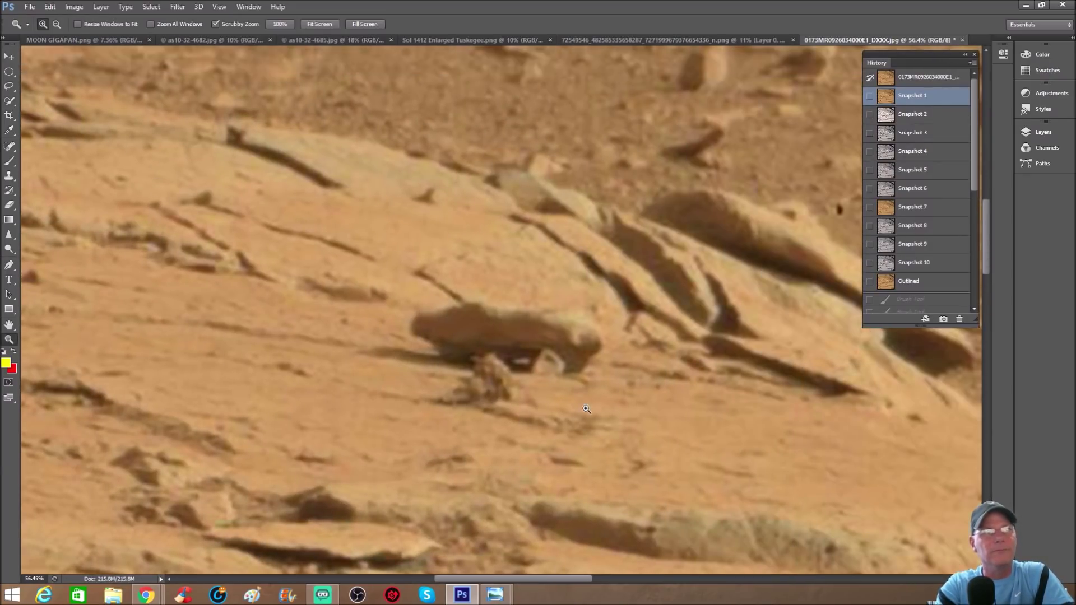
drag(567, 387, 566, 360)
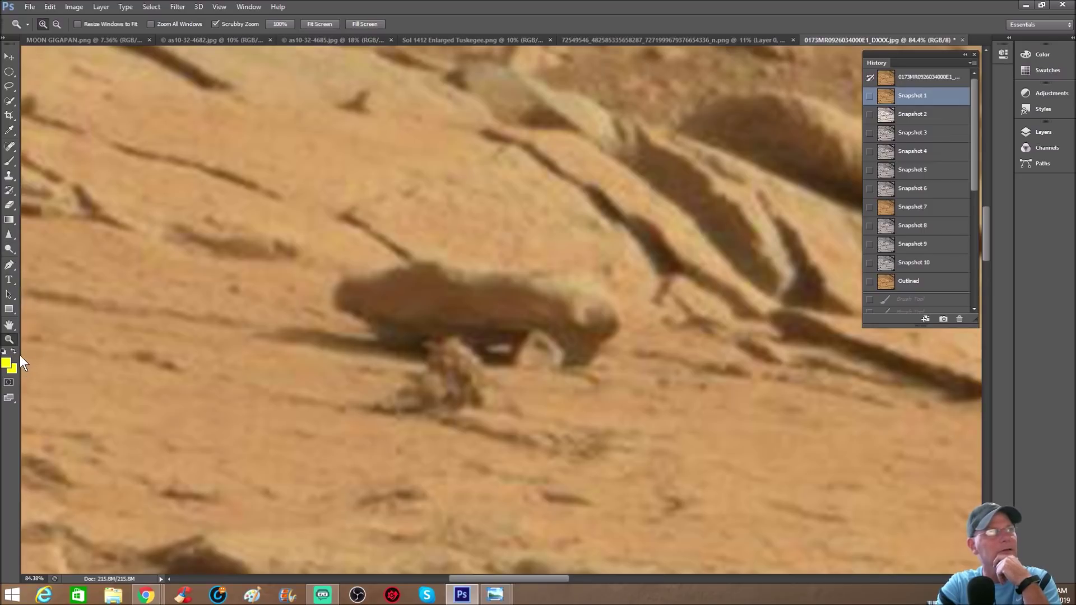
click(9, 161)
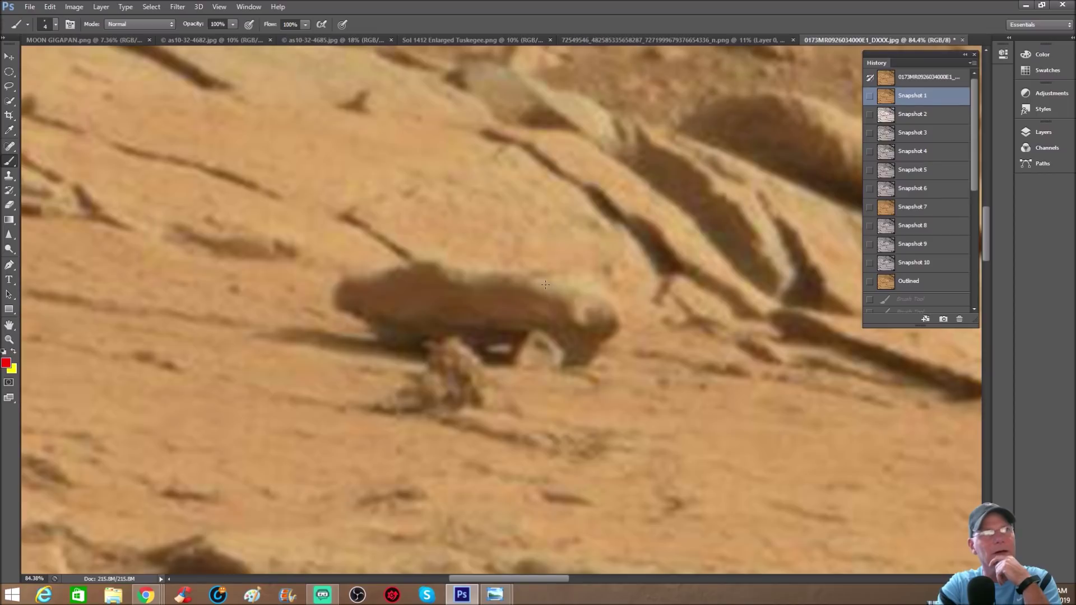
mouse_move(537, 280)
mouse_down()
mouse_move(436, 266)
mouse_move(365, 271)
mouse_move(340, 305)
mouse_up()
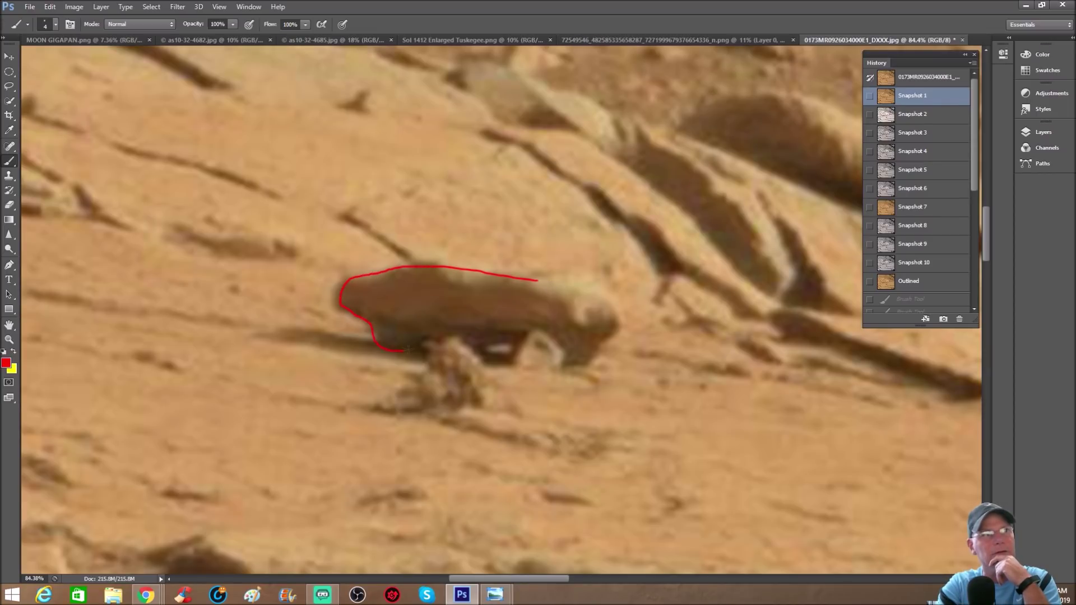
click(563, 269)
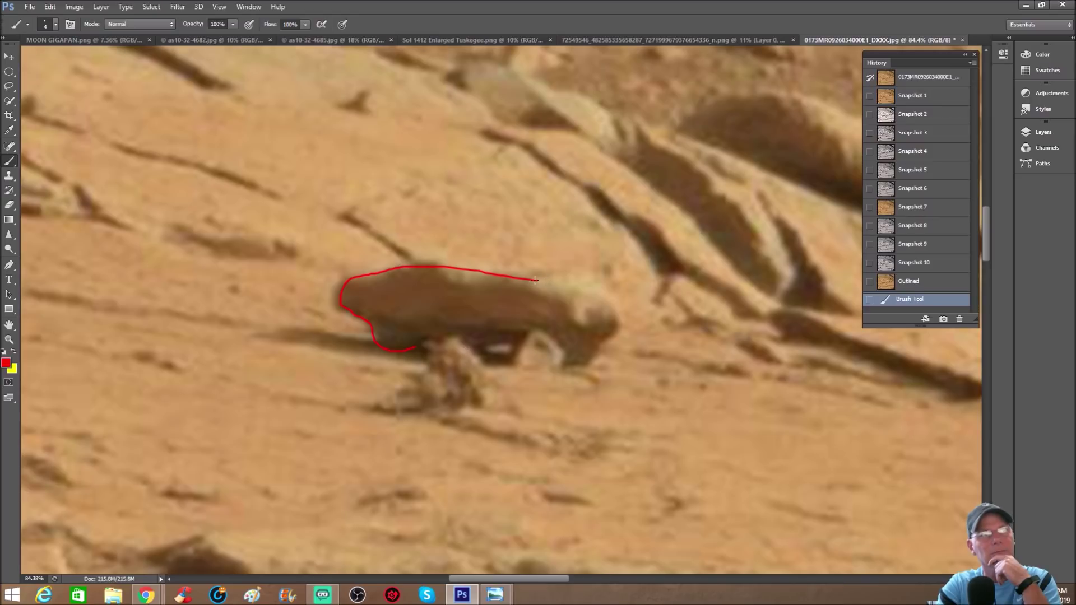
mouse_move(559, 280)
mouse_down()
mouse_move(615, 304)
mouse_move(624, 323)
mouse_move(595, 362)
mouse_move(555, 368)
mouse_up()
Brush red detail lines inside the rock outline, including a window shape at one end, and a large red loop over the ground below.
drag(398, 294, 491, 320)
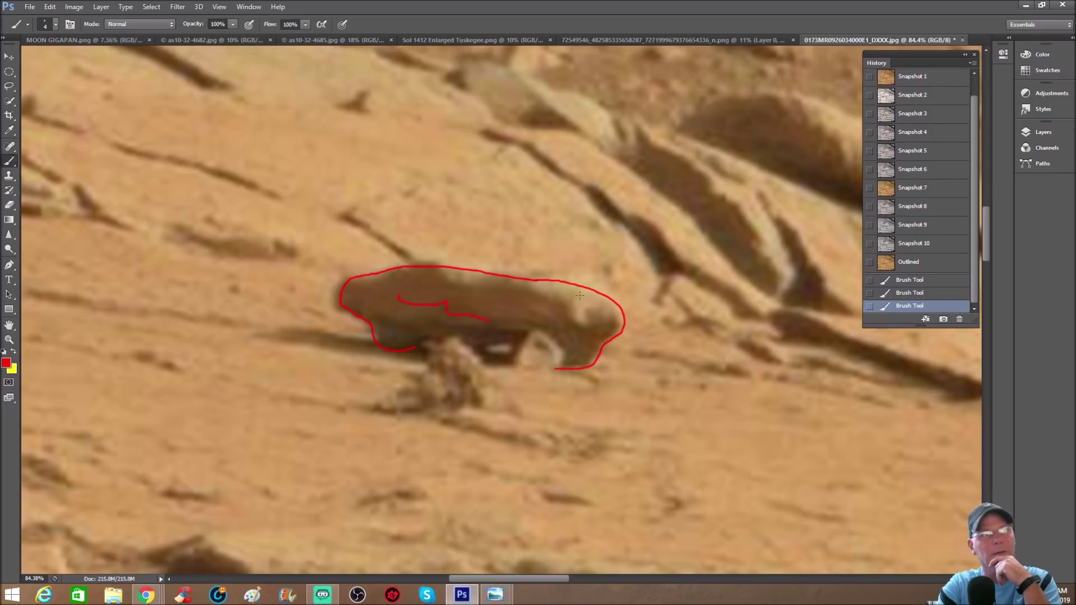
drag(567, 297, 565, 315)
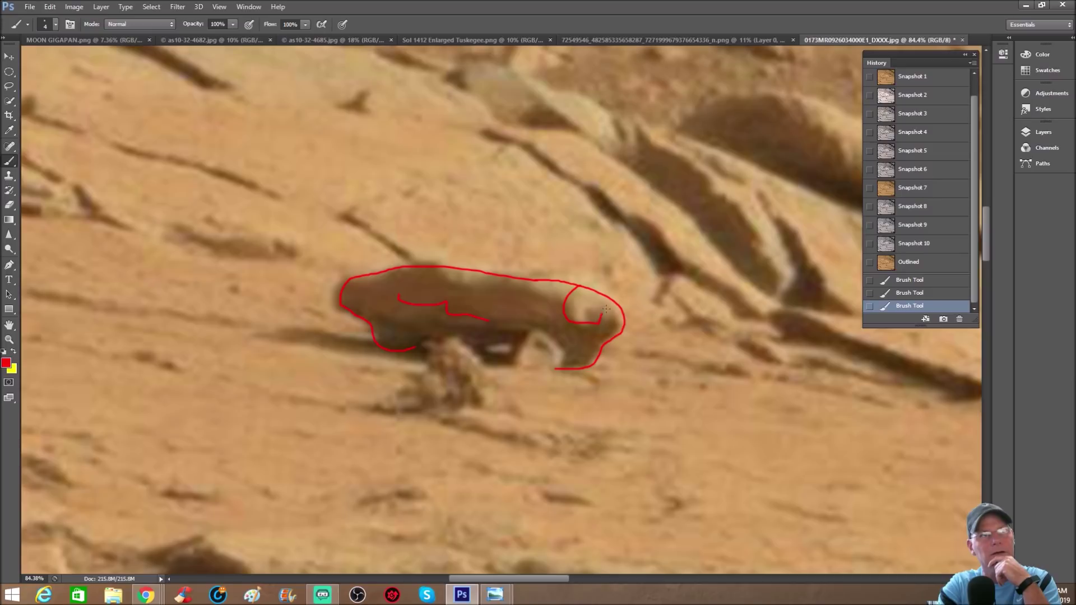
drag(605, 308, 613, 301)
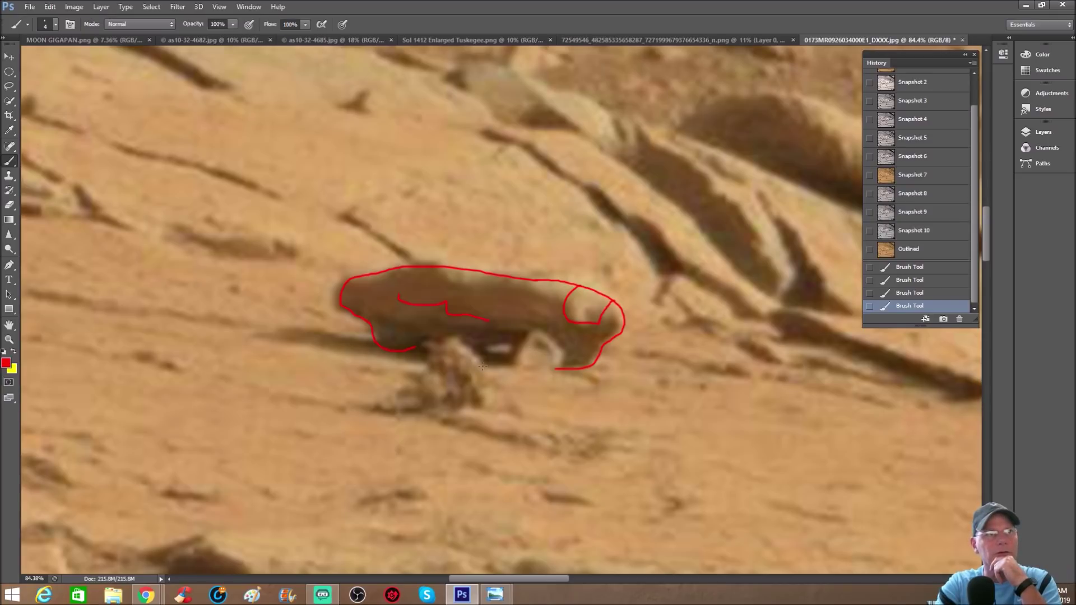
mouse_move(548, 347)
mouse_down()
mouse_move(679, 355)
mouse_move(770, 385)
mouse_move(779, 434)
mouse_move(747, 457)
mouse_move(682, 461)
mouse_move(522, 461)
mouse_move(471, 448)
mouse_move(466, 409)
mouse_move(482, 364)
mouse_move(501, 353)
mouse_up()
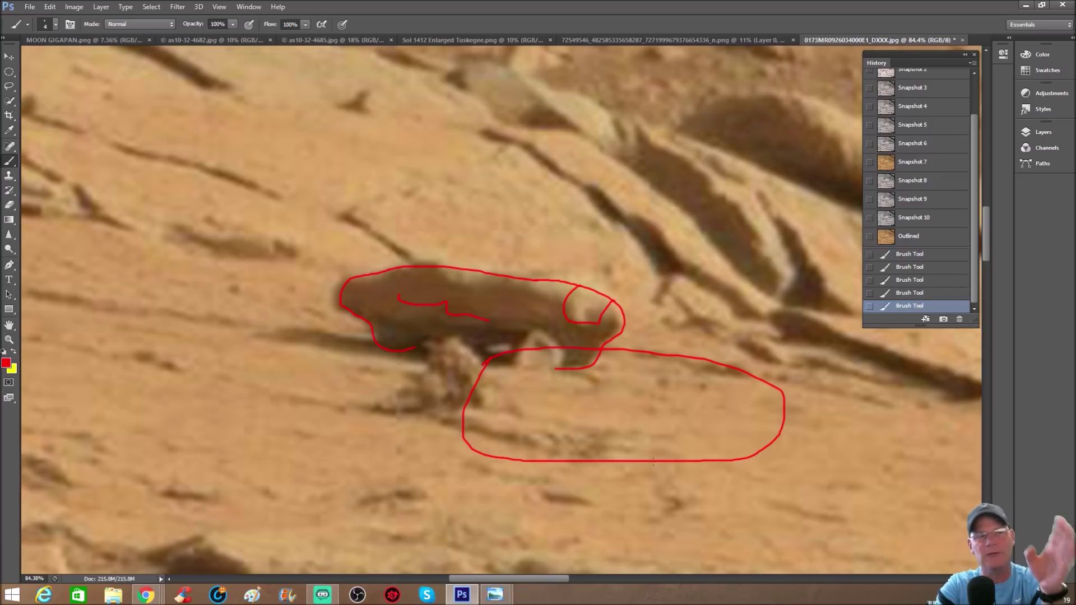
Restore the high-contrast Snapshot 2 of the image from the history.
click(9, 339)
drag(517, 382, 499, 417)
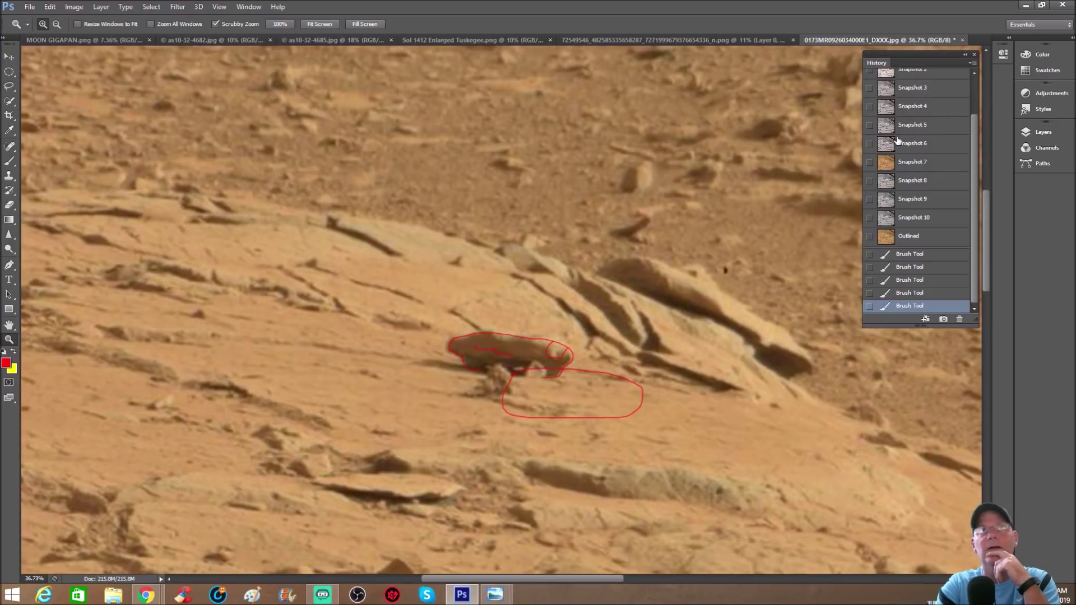
drag(976, 219, 977, 149)
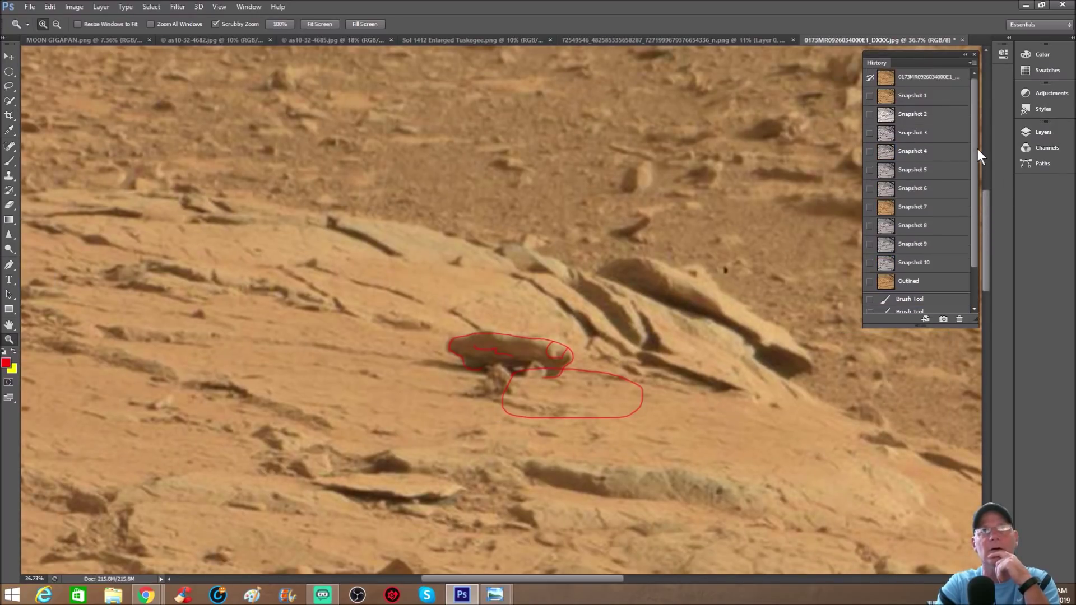
click(919, 114)
Brush a wide red arc around the elongated dark rock and a smaller red arch along its underside.
drag(616, 302, 645, 302)
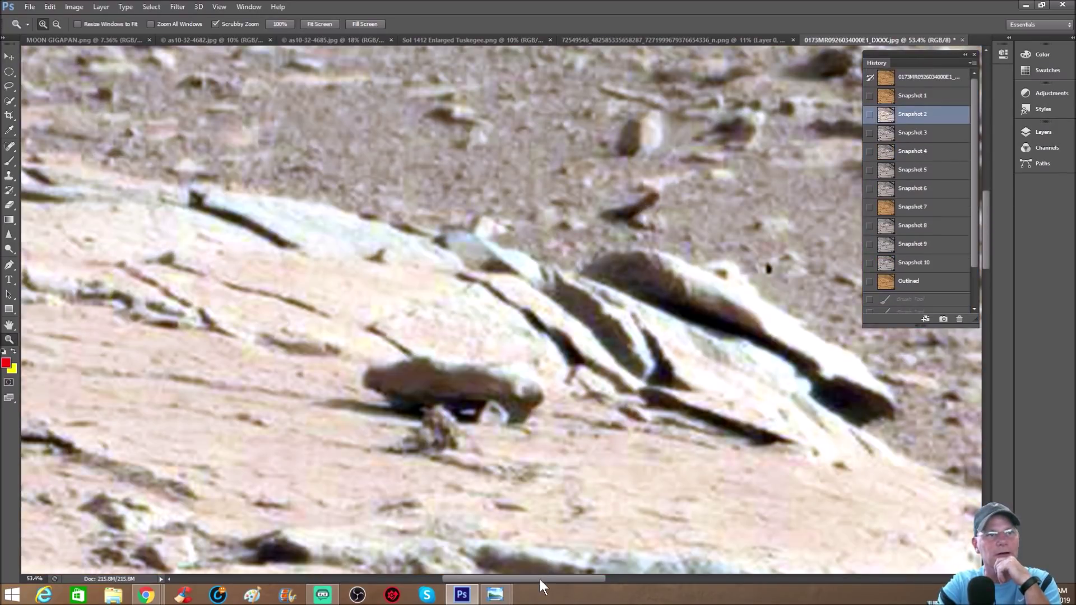
drag(537, 580, 547, 576)
drag(467, 422, 484, 409)
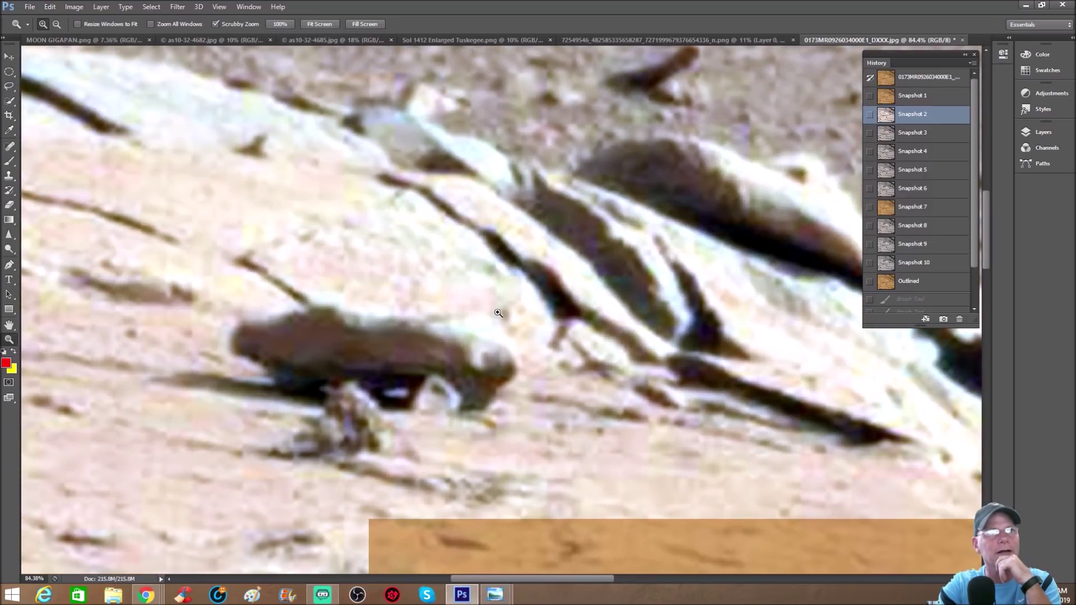
key(b)
mouse_move(295, 282)
mouse_down()
mouse_move(203, 342)
mouse_move(292, 404)
mouse_up()
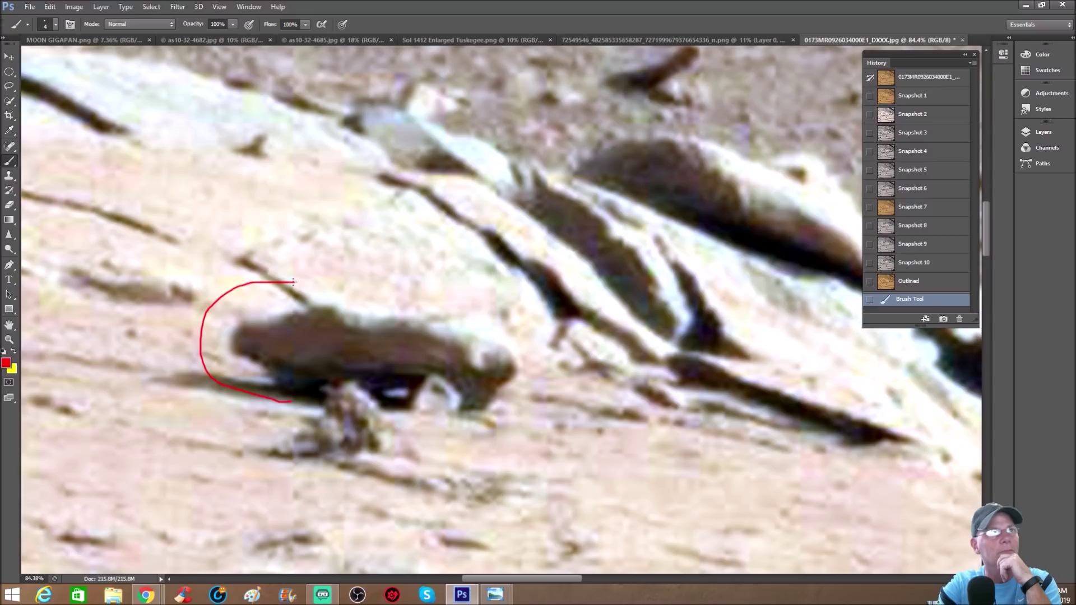
mouse_move(293, 281)
mouse_down()
mouse_move(410, 292)
mouse_move(533, 338)
mouse_move(534, 378)
mouse_move(499, 416)
mouse_up()
drag(299, 386, 349, 357)
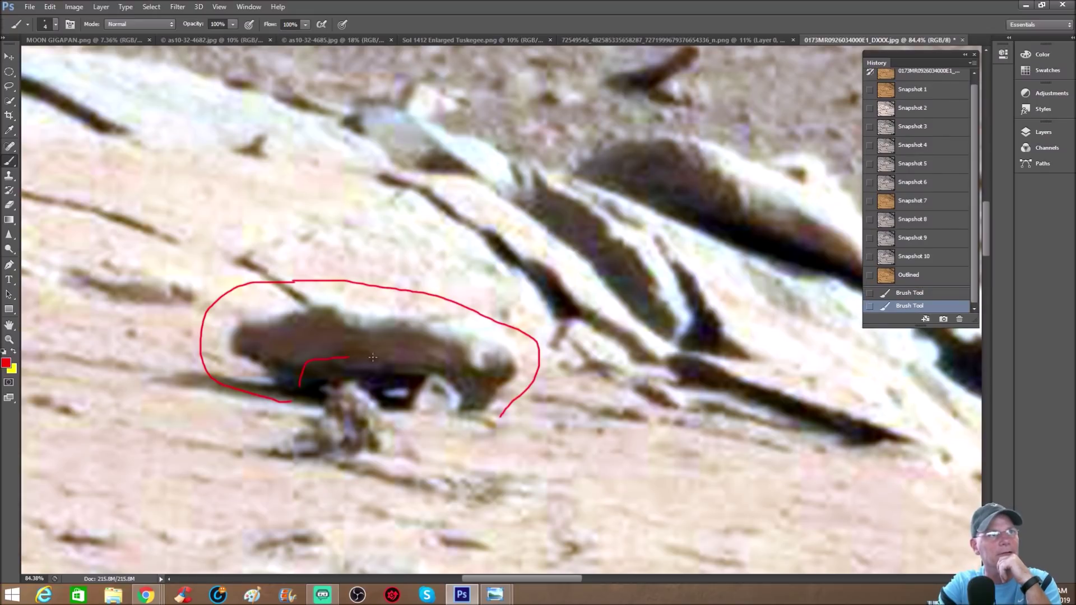
Compare the scene in Snapshot 1 and restore the Outlined snapshot containing the yellow outlines.
key(z)
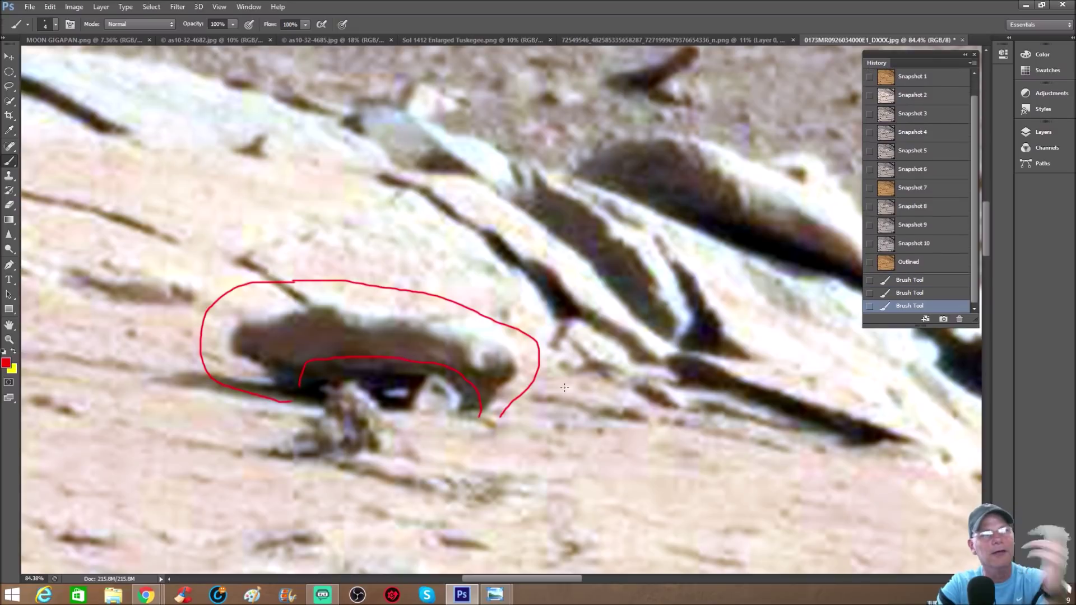
drag(588, 341, 431, 435)
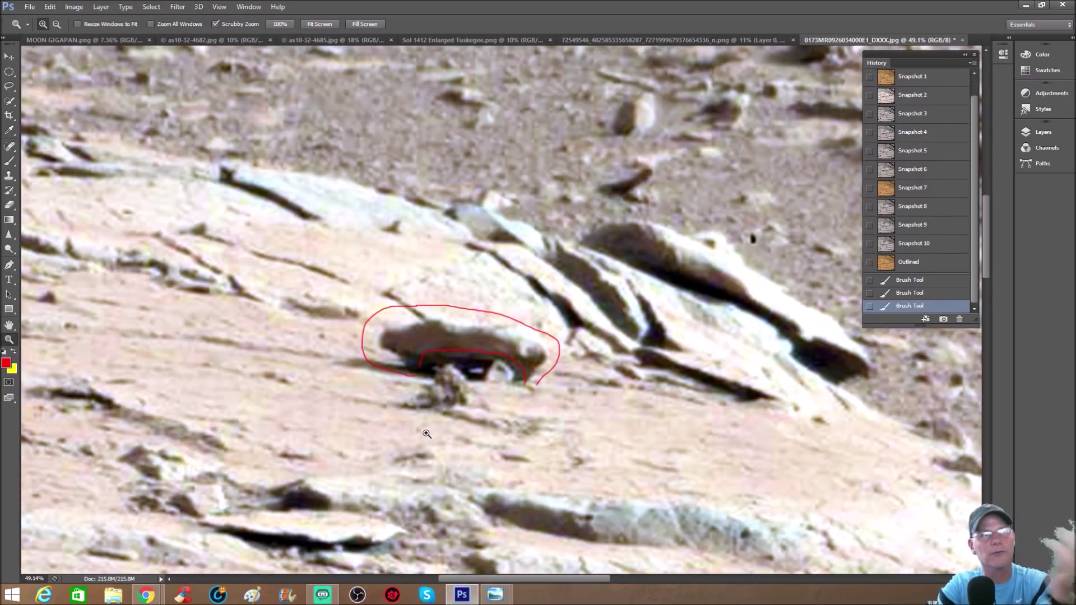
scroll(516, 332, up, 1)
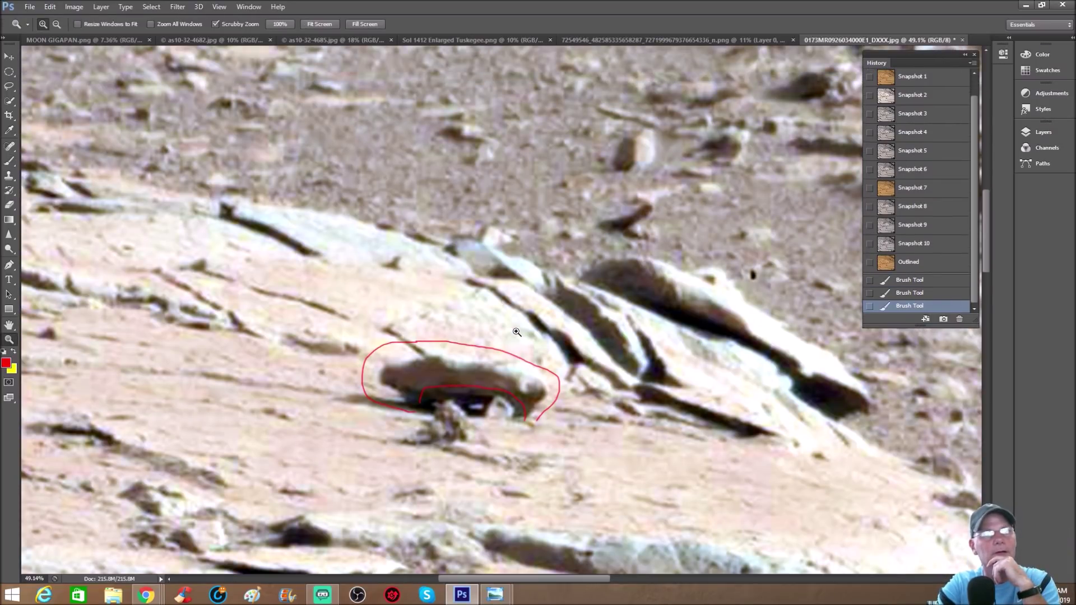
mouse_move(631, 335)
mouse_down()
mouse_move(643, 315)
mouse_move(633, 328)
mouse_up()
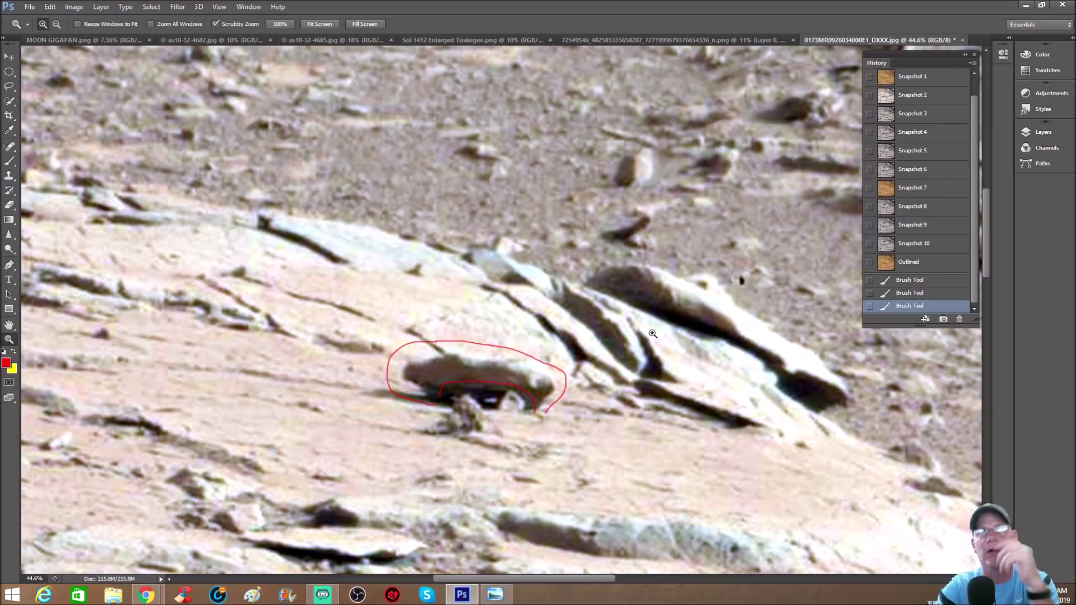
click(925, 83)
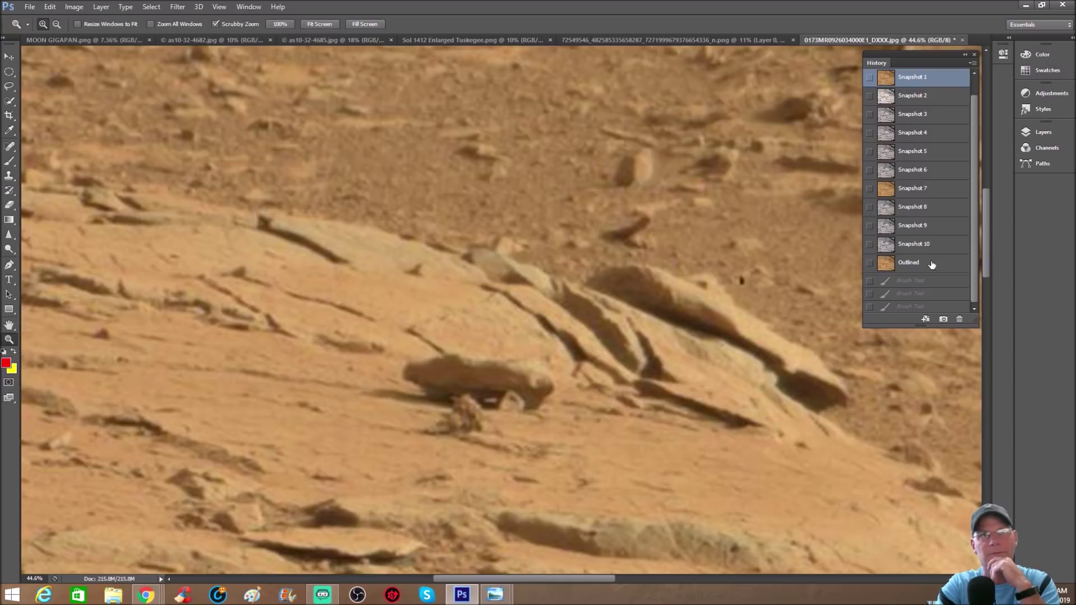
click(931, 263)
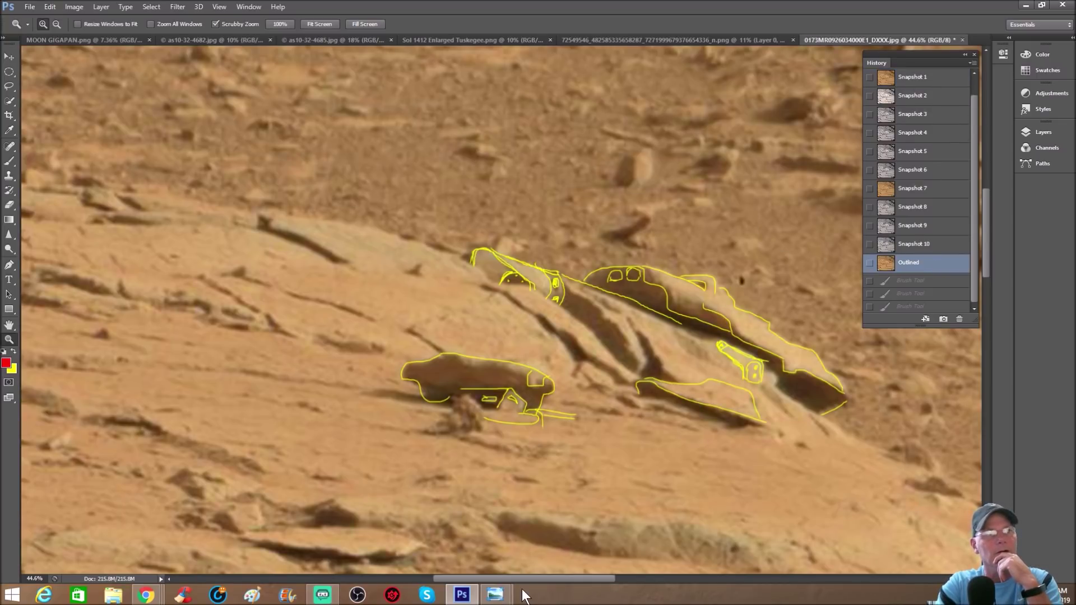
Brush two red arrows, one pointing at the outlined elongated rock and one at the tip of the upper outlined object.
drag(532, 578, 546, 578)
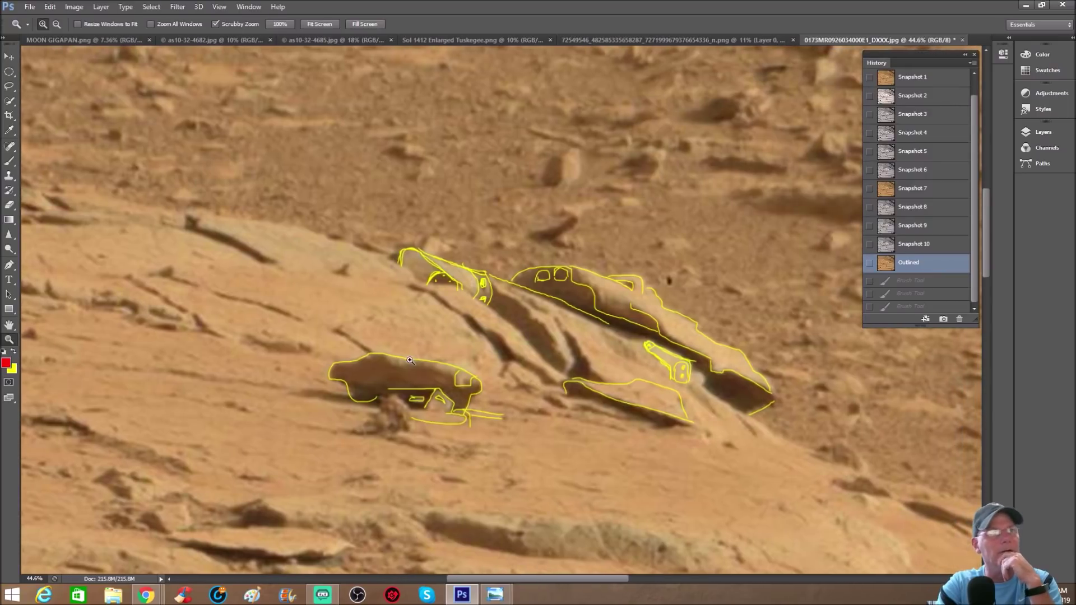
click(10, 161)
mouse_move(321, 263)
mouse_down()
mouse_move(346, 338)
mouse_move(337, 330)
mouse_move(347, 334)
mouse_move(349, 304)
mouse_up()
mouse_move(359, 164)
mouse_down()
mouse_move(395, 233)
mouse_move(365, 212)
mouse_move(398, 235)
mouse_up()
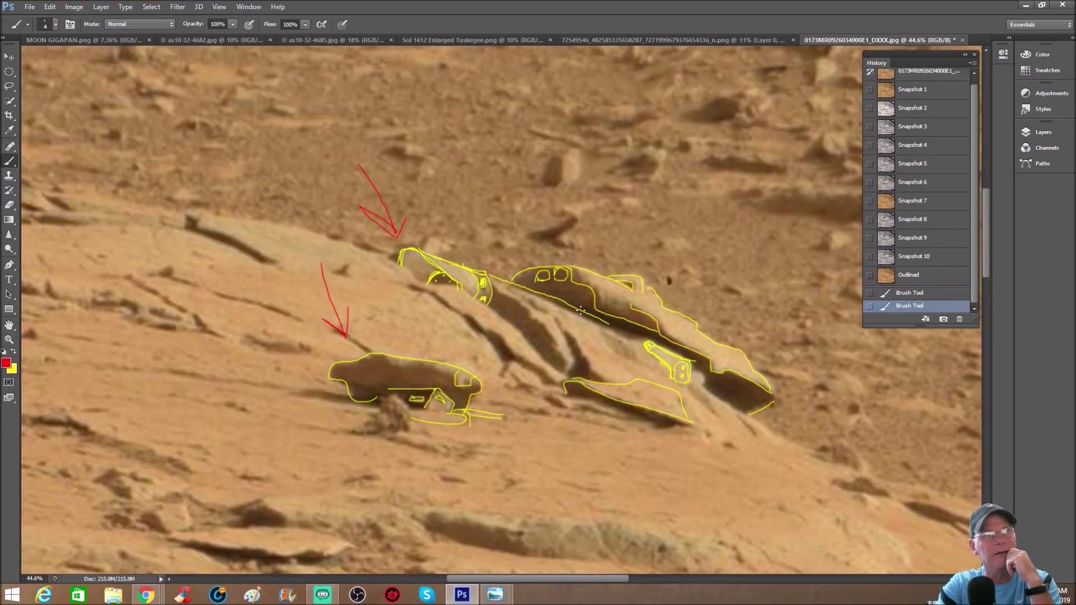
Trace the long sloping slab below the large upper outline with red Brush lines down to its lower end.
mouse_move(548, 317)
mouse_down()
mouse_move(692, 379)
mouse_move(775, 442)
mouse_move(717, 438)
mouse_up()
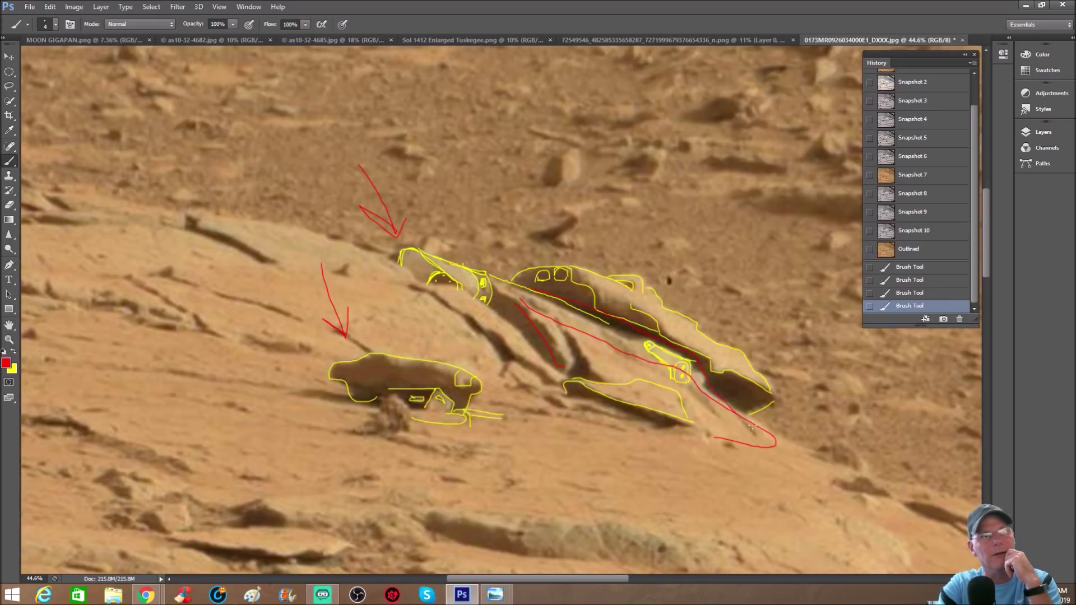
drag(751, 426, 738, 416)
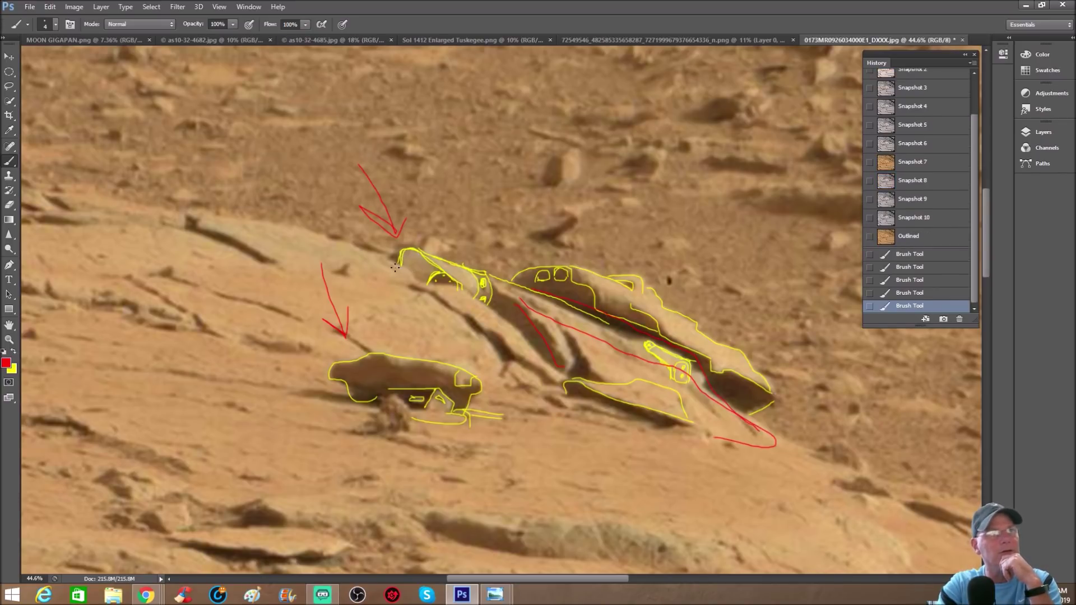
Brush three more red arrows toward the narrow upper outlined object and trace its upper edge and curved opening in red.
mouse_move(502, 152)
mouse_down()
mouse_move(463, 238)
mouse_move(457, 209)
mouse_move(480, 239)
mouse_up()
drag(400, 249, 442, 271)
drag(458, 285, 460, 291)
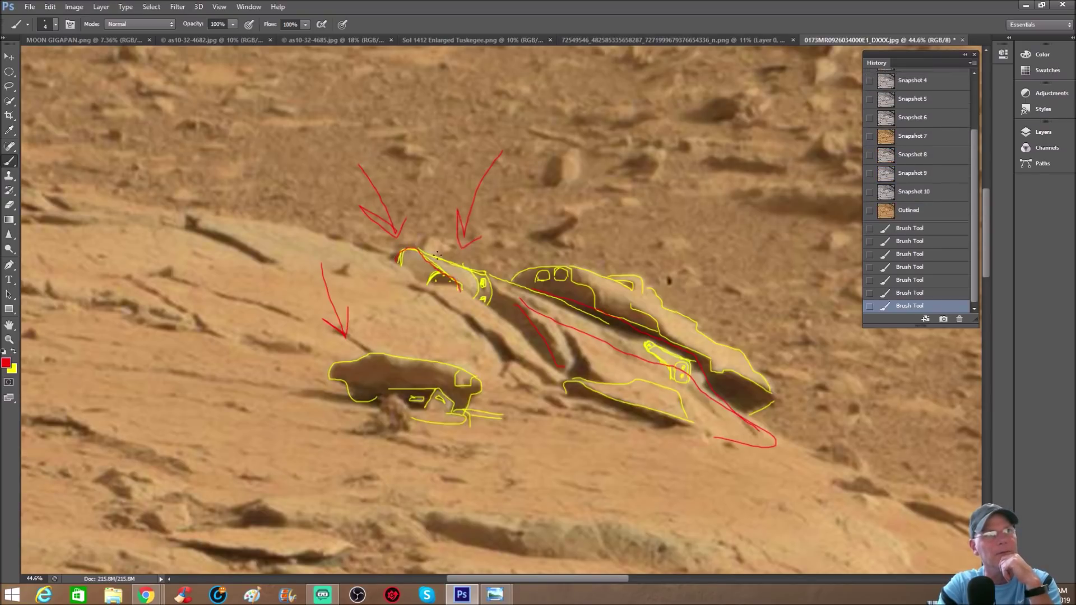
drag(425, 252, 476, 270)
mouse_move(200, 246)
mouse_down()
mouse_move(364, 272)
mouse_move(329, 260)
mouse_move(350, 276)
mouse_up()
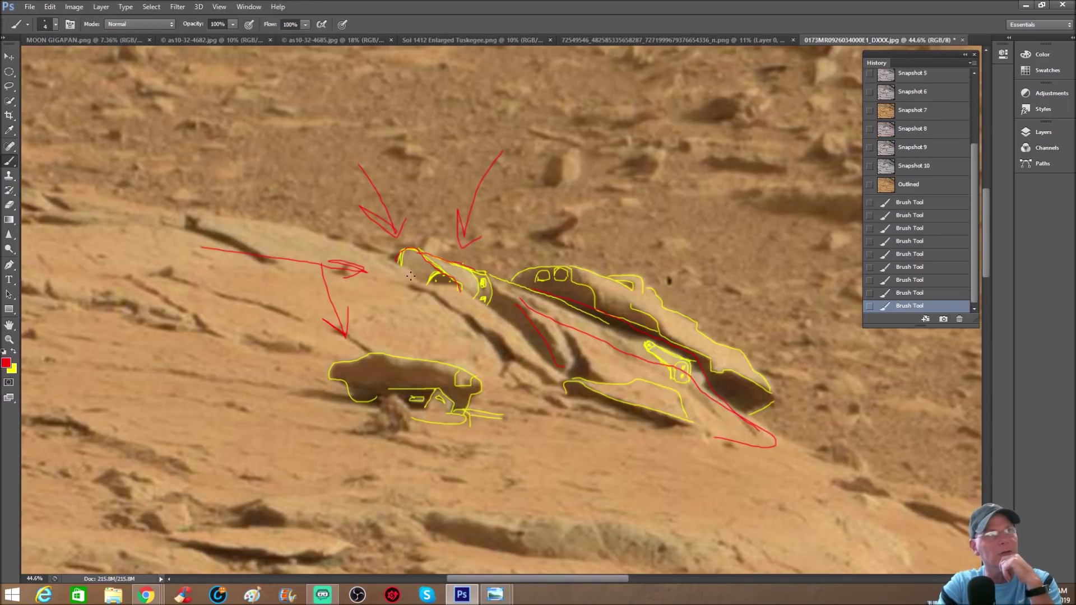
drag(413, 311, 425, 284)
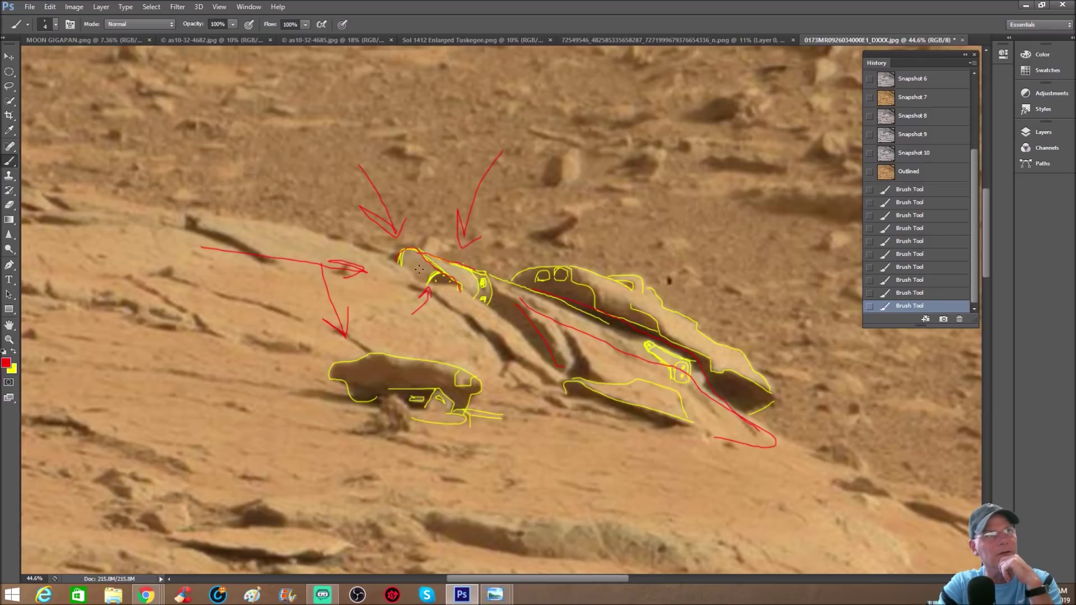
Brush a small red arrow at the narrow upper object's curved opening and restore the Outlined snapshot.
drag(420, 276, 425, 280)
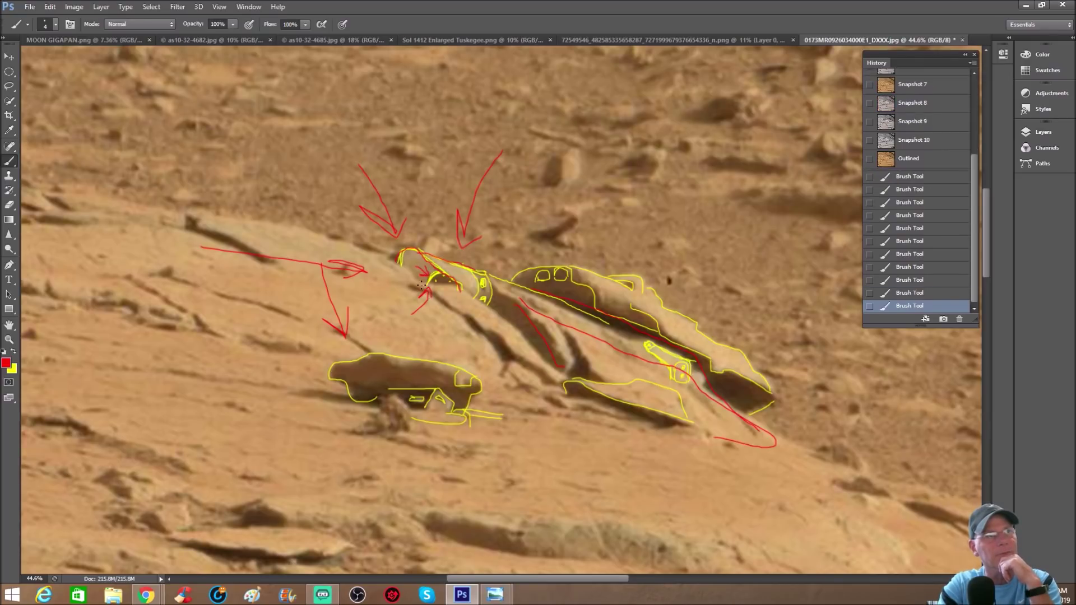
key(ctrl+plus)
key(ctrl+plus)
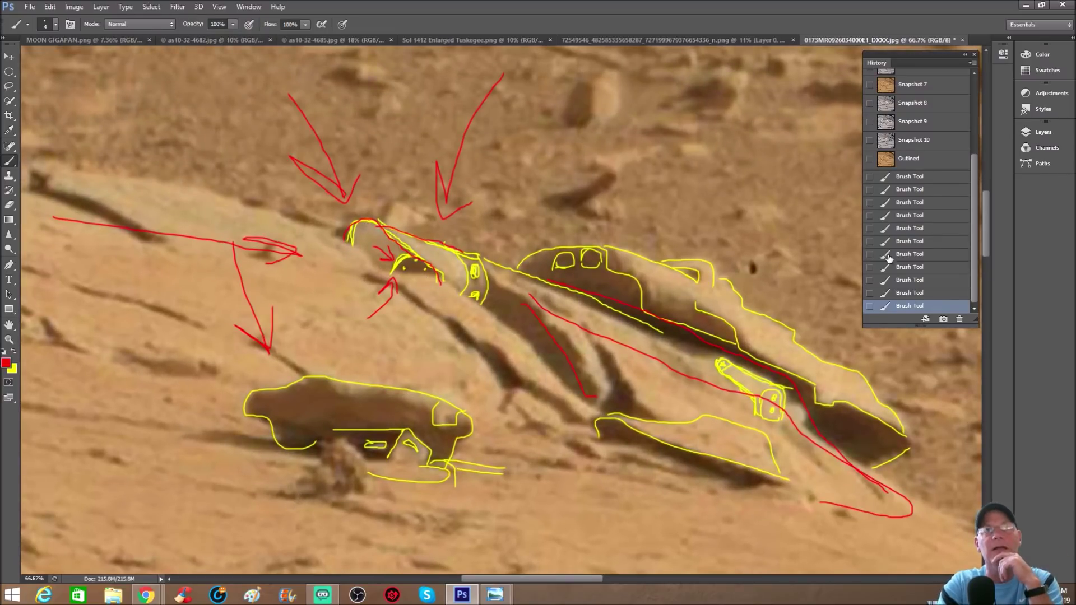
click(907, 159)
Brush two red arrows toward the narrow upper outlined object, circle its curved opening, and undo these strokes.
mouse_move(137, 217)
mouse_down()
mouse_move(293, 240)
mouse_move(260, 224)
mouse_move(287, 252)
mouse_up()
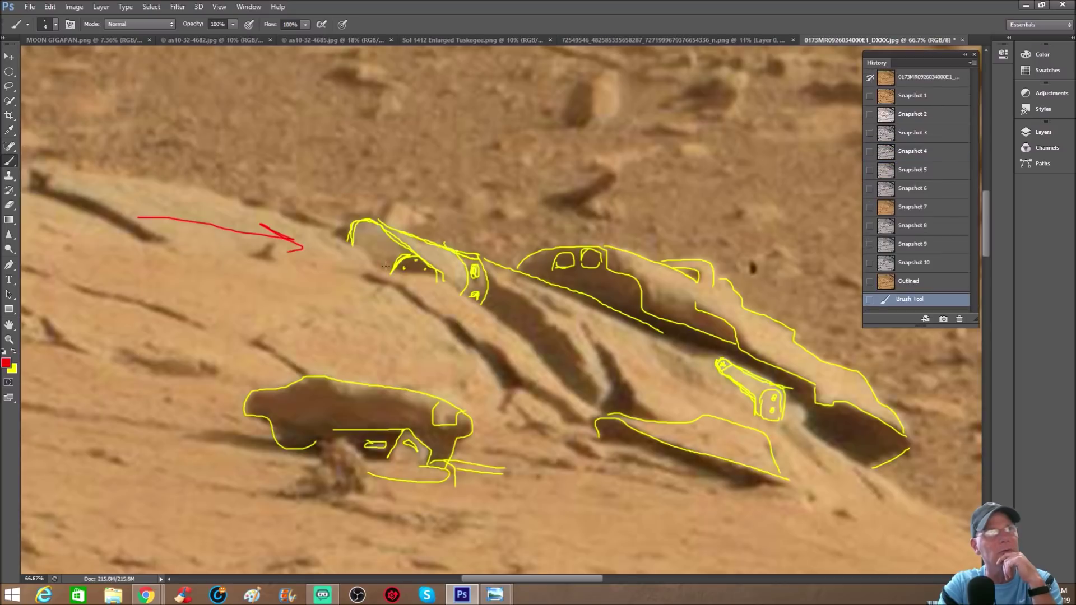
mouse_move(395, 263)
mouse_down()
mouse_move(405, 300)
mouse_move(434, 279)
mouse_move(386, 259)
mouse_move(377, 273)
mouse_move(390, 297)
mouse_move(417, 298)
mouse_up()
drag(350, 242, 378, 218)
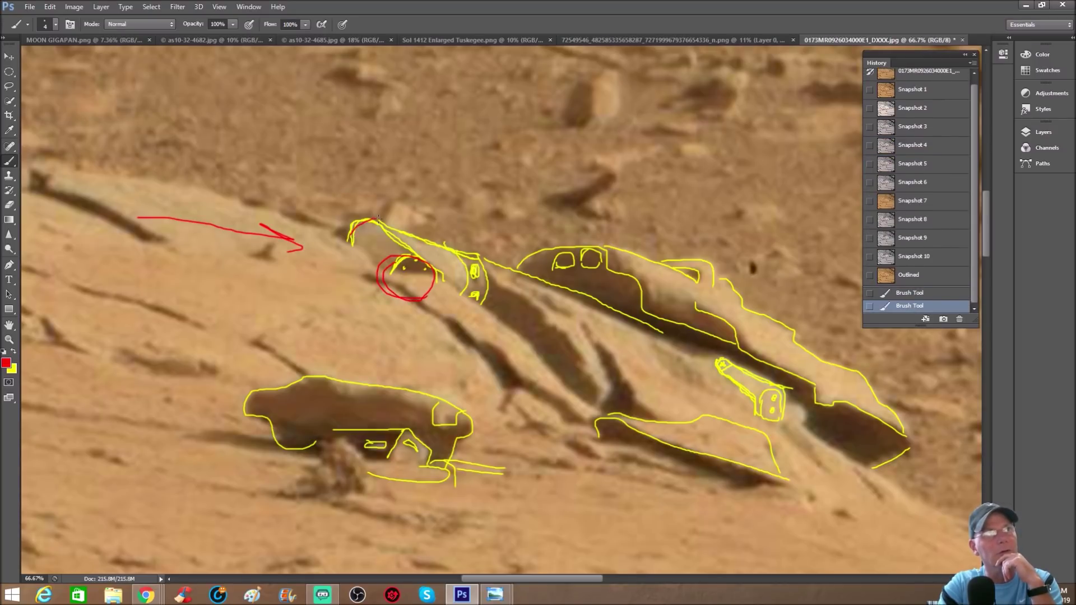
mouse_move(536, 214)
mouse_down()
mouse_move(503, 246)
mouse_move(503, 236)
mouse_up()
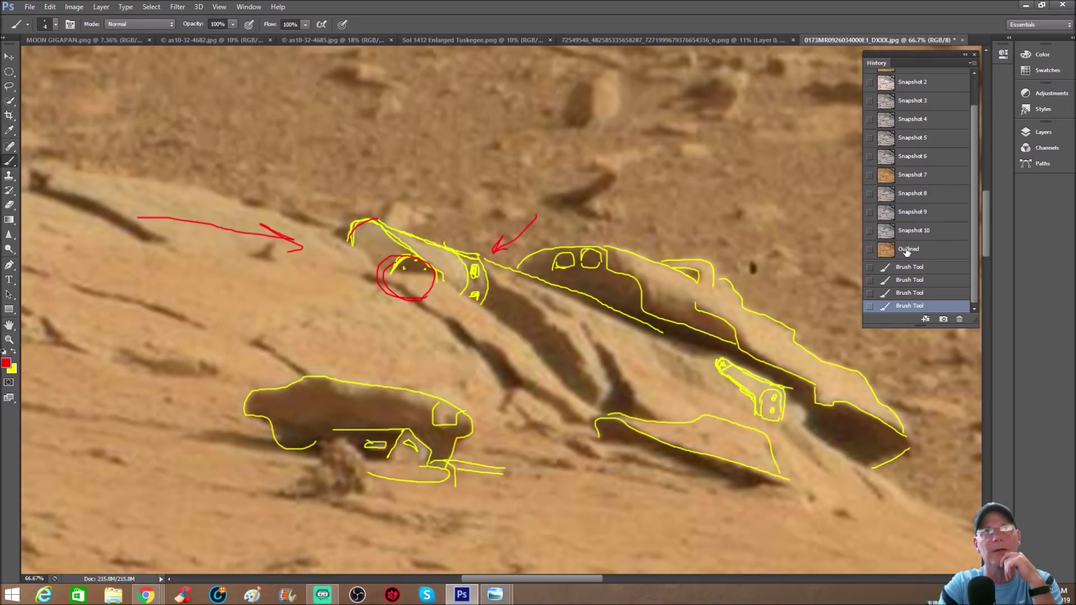
key(ctrl+alt+z)
key(ctrl+alt+z)
key(ctrl+alt+z)
key(ctrl+alt+z)
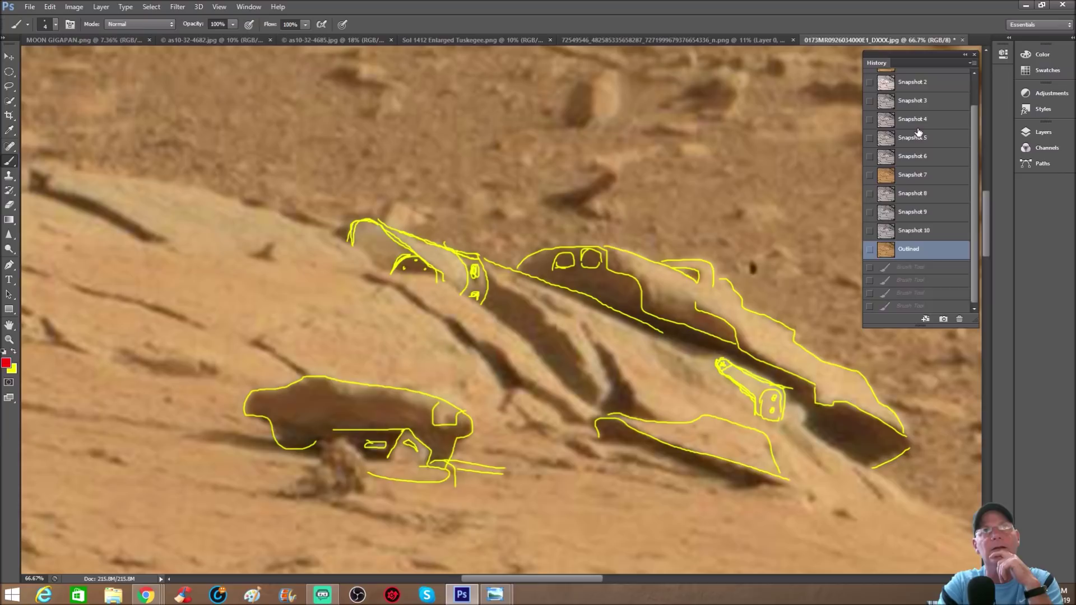
Restore Snapshot 1 and mark the lower end of the narrow upper rock with a red arrow, small ovals and a curved edge.
scroll(918, 133, up, 2)
click(891, 96)
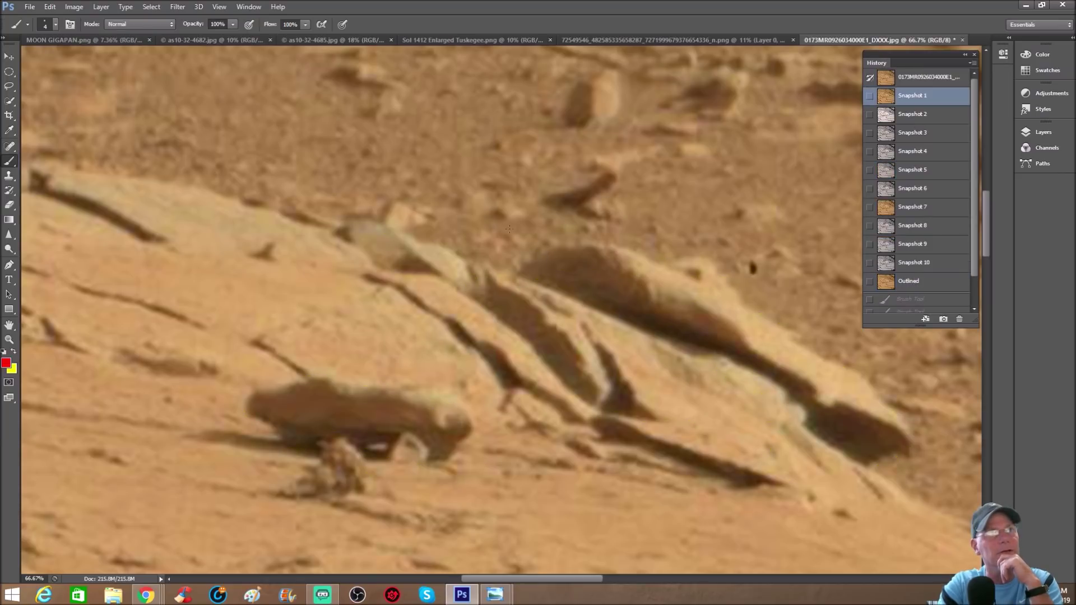
mouse_move(523, 213)
mouse_down()
mouse_move(497, 256)
mouse_move(470, 263)
mouse_up()
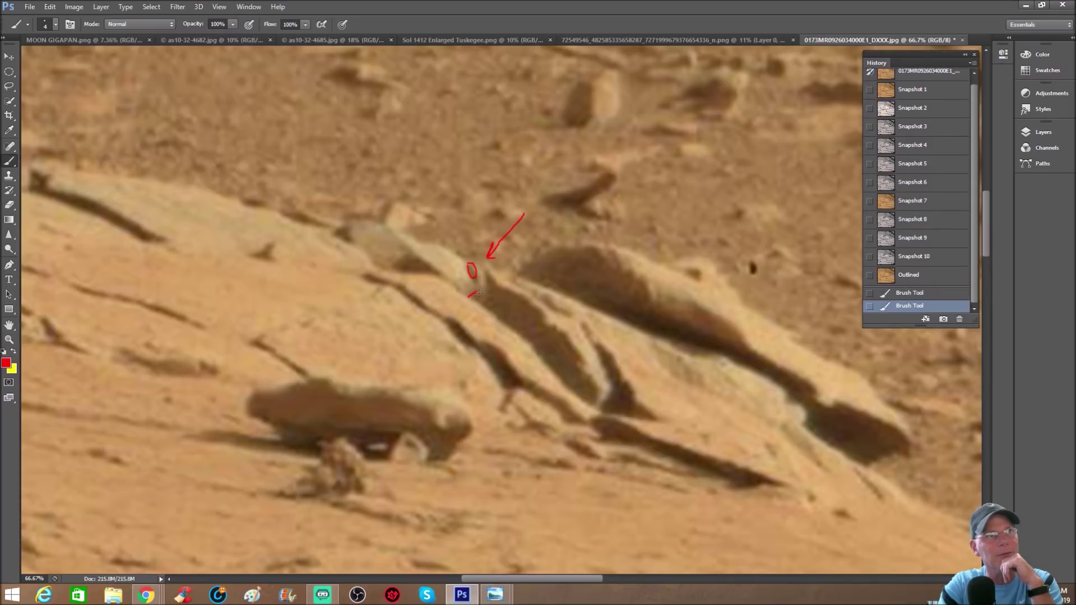
drag(478, 301, 479, 301)
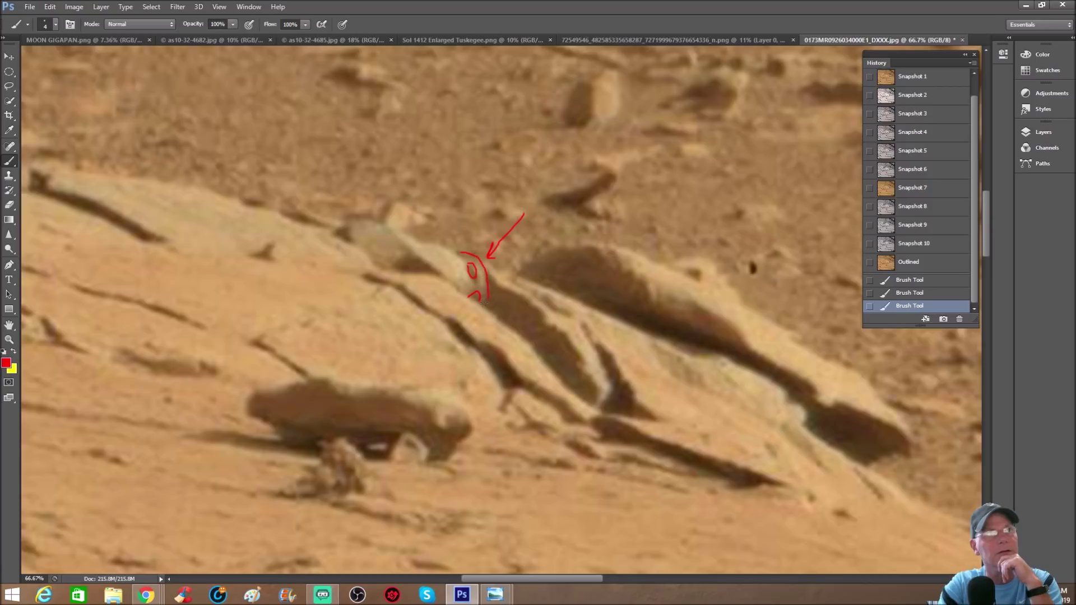
click(479, 263)
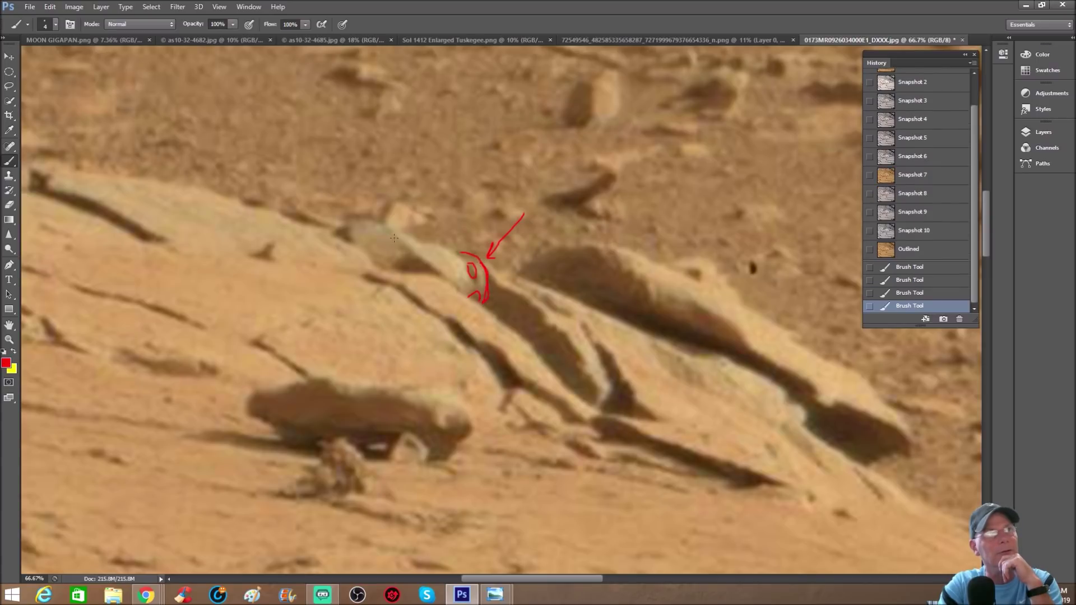
Trace the narrow upper rock's top edge, rounded tip, inner diagonal edge and curved opening with red Brush lines.
drag(383, 225, 462, 251)
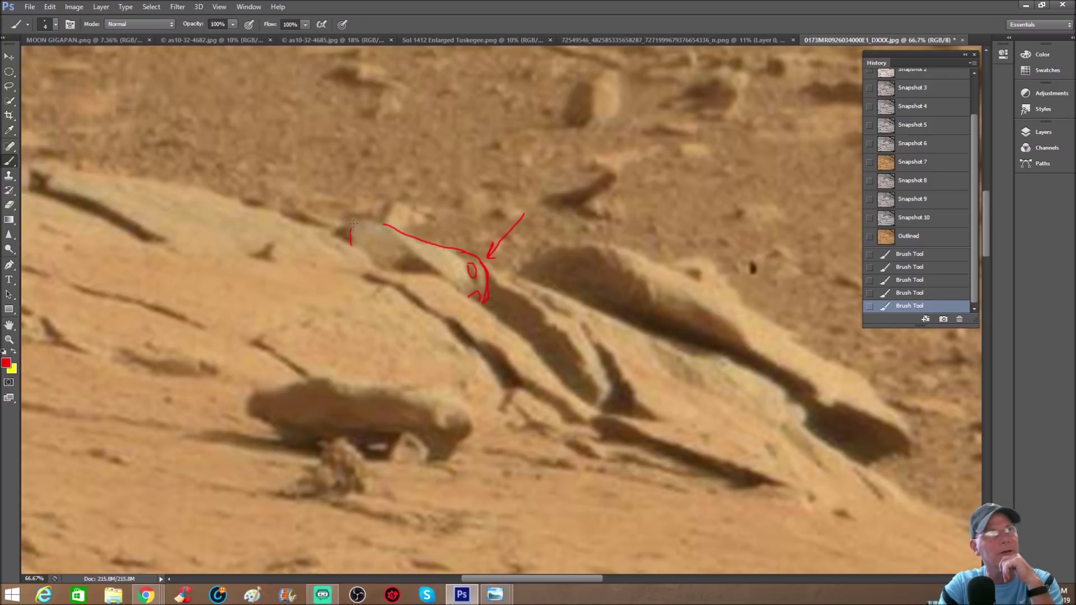
drag(375, 220, 390, 232)
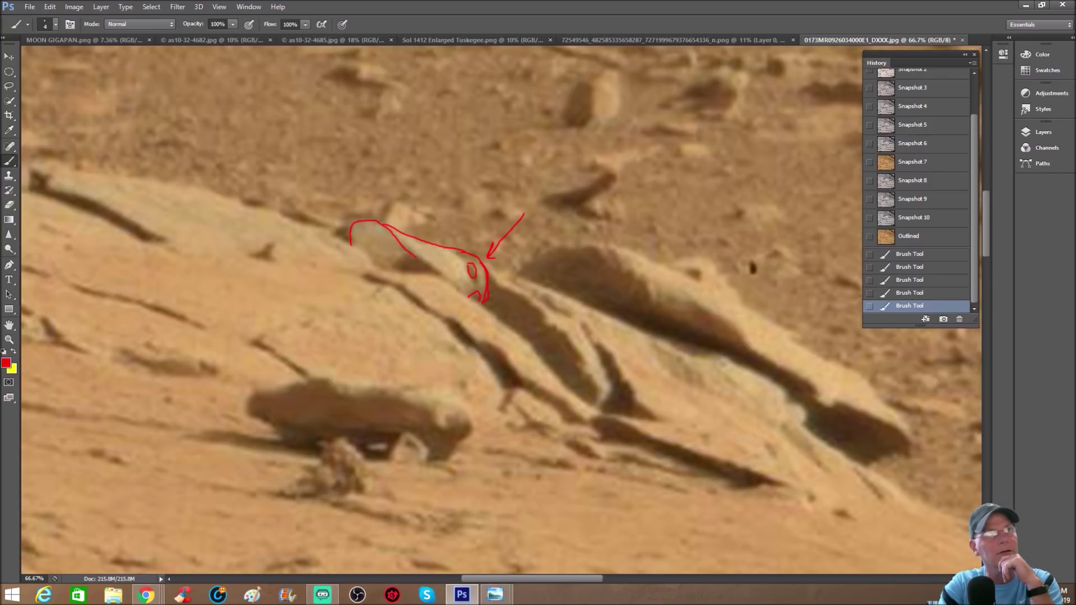
drag(437, 271, 455, 290)
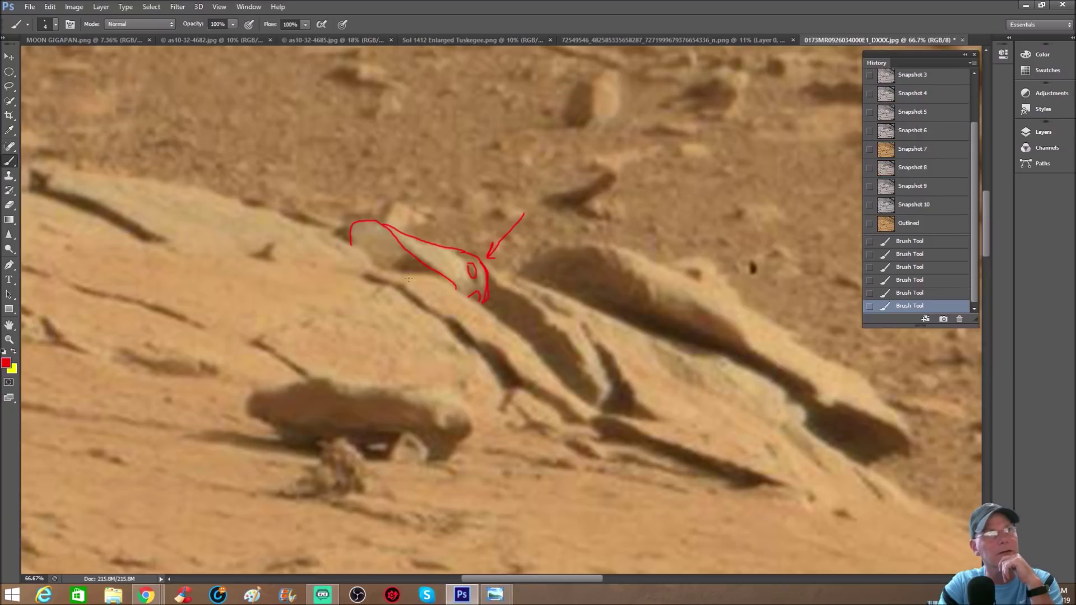
drag(404, 251, 399, 259)
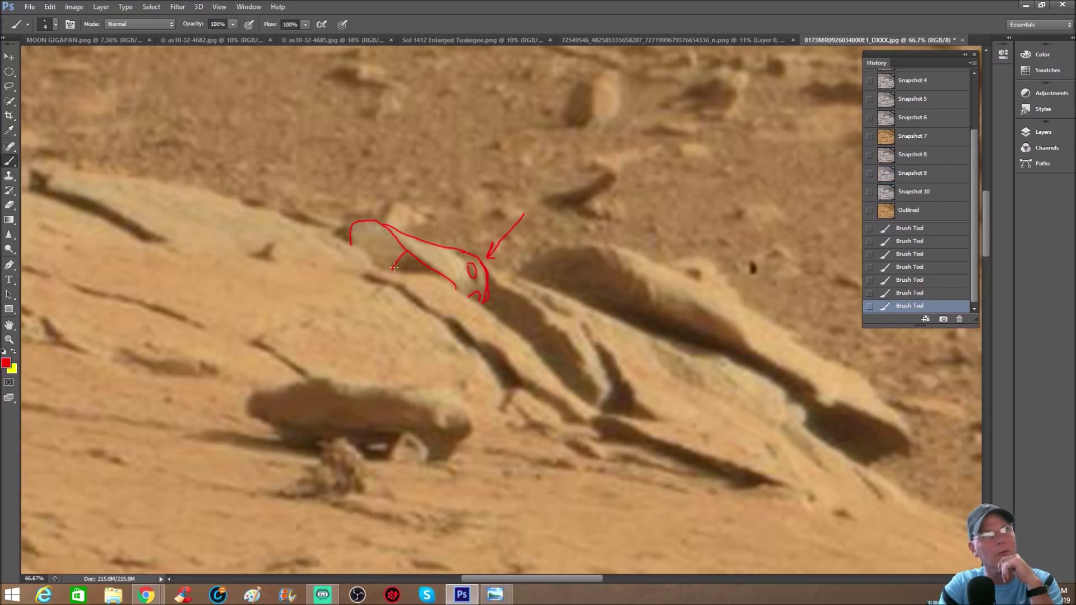
Restore Snapshot 1 and brush a red arrow and a straight line along the lower edge of the large upper rock.
scroll(922, 122, up, 2)
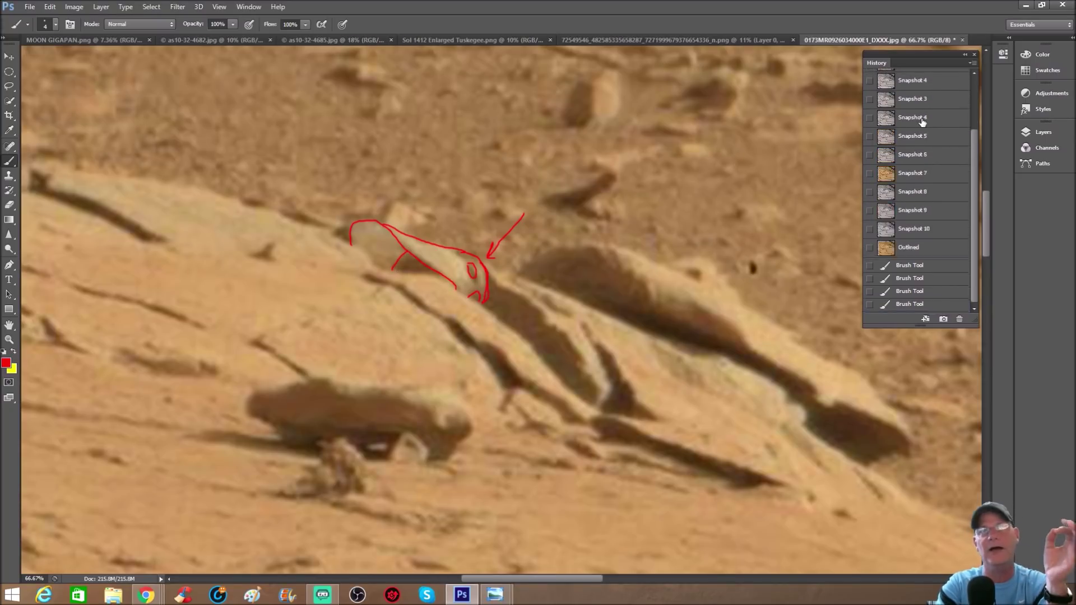
scroll(922, 123, up, 3)
click(912, 95)
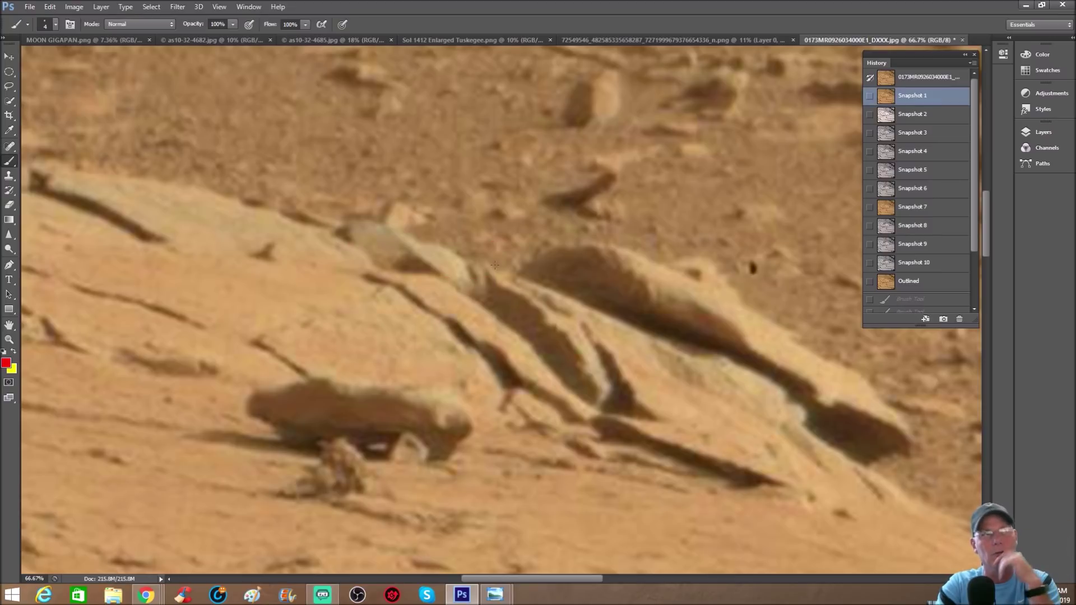
mouse_move(536, 195)
mouse_down()
mouse_move(529, 252)
mouse_move(519, 243)
mouse_move(542, 263)
mouse_move(539, 286)
mouse_move(697, 344)
mouse_up()
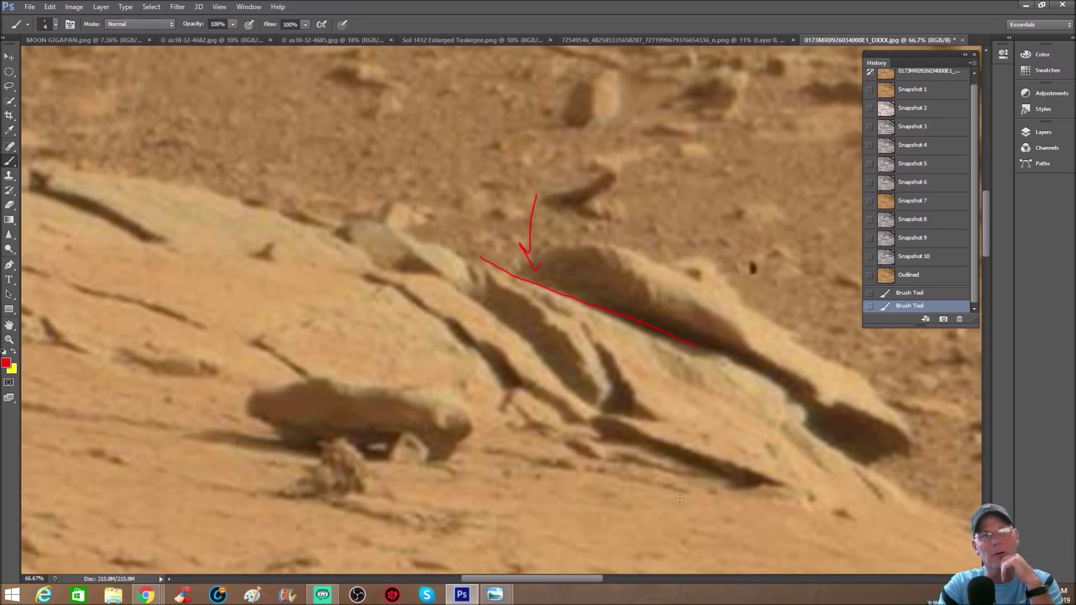
Outline the arm-like shape below the large upper rock in red, including its two-holed end, and add a curved arrow above it.
drag(544, 579, 578, 584)
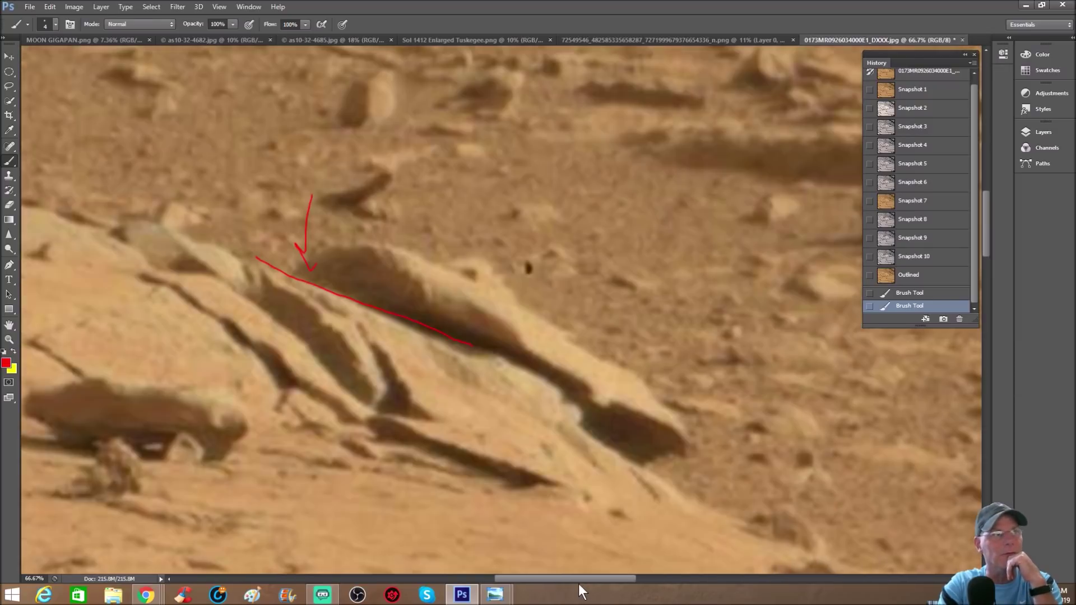
mouse_move(476, 340)
mouse_down()
mouse_move(464, 379)
mouse_move(583, 454)
mouse_move(615, 402)
mouse_move(559, 351)
mouse_move(464, 336)
mouse_up()
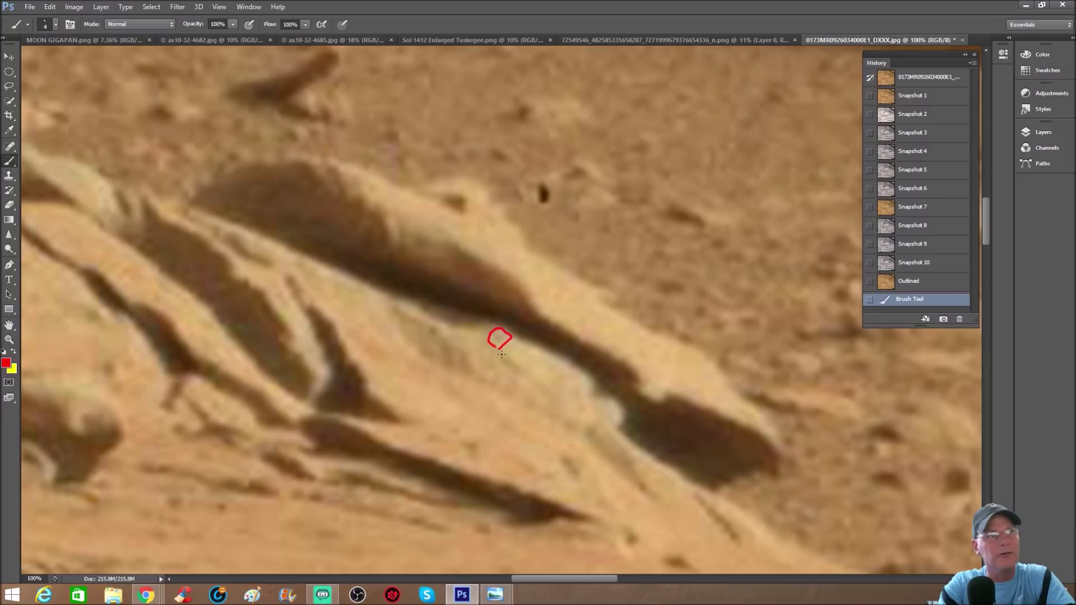
drag(499, 350, 549, 408)
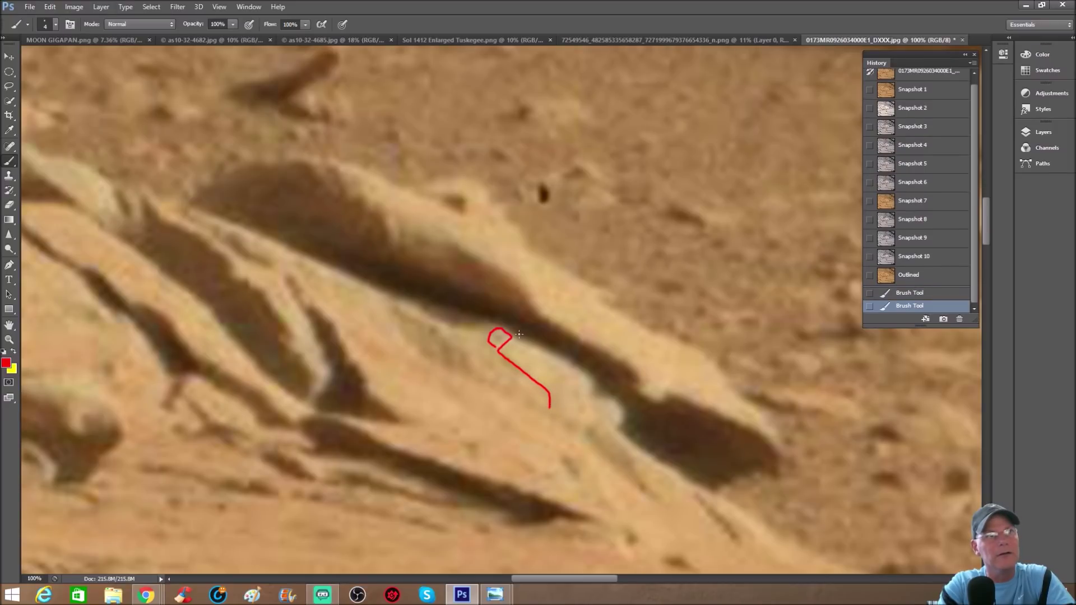
drag(532, 348, 591, 373)
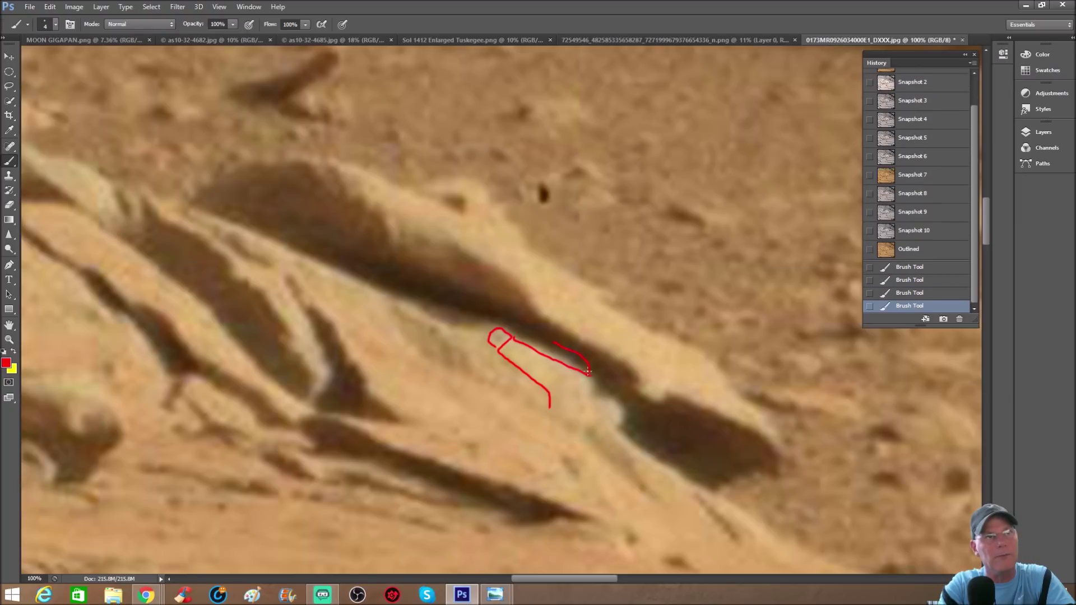
mouse_move(560, 413)
mouse_down()
mouse_move(591, 423)
mouse_move(563, 420)
mouse_move(573, 427)
mouse_move(574, 396)
mouse_move(580, 411)
mouse_up()
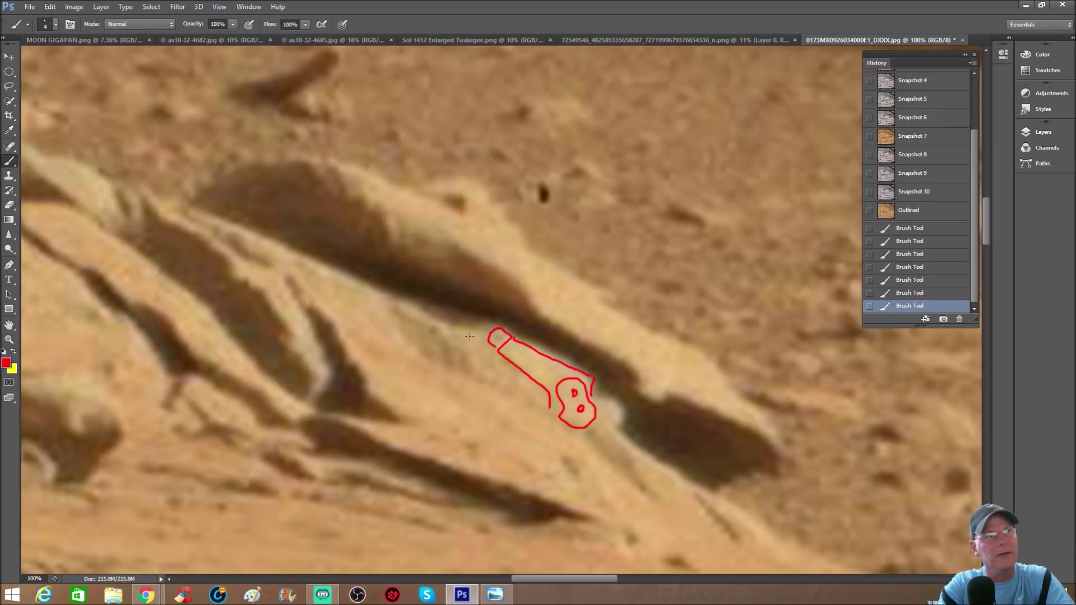
mouse_move(456, 334)
mouse_down()
mouse_move(489, 344)
mouse_move(483, 324)
mouse_move(635, 290)
mouse_move(701, 292)
mouse_move(662, 273)
mouse_move(712, 297)
mouse_move(664, 312)
mouse_up()
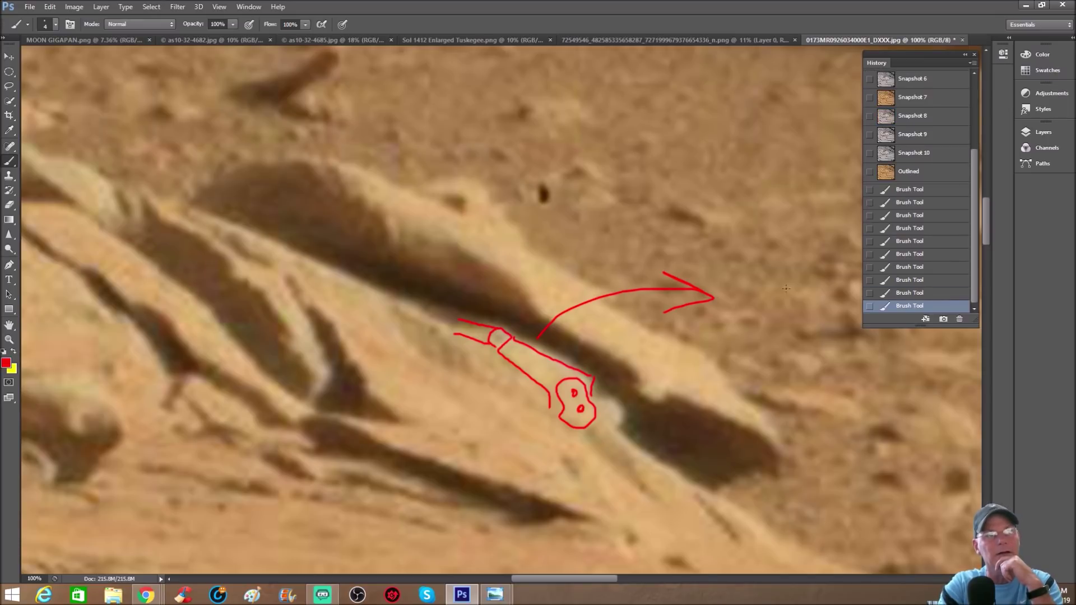
Compare the rock formation in the Outlined snapshot, Snapshot 1 and Snapshot 2.
click(910, 175)
scroll(908, 112, up, 5)
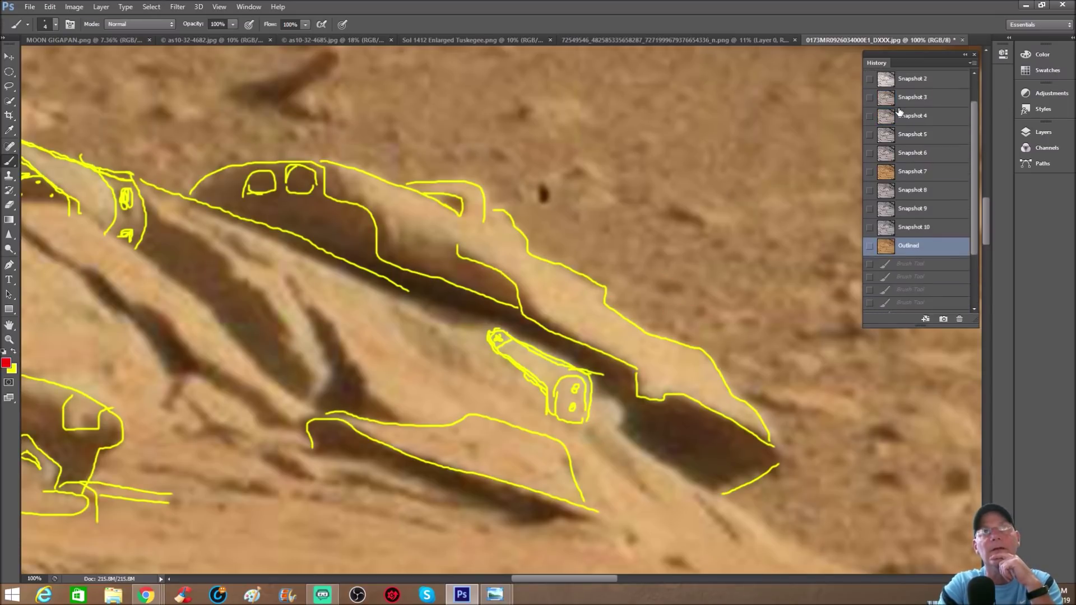
click(912, 96)
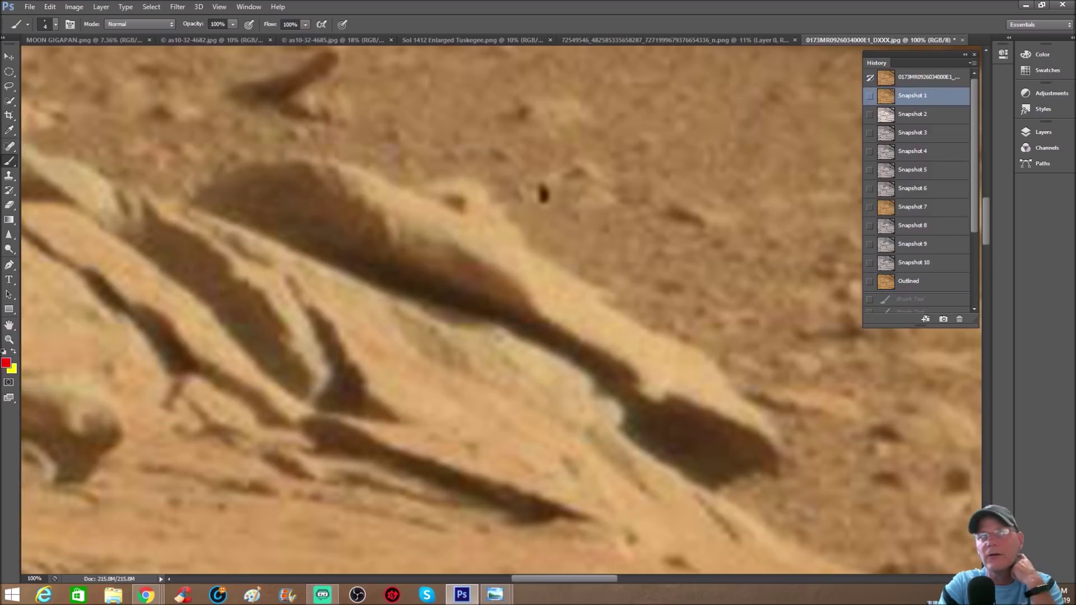
click(912, 114)
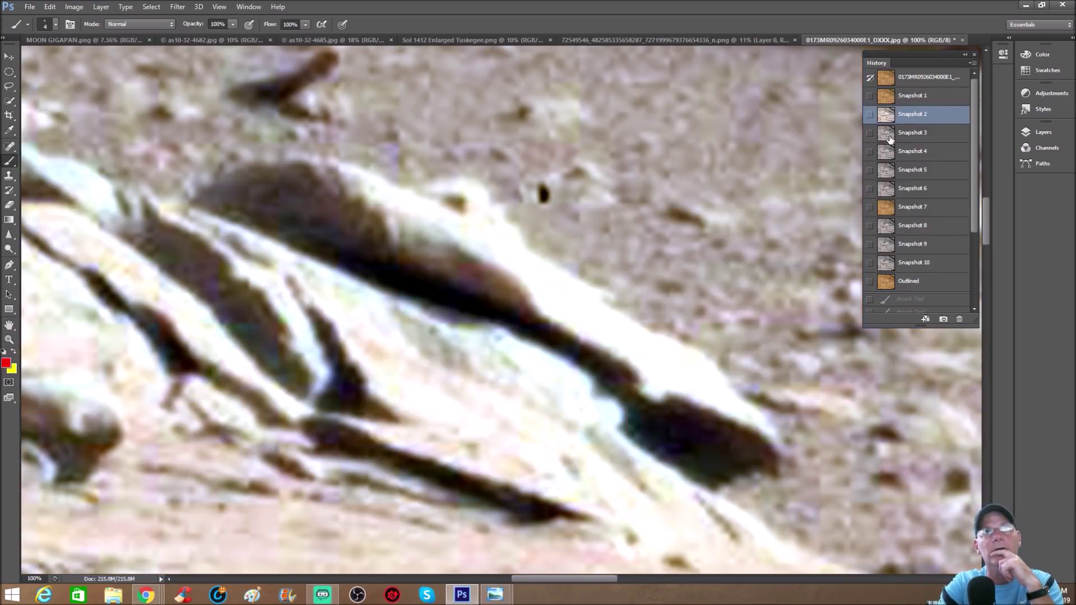
scroll(532, 361, down, 3)
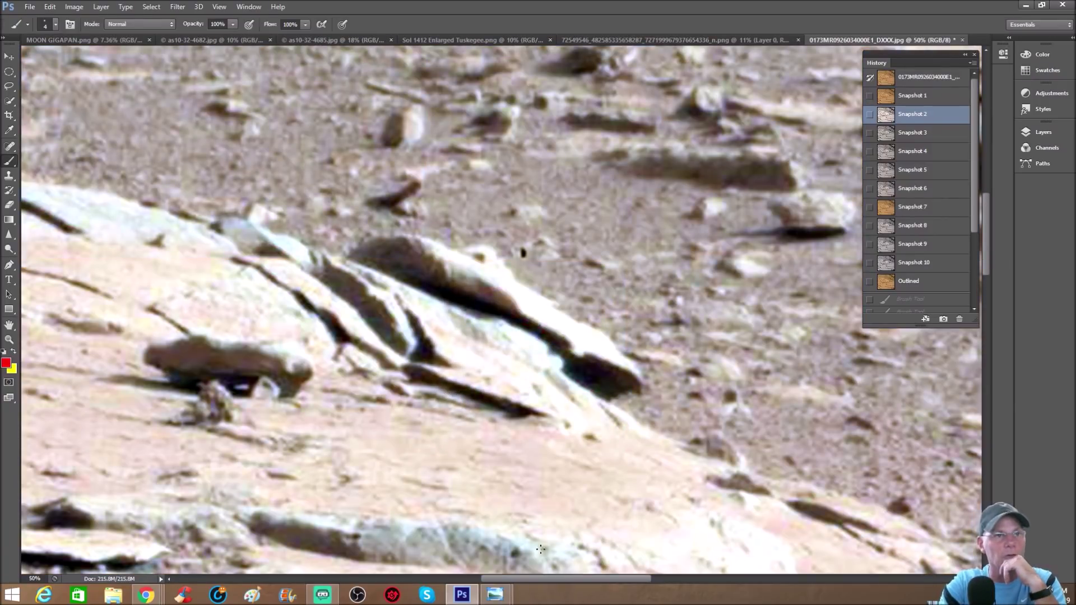
drag(564, 580, 532, 587)
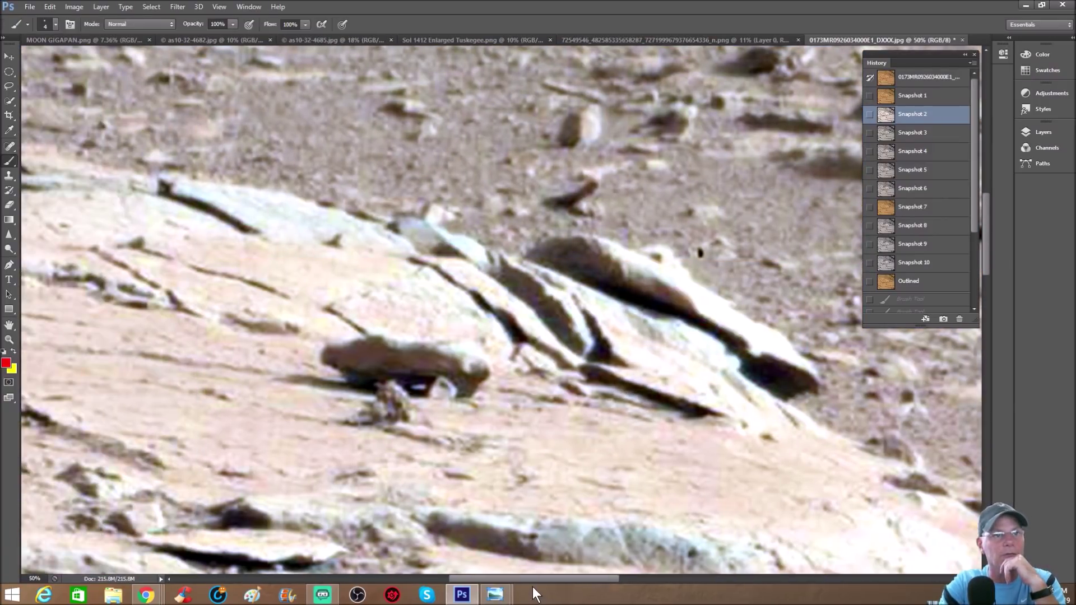
Restore the Outlined snapshot and brush a red arrow pointing up at the outlined wedge-shaped slab.
click(918, 282)
mouse_move(617, 452)
mouse_down()
mouse_move(631, 401)
mouse_move(616, 413)
mouse_move(639, 396)
mouse_move(652, 423)
mouse_up()
key(ctrl+plus)
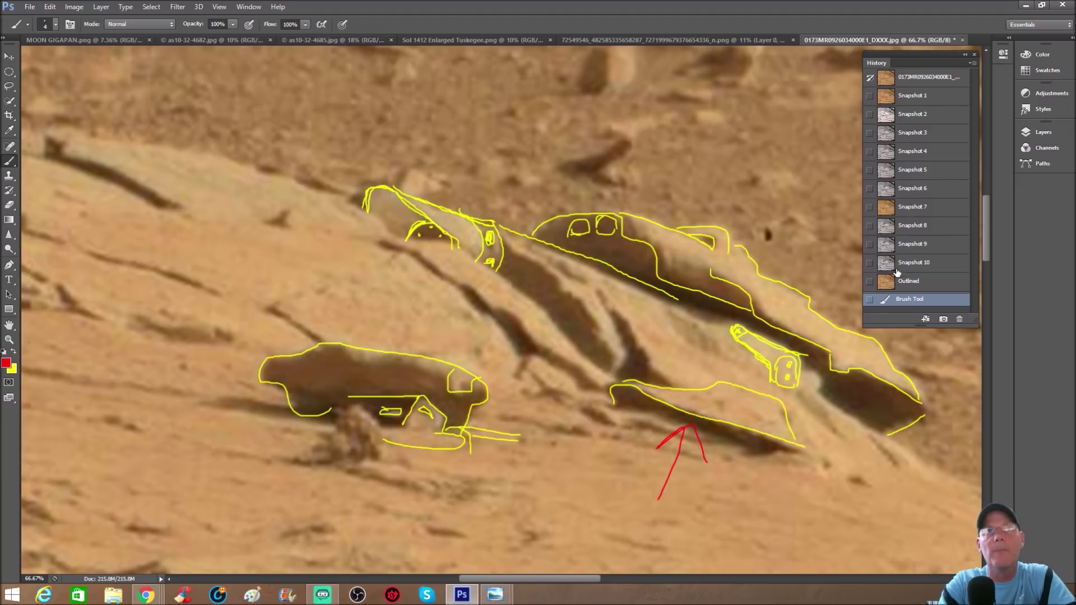
Compare the unmarked scene in Snapshot 1 and Snapshot 2, viewing the wider surroundings of the rocks.
click(939, 98)
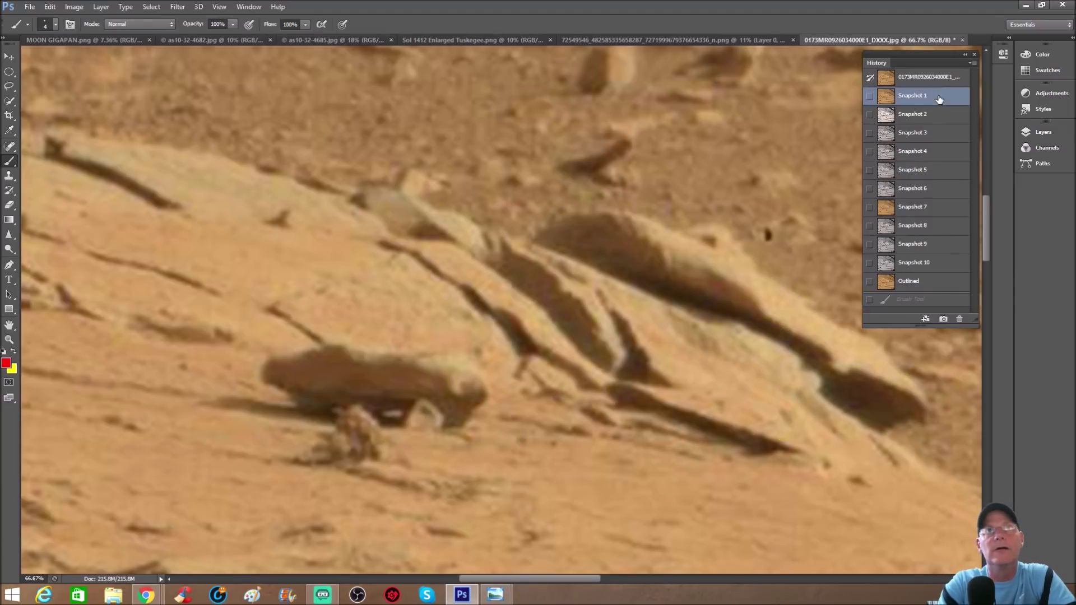
click(912, 114)
click(9, 339)
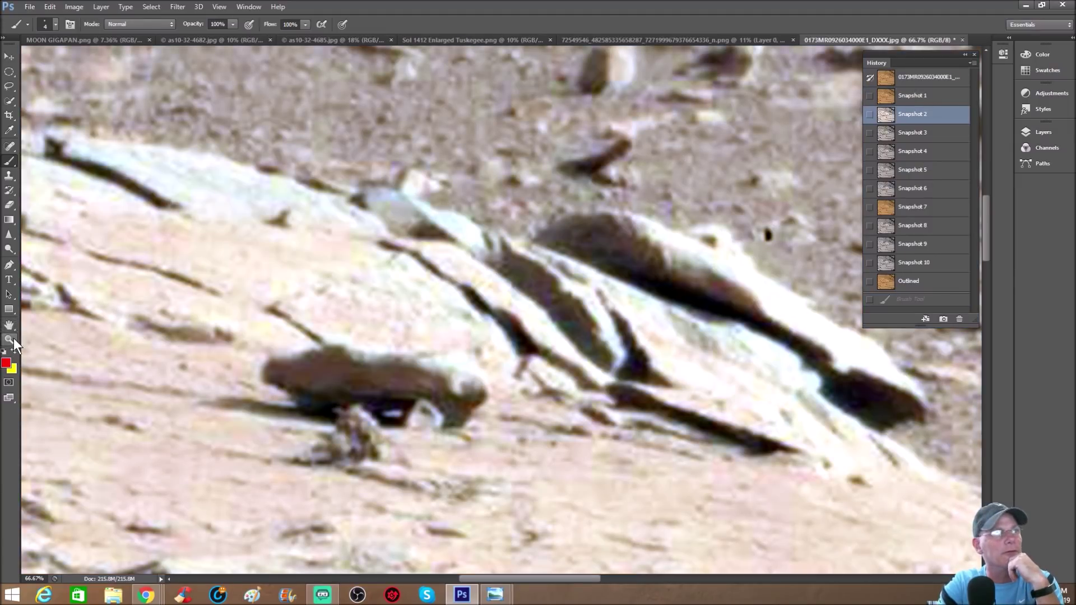
drag(425, 284, 409, 299)
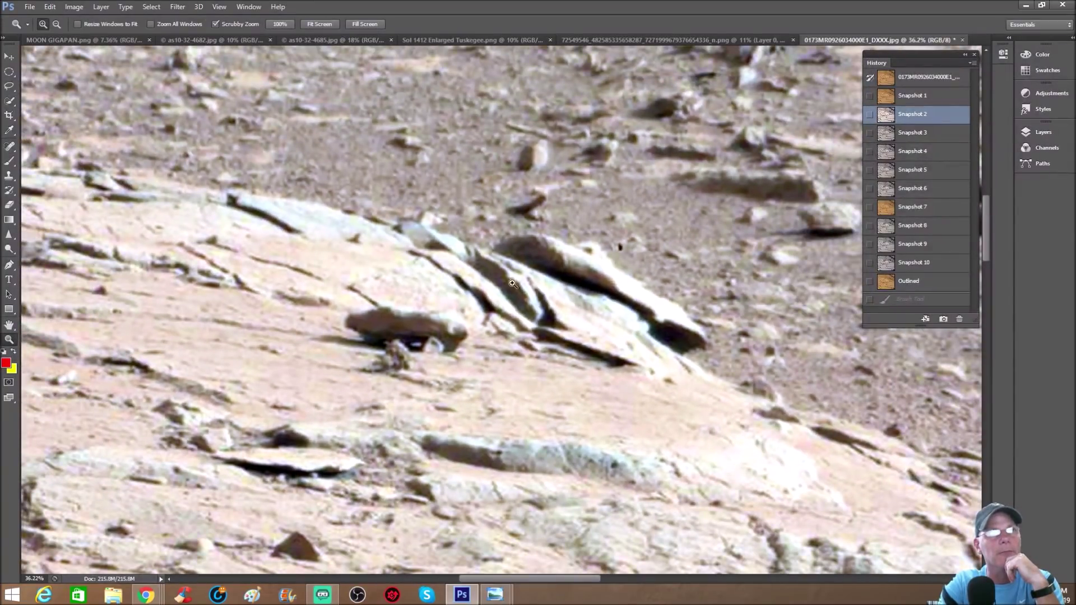
Restore Snapshot 3 and circle the bluish patch beneath the large upper rock with a red Brush loop.
click(917, 133)
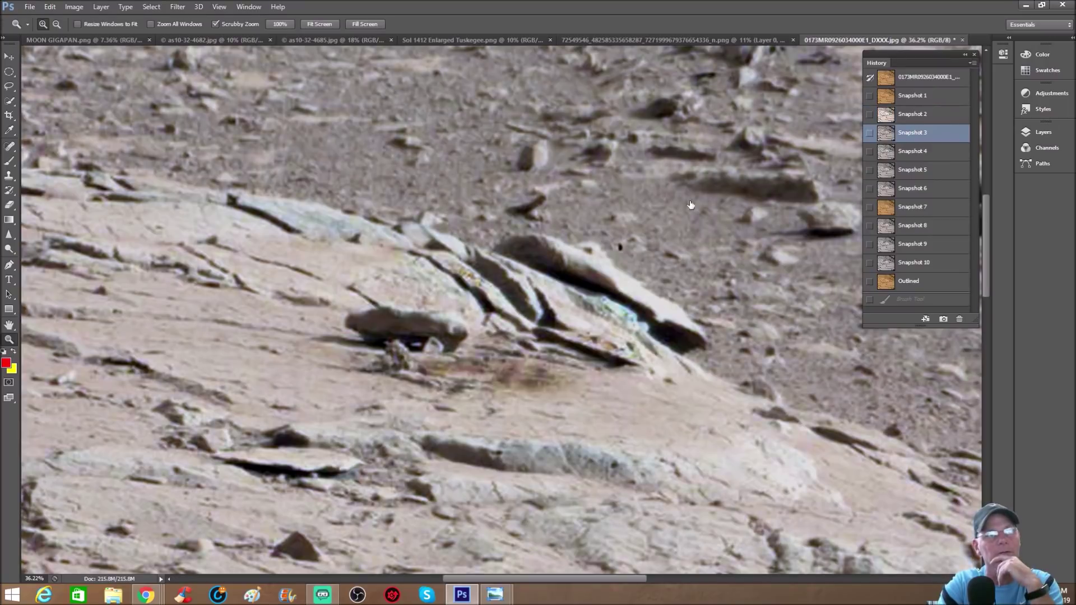
key(ctrl+plus)
key(ctrl+plus)
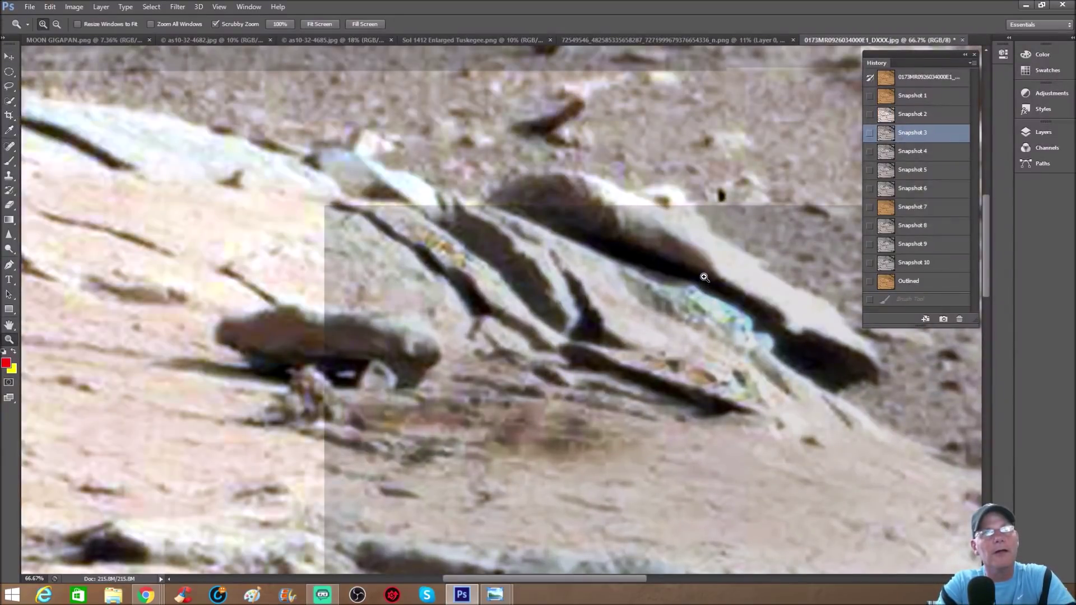
key(b)
drag(672, 247, 678, 248)
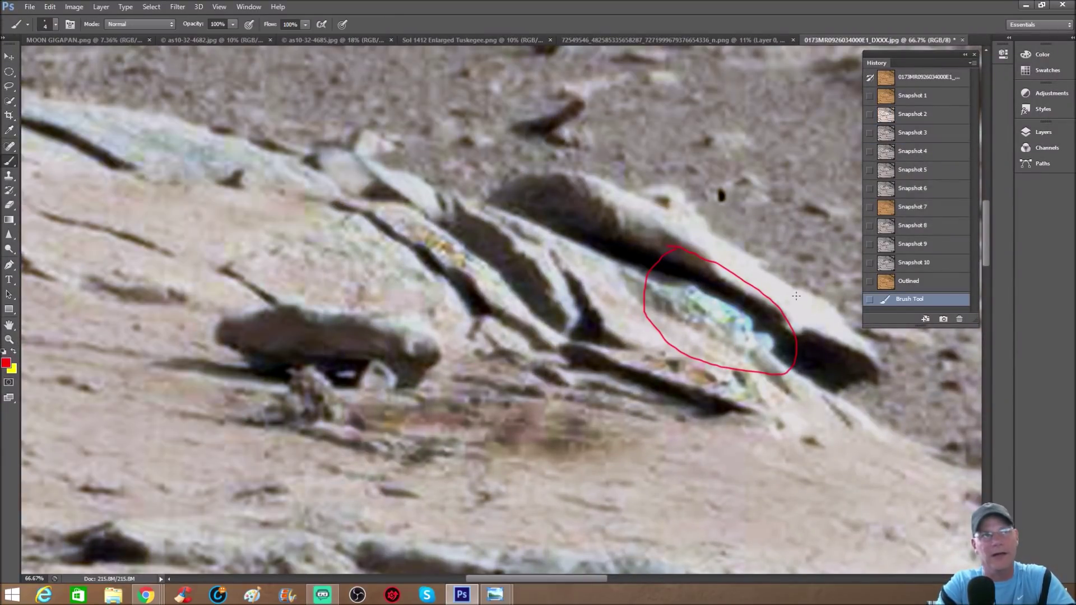
Brush red loops around the upper tilted slabs, the oblong boulder and the discoloured ground below it.
mouse_move(290, 163)
mouse_down()
mouse_move(318, 126)
mouse_move(361, 120)
mouse_move(448, 168)
mouse_move(465, 209)
mouse_move(446, 246)
mouse_move(354, 241)
mouse_move(302, 213)
mouse_move(284, 166)
mouse_up()
mouse_move(215, 301)
mouse_down()
mouse_move(199, 325)
mouse_move(228, 381)
mouse_up()
mouse_move(207, 298)
mouse_down()
mouse_move(388, 291)
mouse_move(451, 309)
mouse_move(462, 352)
mouse_up()
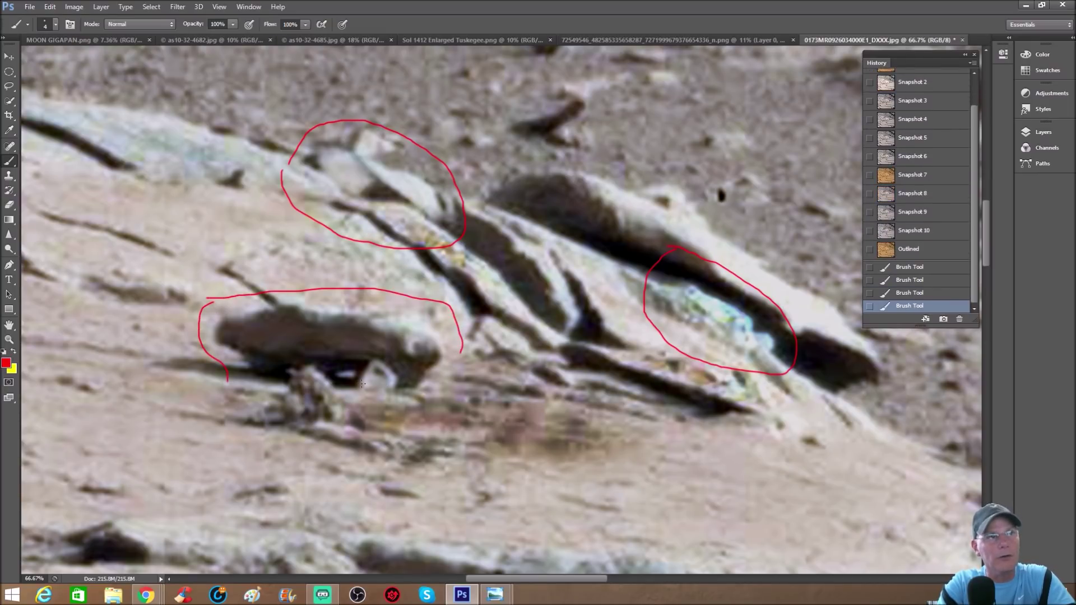
mouse_move(378, 381)
mouse_down()
mouse_move(593, 378)
mouse_move(665, 423)
mouse_move(649, 466)
mouse_move(589, 491)
mouse_move(505, 491)
mouse_move(331, 468)
mouse_move(292, 447)
mouse_move(282, 422)
mouse_up()
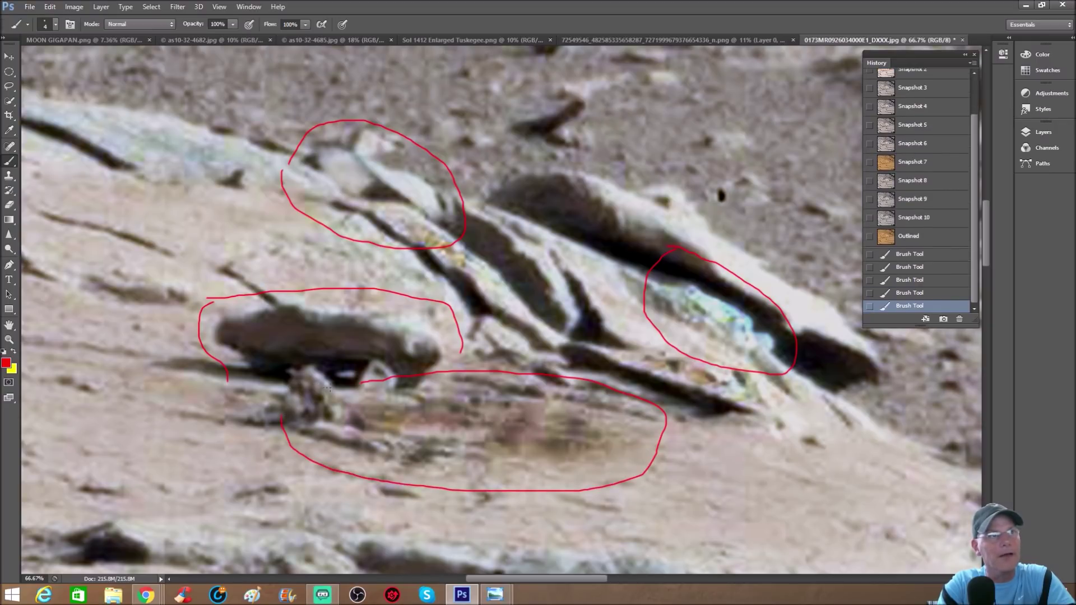
Brush short red strokes along the ground beneath the oblong boulder and a small arrow pointing left at them.
drag(347, 380, 334, 384)
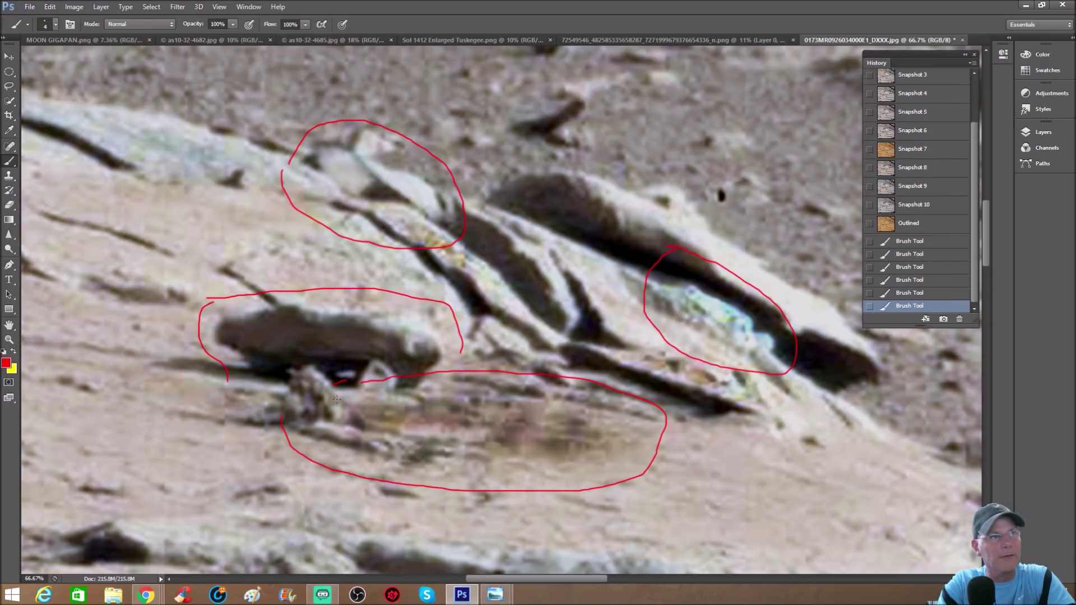
drag(396, 408, 415, 405)
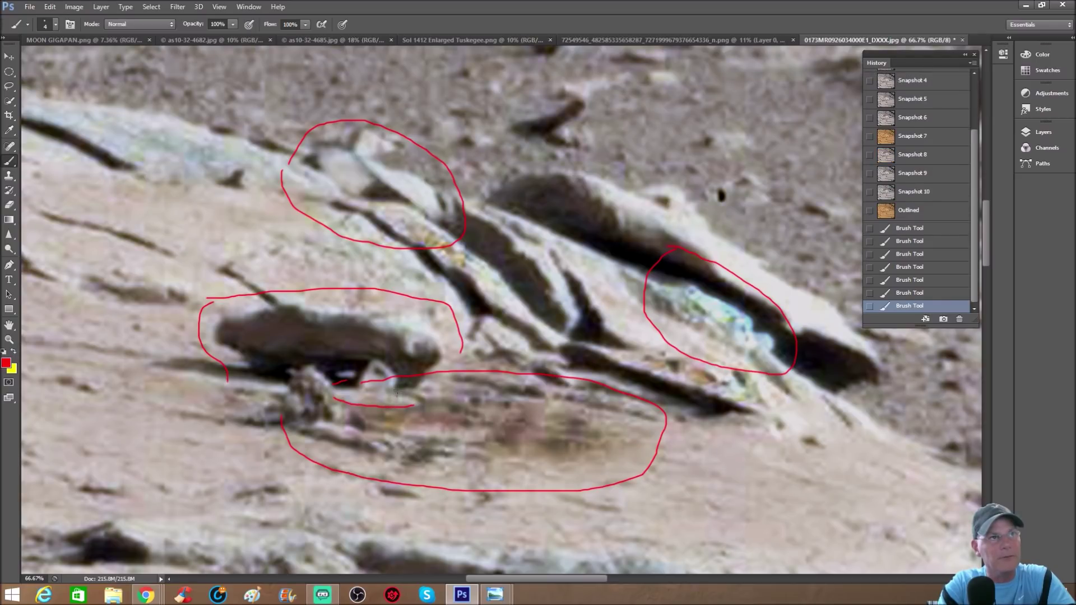
mouse_move(422, 402)
mouse_down()
mouse_move(424, 414)
mouse_move(464, 396)
mouse_up()
drag(398, 388, 461, 390)
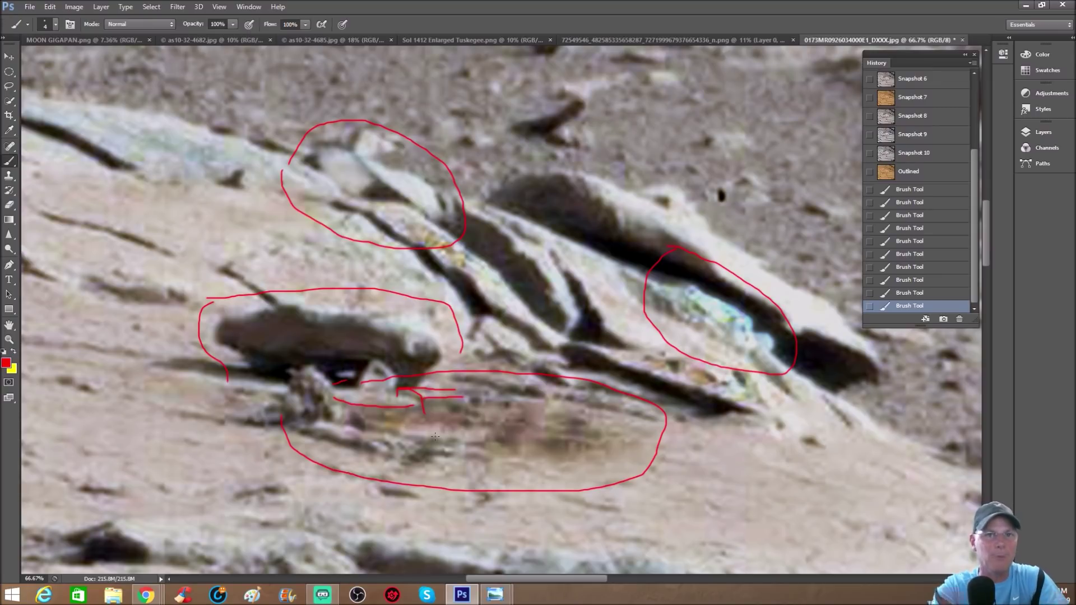
Restore Snapshot 2 and circle the bright white patch on the slope below the large upper rock with a red Brush loop.
scroll(673, 280, up, 1)
scroll(921, 124, up, 4)
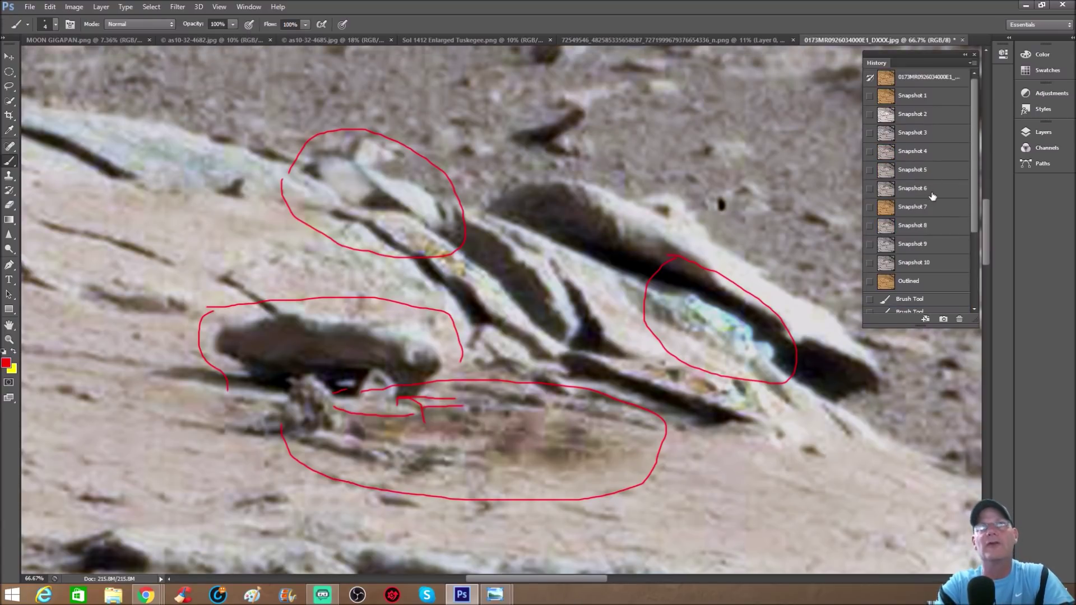
click(921, 115)
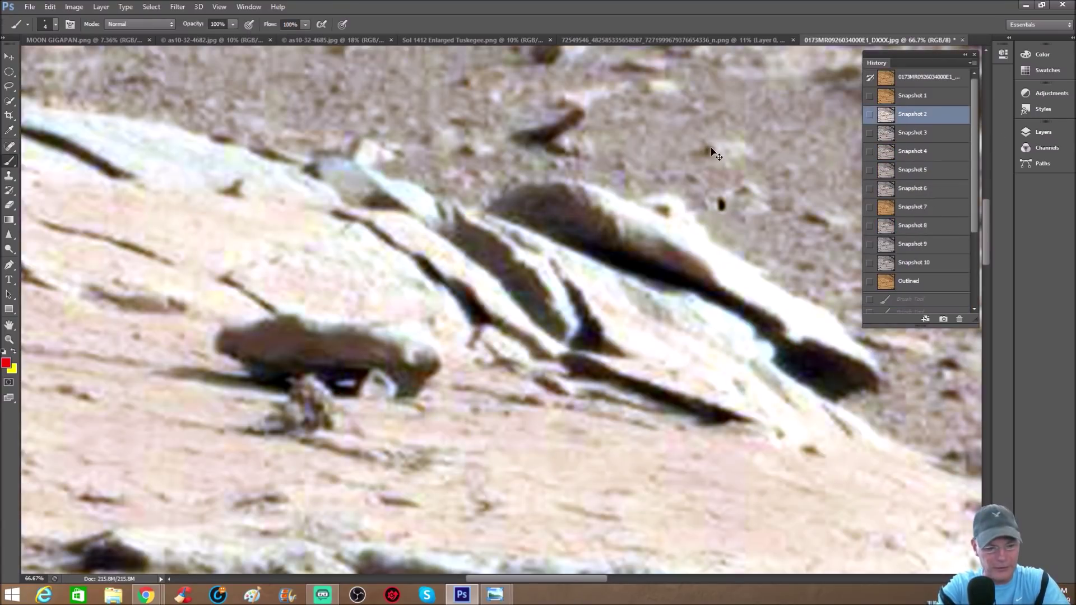
key(ctrl+minus)
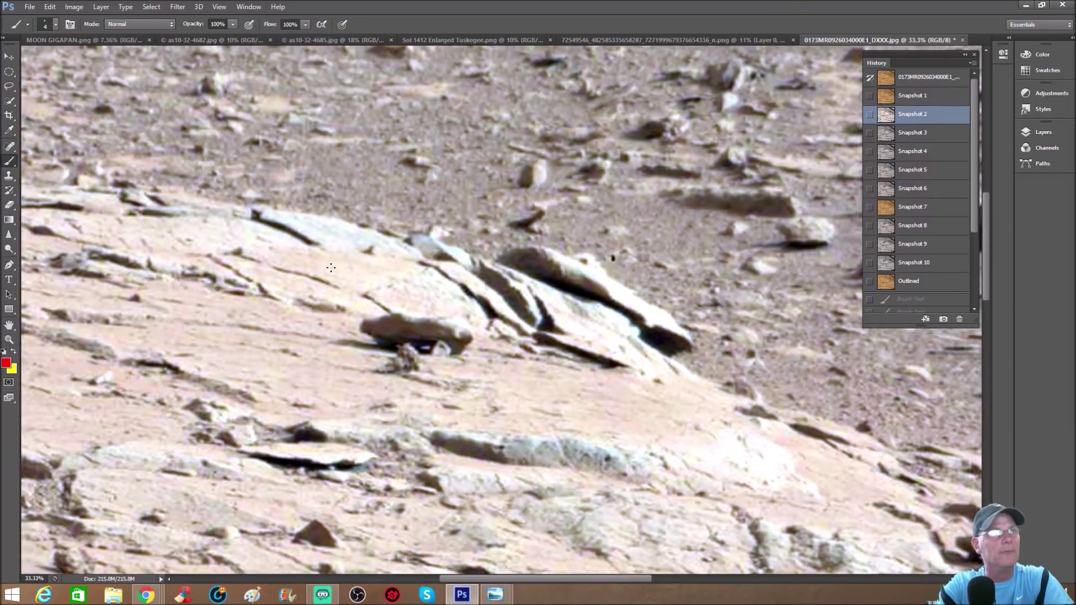
mouse_move(742, 402)
mouse_down()
mouse_move(685, 434)
mouse_move(690, 500)
mouse_move(795, 525)
mouse_move(836, 471)
mouse_move(803, 415)
mouse_move(734, 409)
mouse_up()
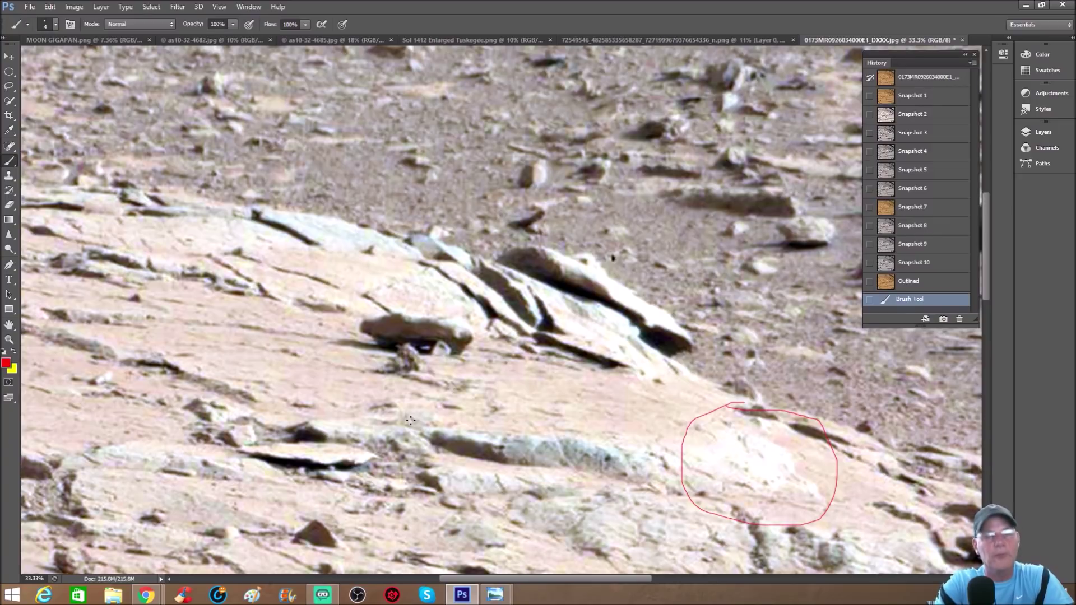
Restore Snapshot 1 and brush three red arrows toward the smooth slope, with a small turtle-like figure sketched between them.
drag(574, 577, 528, 581)
scroll(531, 382, up, 3)
key(ctrl+alt+z)
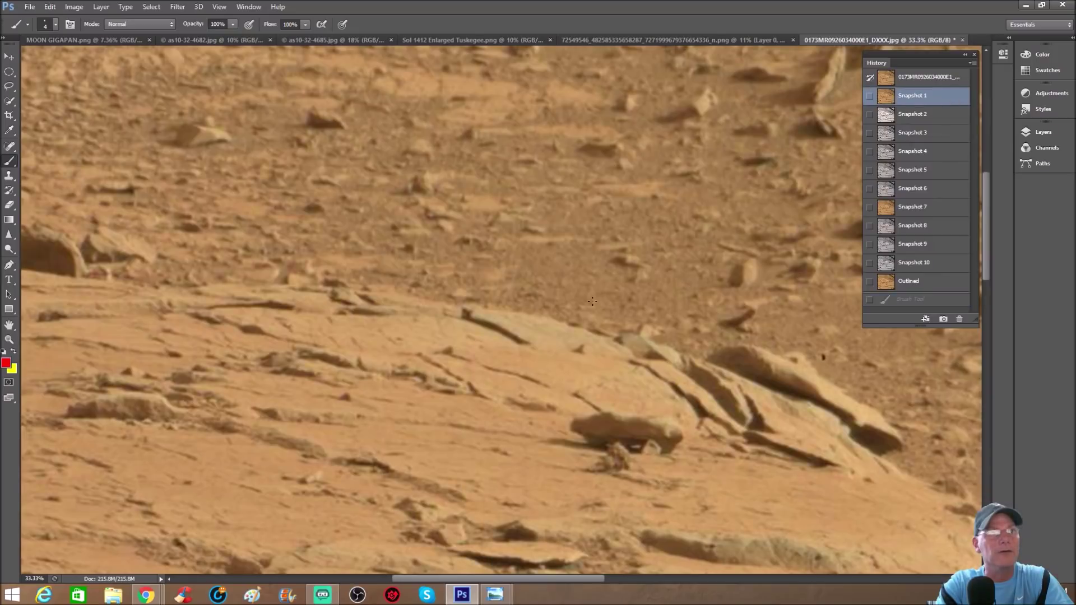
scroll(591, 302, up, 2)
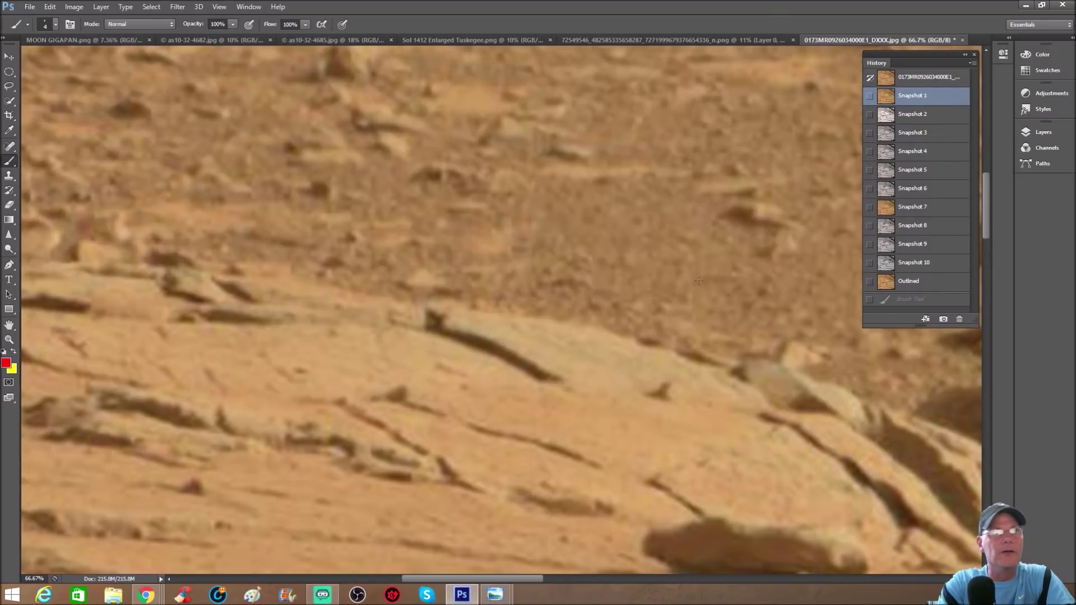
mouse_move(699, 280)
mouse_down()
mouse_move(607, 346)
mouse_move(628, 297)
mouse_move(596, 350)
mouse_move(627, 351)
mouse_up()
mouse_move(161, 299)
mouse_down()
mouse_move(312, 353)
mouse_move(253, 353)
mouse_move(302, 358)
mouse_move(281, 321)
mouse_up()
drag(481, 546, 511, 493)
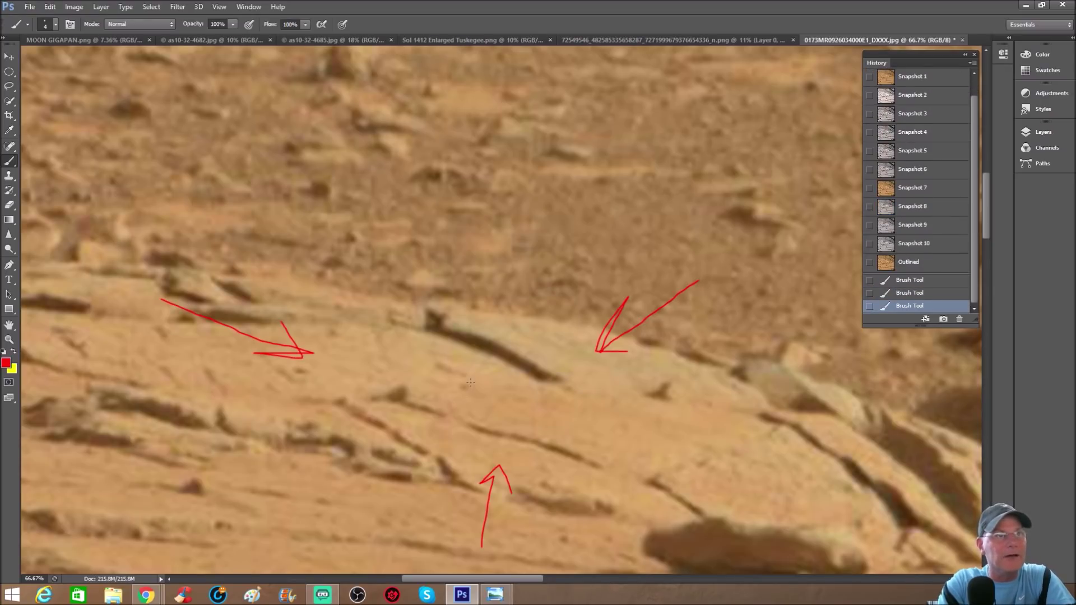
mouse_move(470, 382)
mouse_down()
mouse_move(490, 398)
mouse_move(464, 409)
mouse_move(471, 420)
mouse_move(484, 423)
mouse_move(492, 405)
mouse_move(538, 428)
mouse_move(502, 399)
mouse_move(534, 397)
mouse_move(516, 366)
mouse_move(490, 372)
mouse_move(513, 392)
mouse_move(464, 384)
mouse_up()
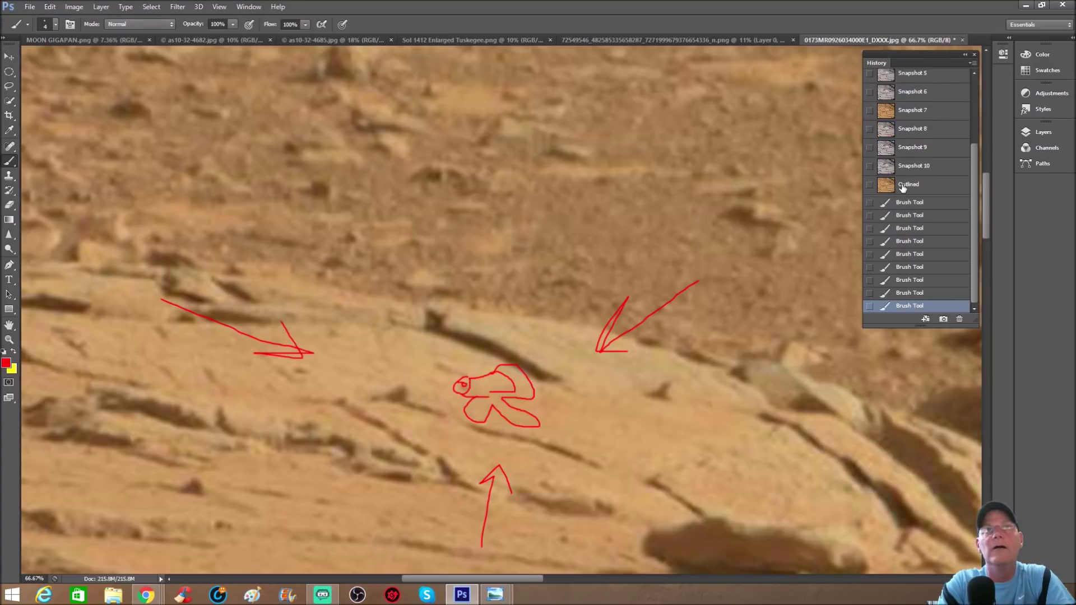
Compare the smooth slope in the Outlined snapshot and Snapshot 3.
click(878, 190)
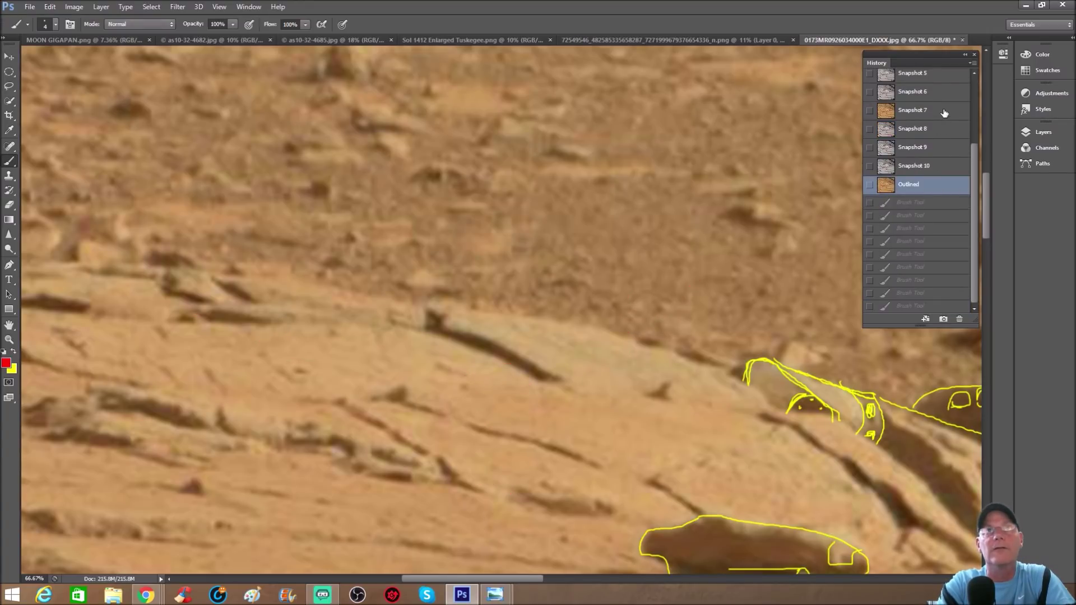
scroll(947, 115, up, 3)
click(938, 134)
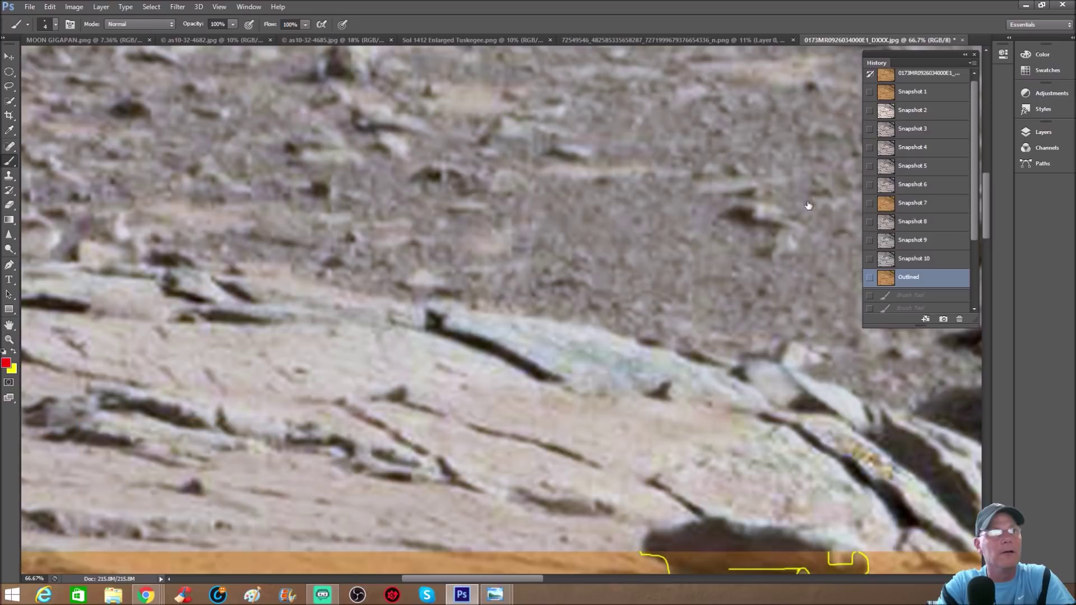
Restore Snapshot 4, circle the leftmost dark smudge in red and brush two arrows at the smudges beside it.
click(936, 149)
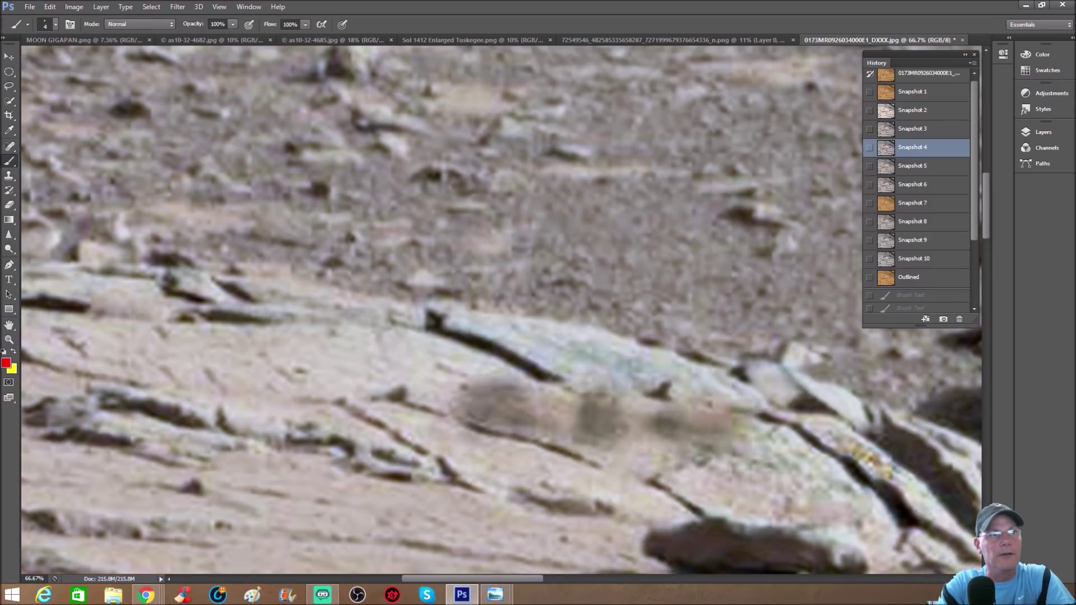
drag(444, 364, 487, 353)
mouse_move(551, 404)
mouse_down()
mouse_move(504, 448)
mouse_move(430, 361)
mouse_move(443, 354)
mouse_up()
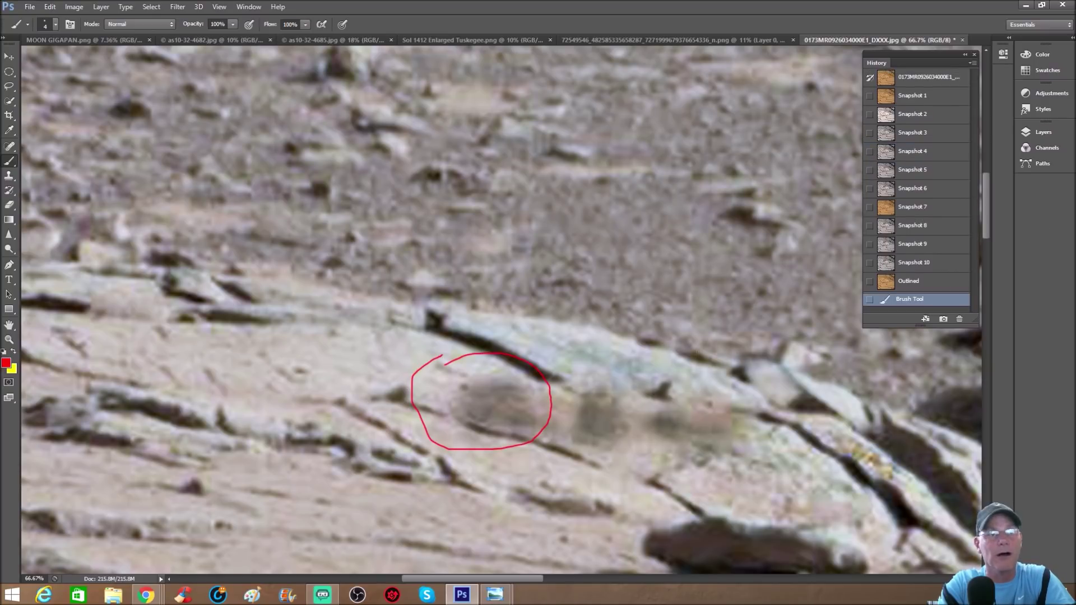
mouse_move(731, 328)
mouse_down()
mouse_move(720, 347)
mouse_move(770, 333)
mouse_up()
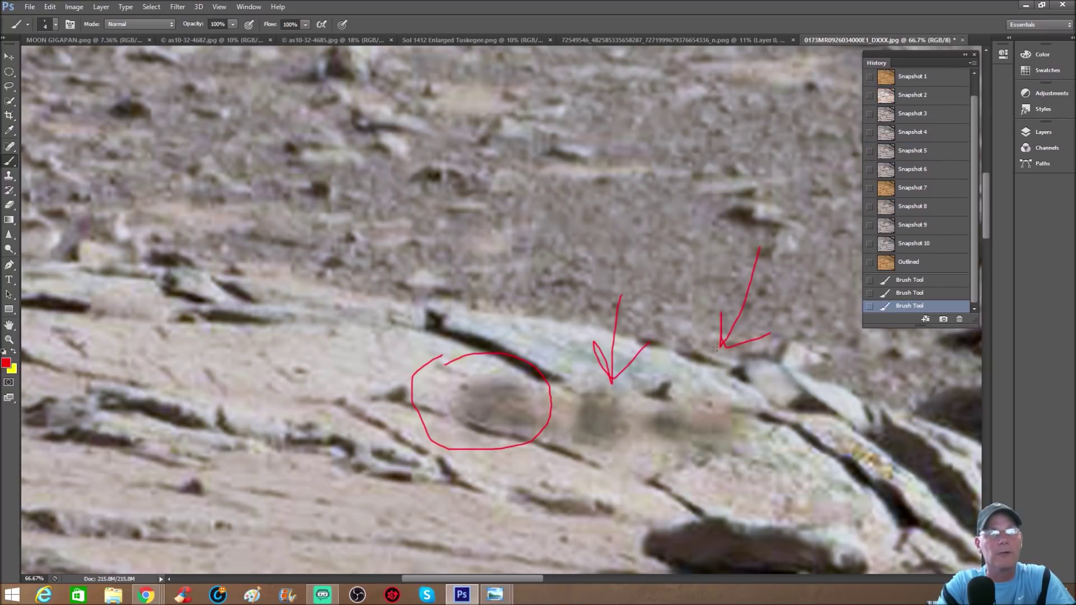
Restore Snapshot 5 after viewing Snapshot 4, and sketch red Brush lines over the dark smudge inside the red circle.
scroll(958, 112, up, 1)
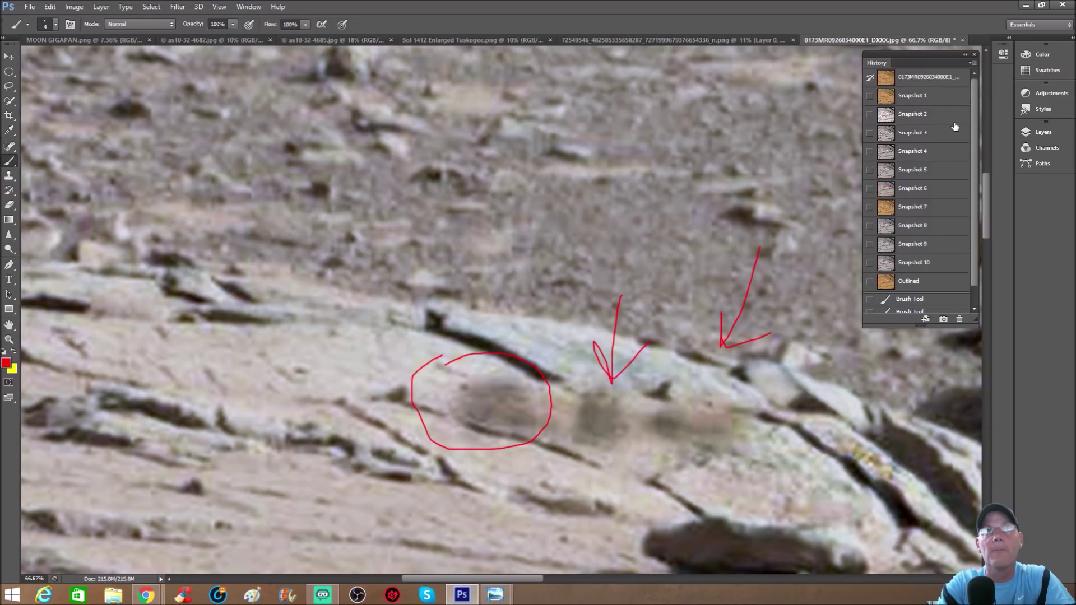
click(934, 159)
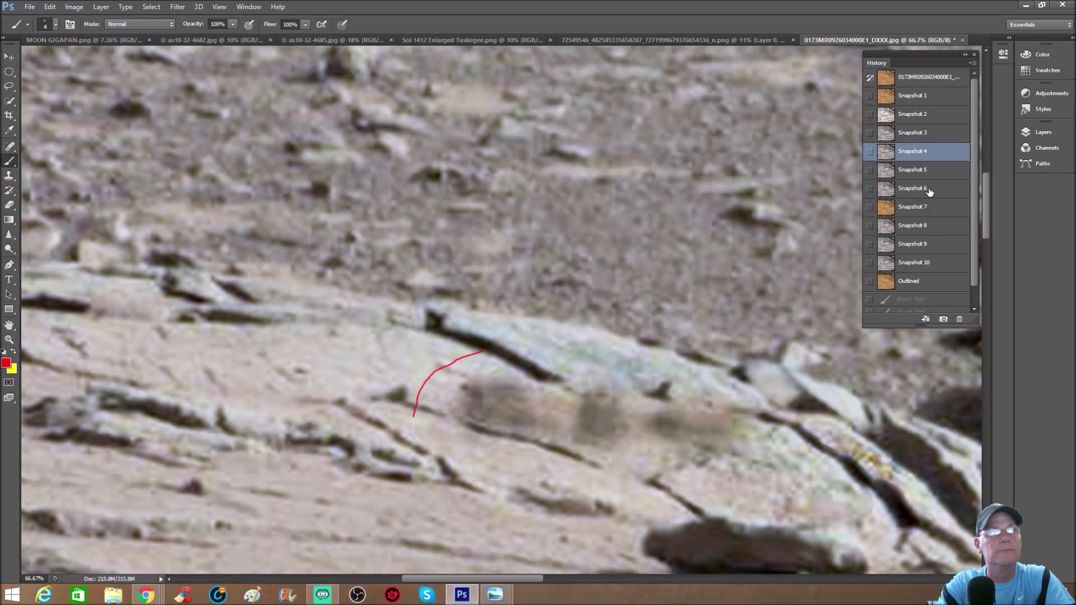
click(913, 169)
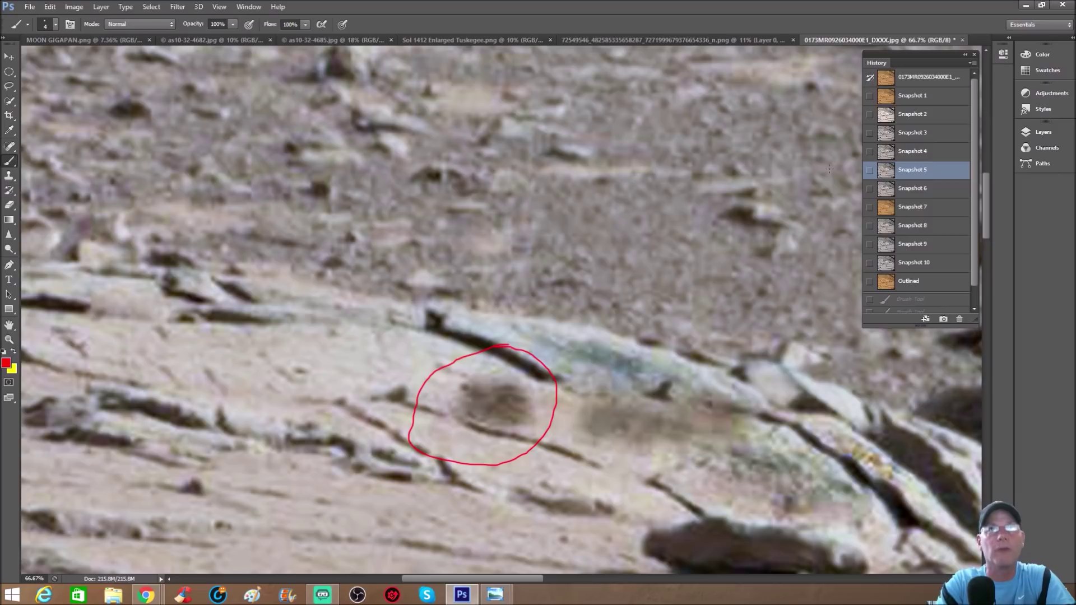
key(ctrl+plus)
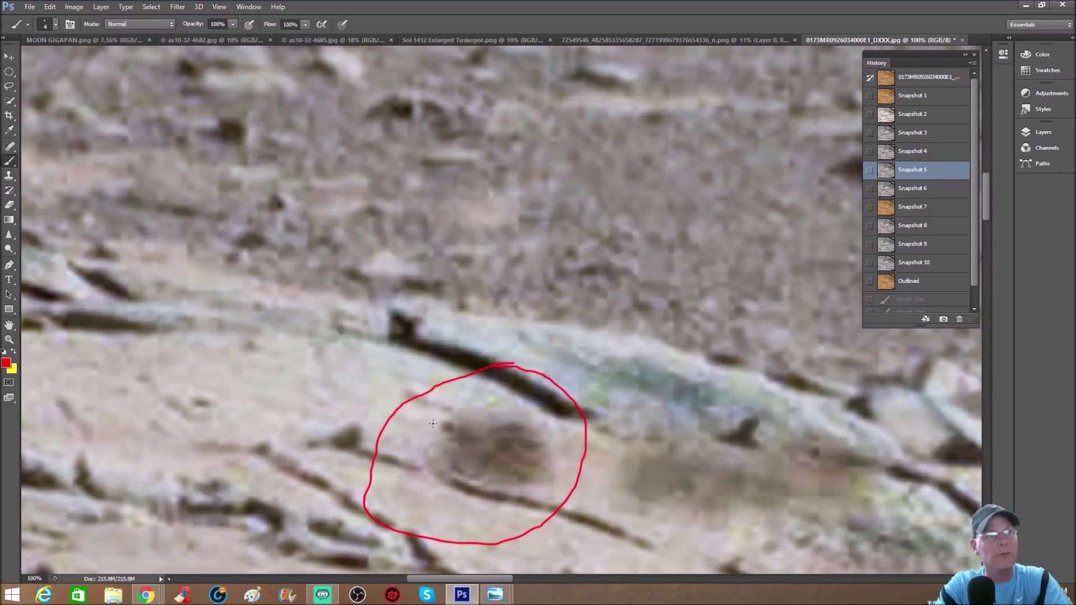
scroll(558, 422, down, 3)
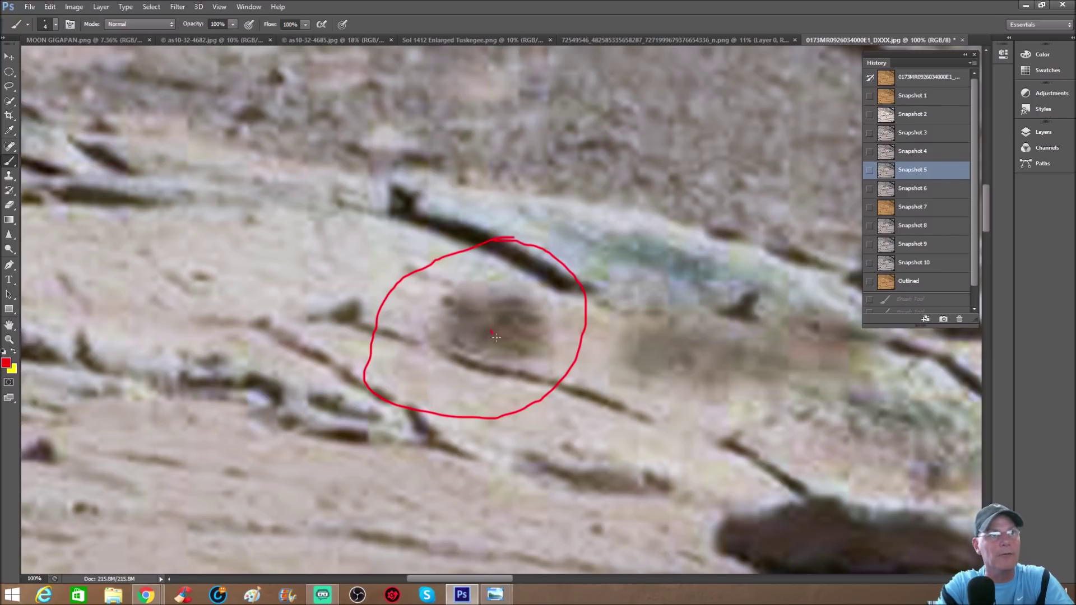
drag(513, 346, 517, 357)
mouse_move(511, 320)
mouse_down()
mouse_move(557, 349)
mouse_move(517, 356)
mouse_up()
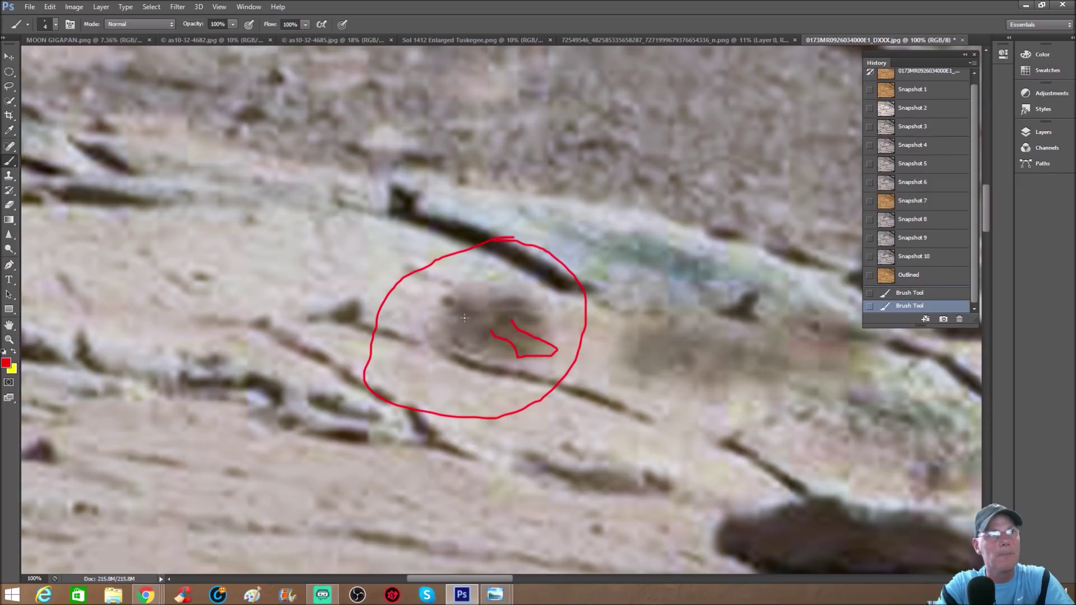
drag(463, 328, 456, 343)
Circle the smudge's location in red on Snapshot 2 and compare the same spot in Snapshot 4 and Snapshot 5.
click(925, 100)
mouse_move(419, 298)
mouse_down()
mouse_move(480, 373)
mouse_move(530, 367)
mouse_move(570, 321)
mouse_move(552, 264)
mouse_move(483, 252)
mouse_up()
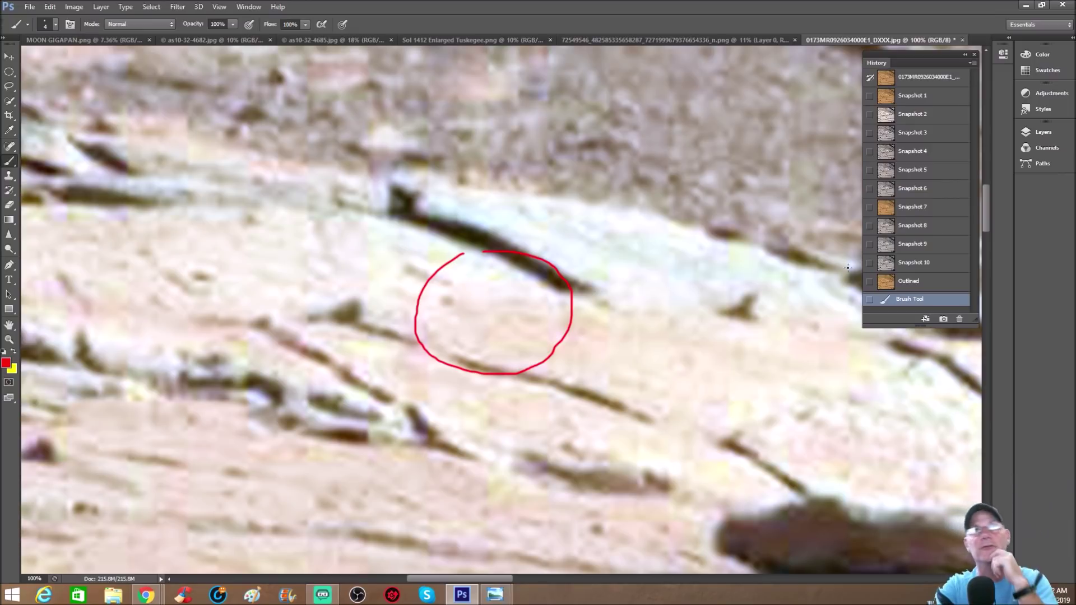
click(939, 154)
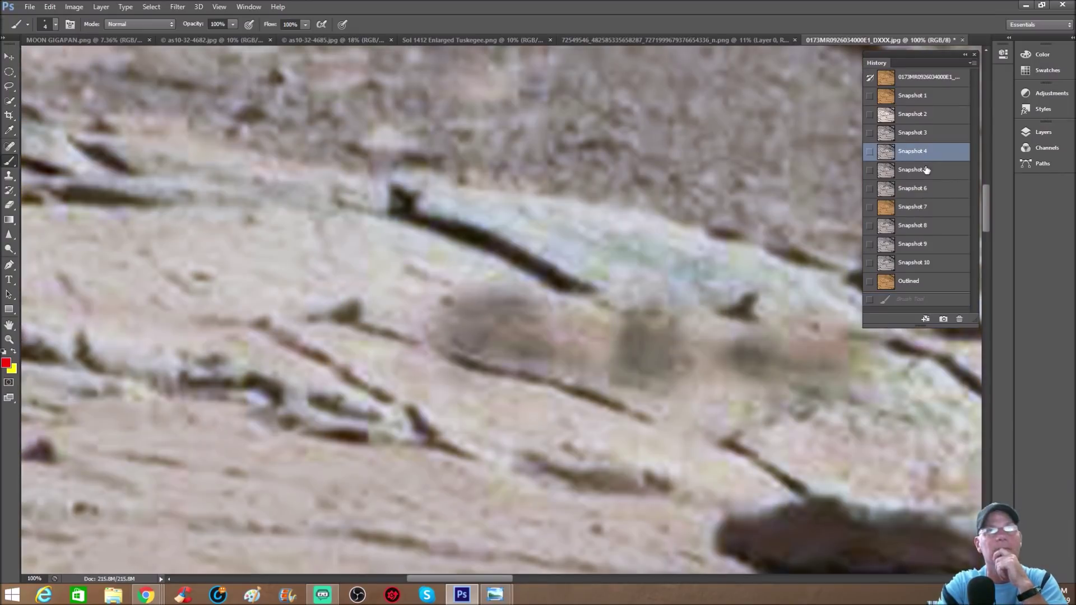
click(926, 169)
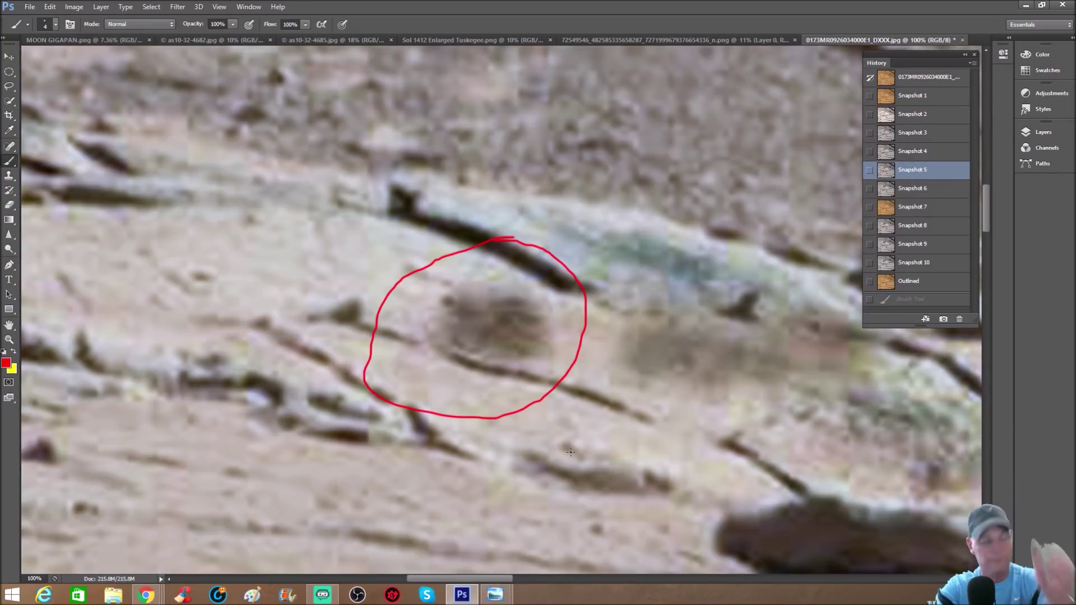
Compare the oblong boulder and the ground around it in Snapshot 5, Snapshot 2 and Snapshot 3.
key(ctrl+minus)
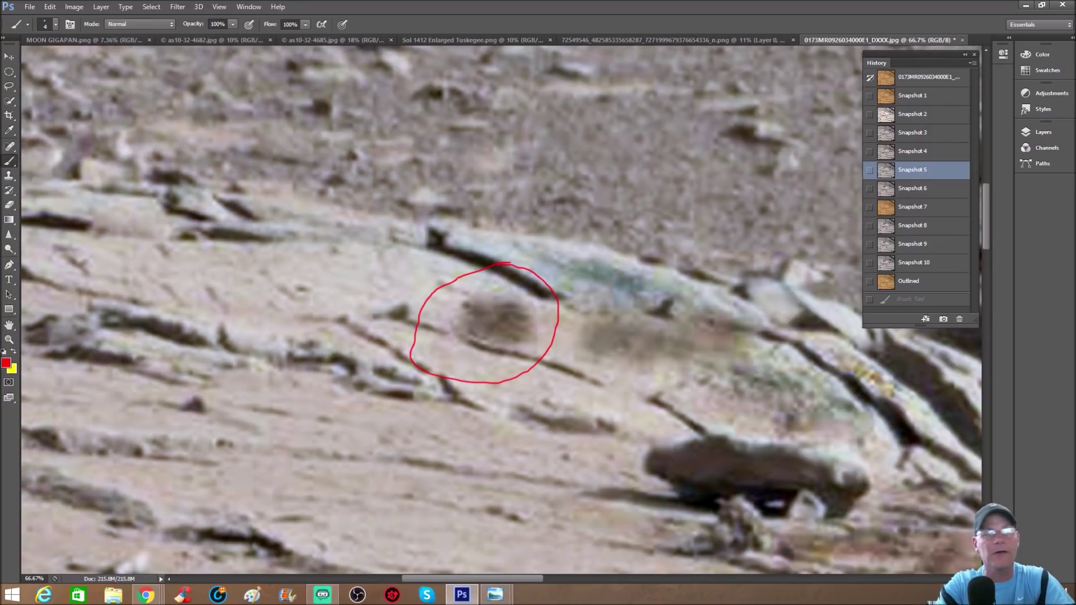
drag(518, 583, 573, 577)
scroll(532, 410, down, 3)
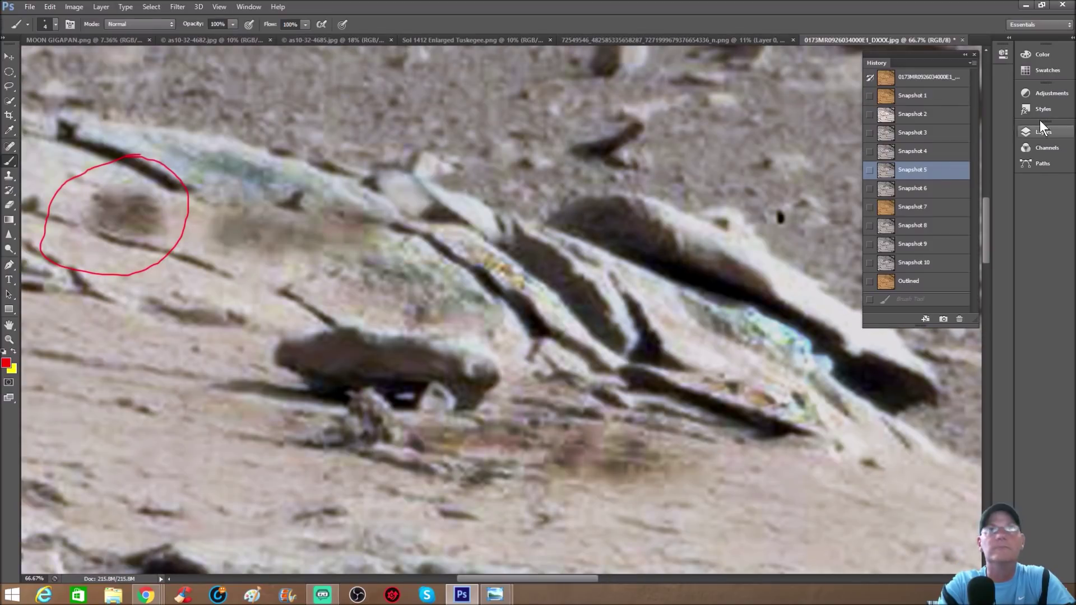
click(947, 120)
click(947, 121)
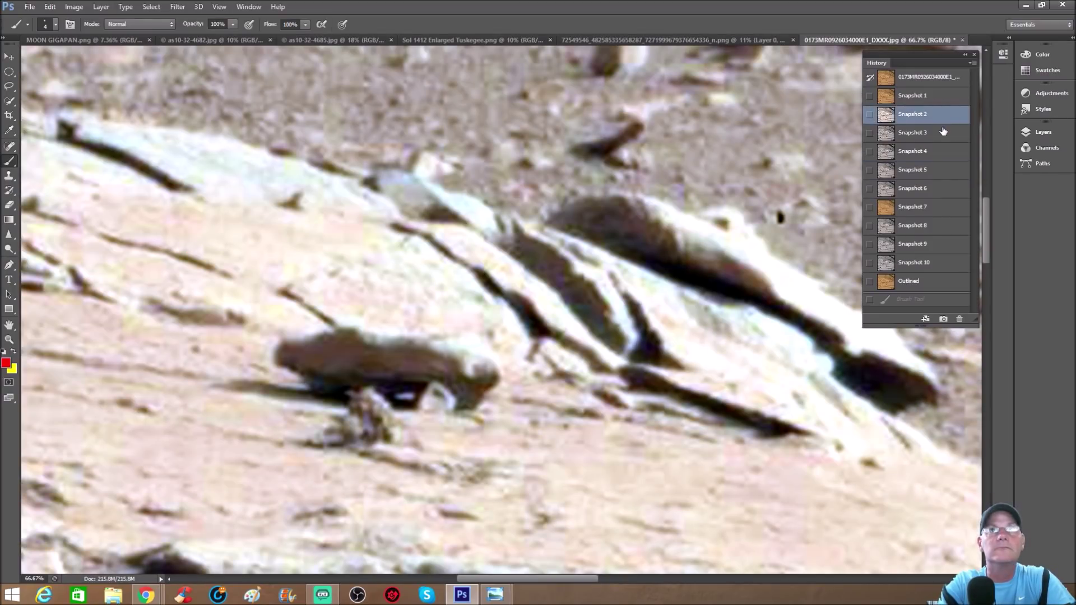
click(943, 133)
Restore Snapshot 2 and darken the pale ground below the oblong boulder with repeated Burn Tool strokes.
click(943, 114)
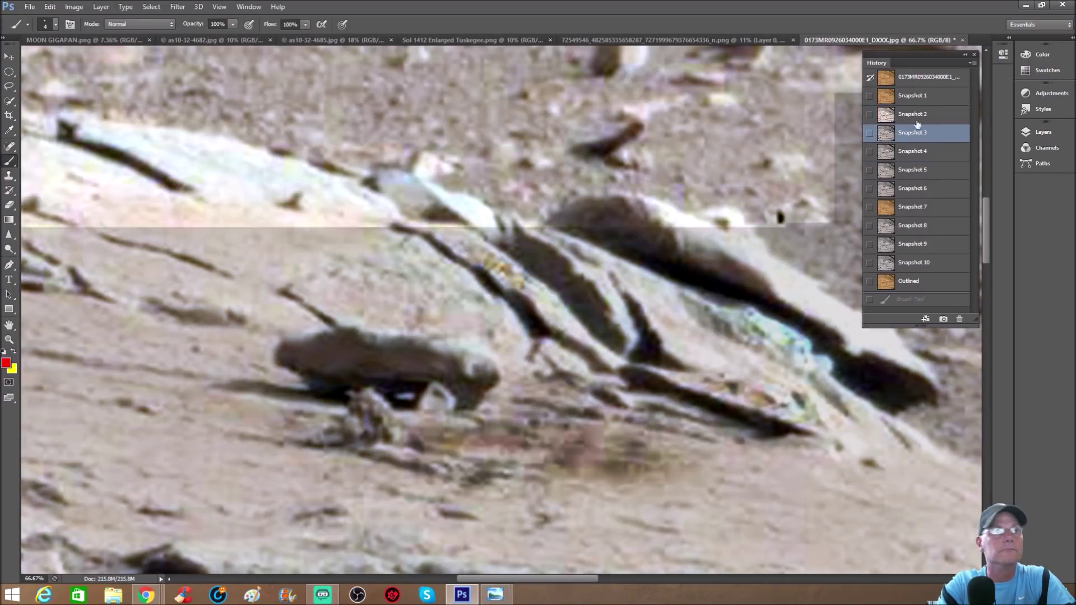
click(9, 248)
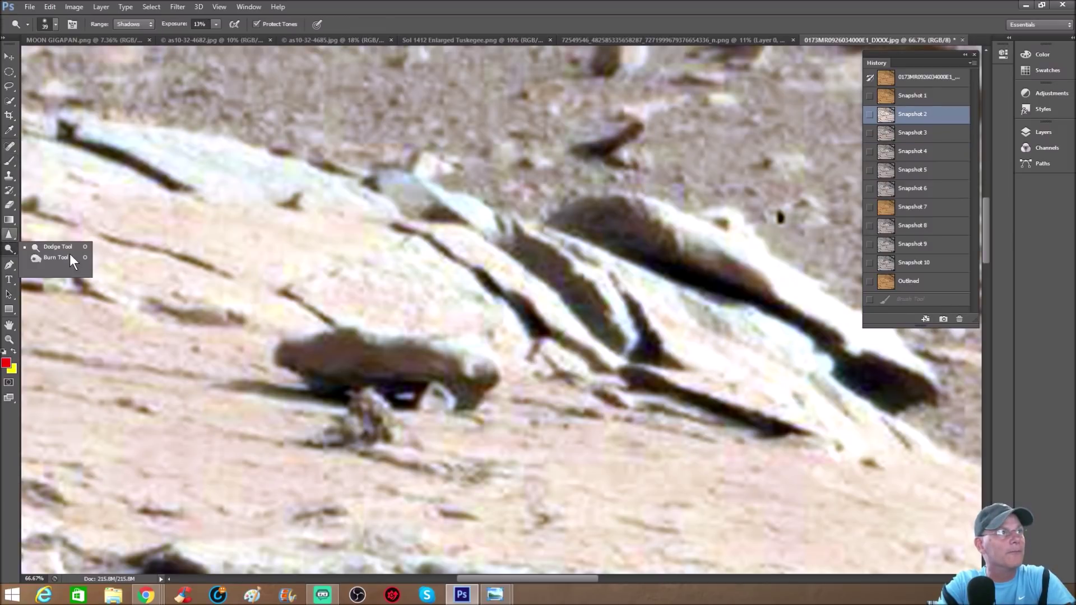
click(56, 258)
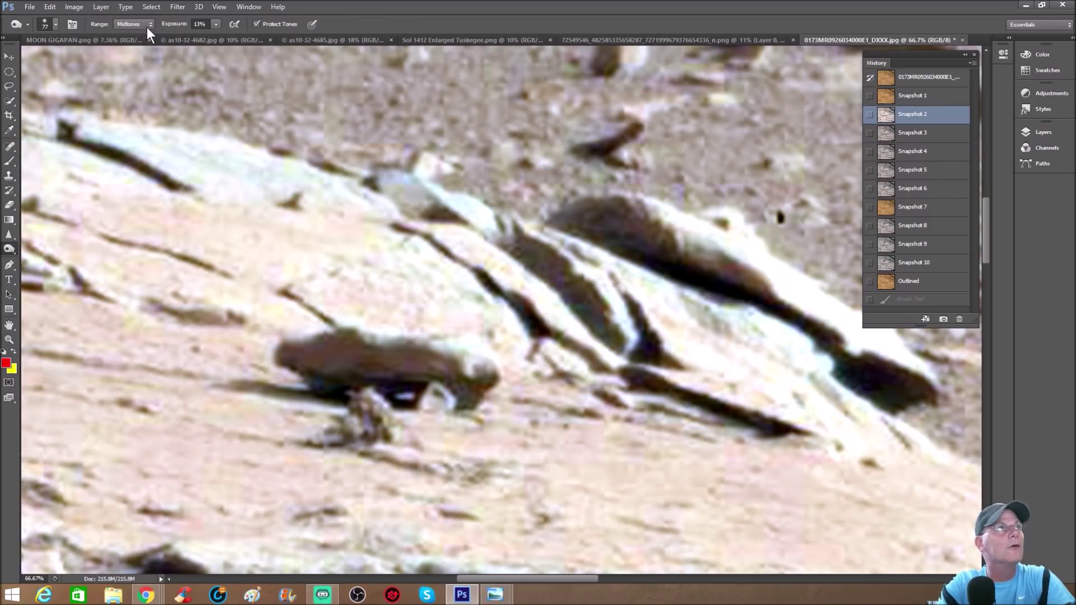
mouse_move(465, 434)
mouse_down()
mouse_move(473, 442)
mouse_move(476, 430)
mouse_move(409, 433)
mouse_move(483, 438)
mouse_move(409, 432)
mouse_move(472, 444)
mouse_move(626, 427)
mouse_move(713, 452)
mouse_move(613, 473)
mouse_move(595, 461)
mouse_move(481, 475)
mouse_move(470, 454)
mouse_move(418, 432)
mouse_move(438, 430)
mouse_move(408, 409)
mouse_move(429, 437)
mouse_move(406, 462)
mouse_move(505, 441)
mouse_move(524, 429)
mouse_move(517, 417)
mouse_move(606, 427)
mouse_move(583, 466)
mouse_move(453, 481)
mouse_move(582, 497)
mouse_move(696, 476)
mouse_move(716, 446)
mouse_move(627, 437)
mouse_move(604, 418)
mouse_move(696, 437)
mouse_move(415, 497)
mouse_move(407, 448)
mouse_move(355, 411)
mouse_move(276, 423)
mouse_move(221, 409)
mouse_move(297, 414)
mouse_move(242, 396)
mouse_move(187, 402)
mouse_move(221, 428)
mouse_move(210, 424)
mouse_move(332, 448)
mouse_up()
click(478, 440)
click(488, 436)
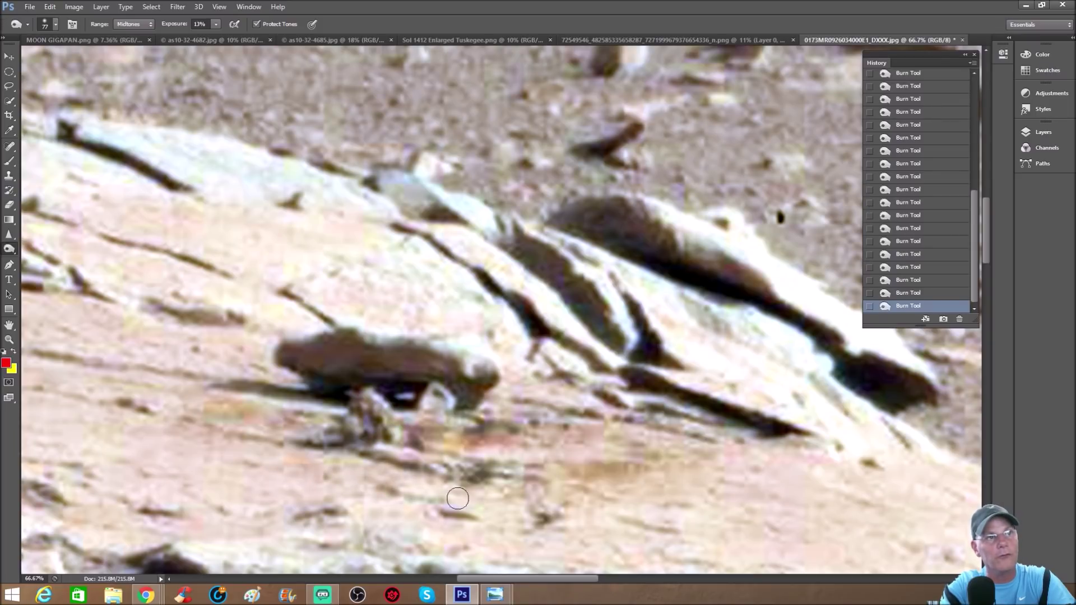
drag(496, 449, 479, 457)
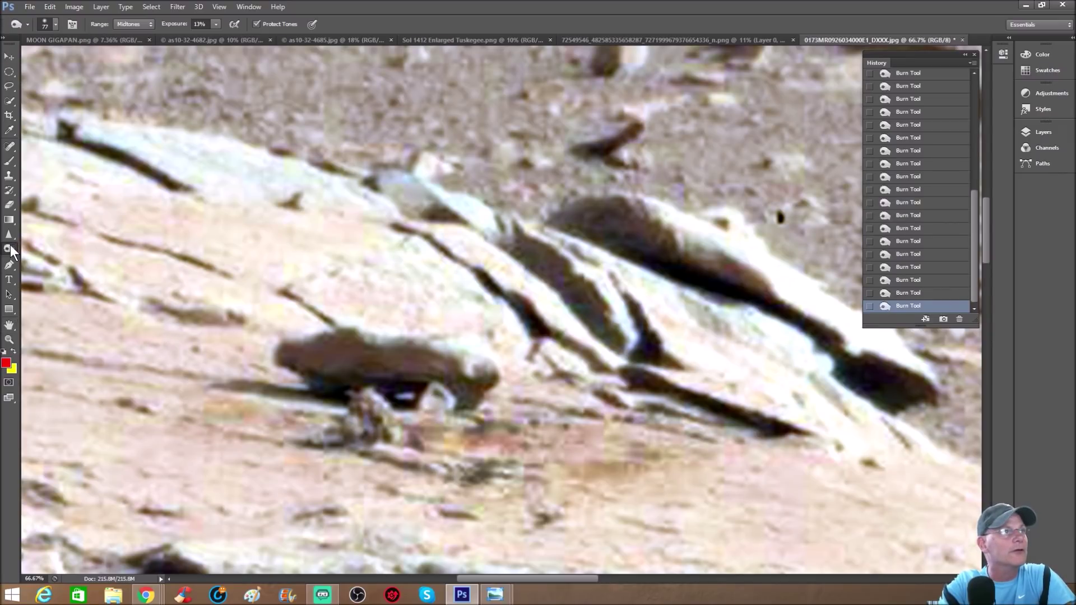
Compare the burned ground below the oblong boulder with Snapshot 3 and Snapshot 2, and return to the latest Burn Tool state.
click(7, 161)
scroll(933, 212, up, 10)
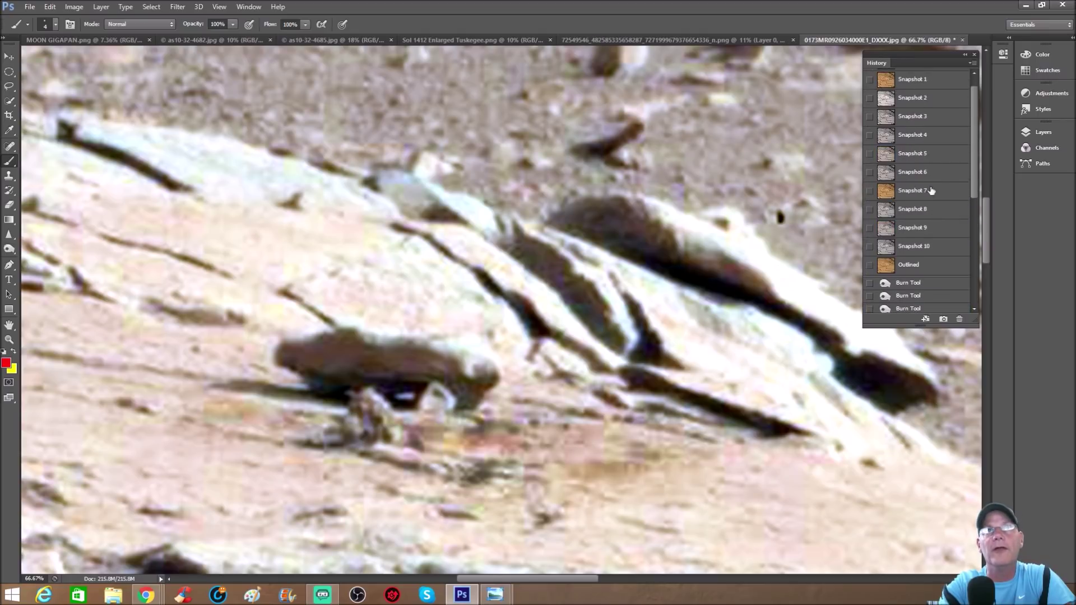
scroll(932, 190, up, 1)
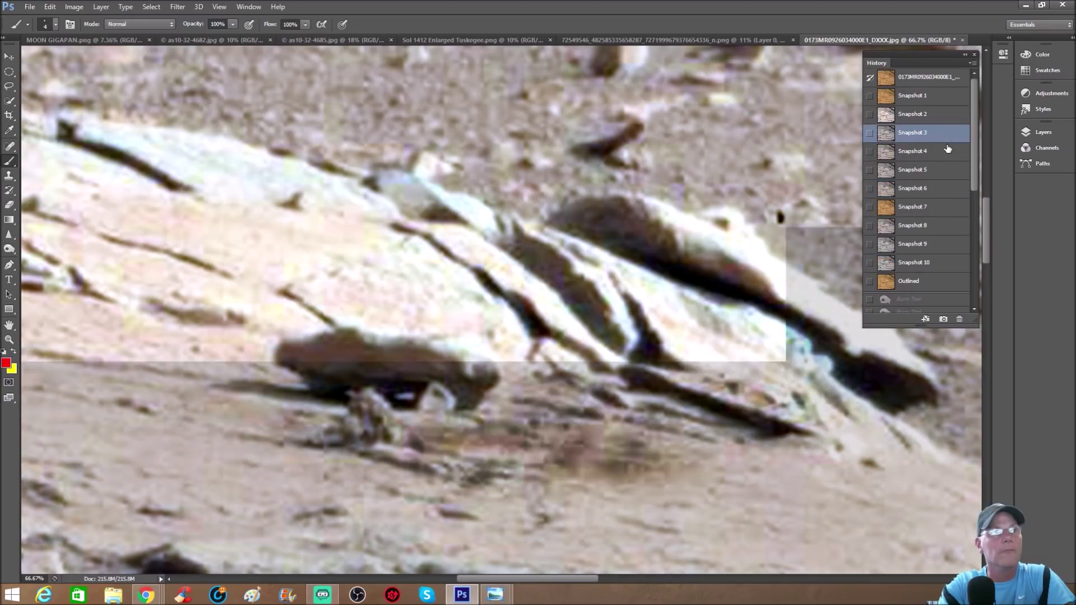
click(919, 115)
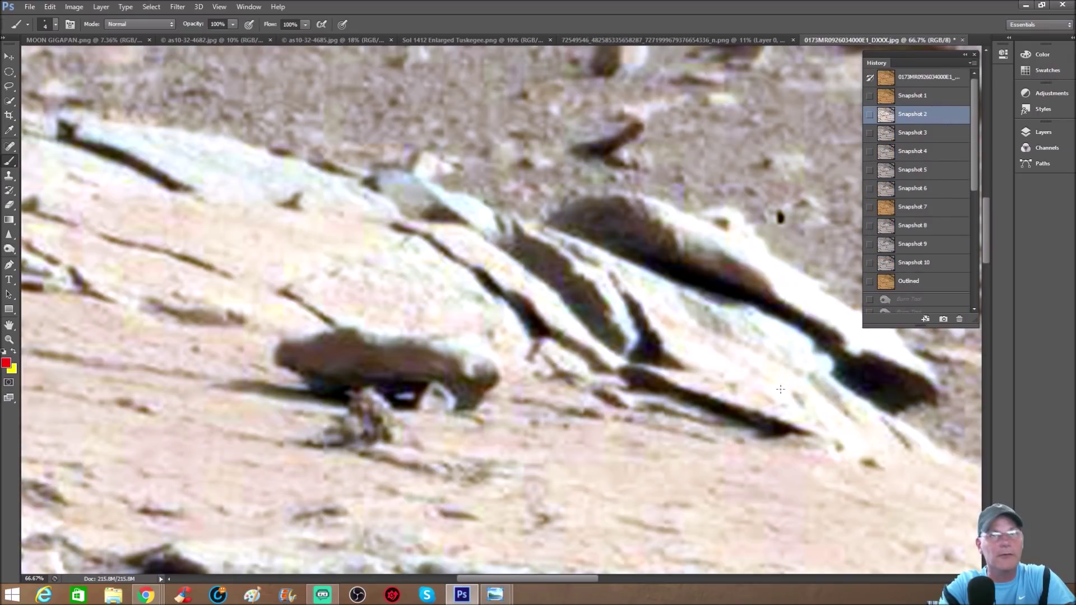
scroll(919, 297, down, 10)
click(920, 307)
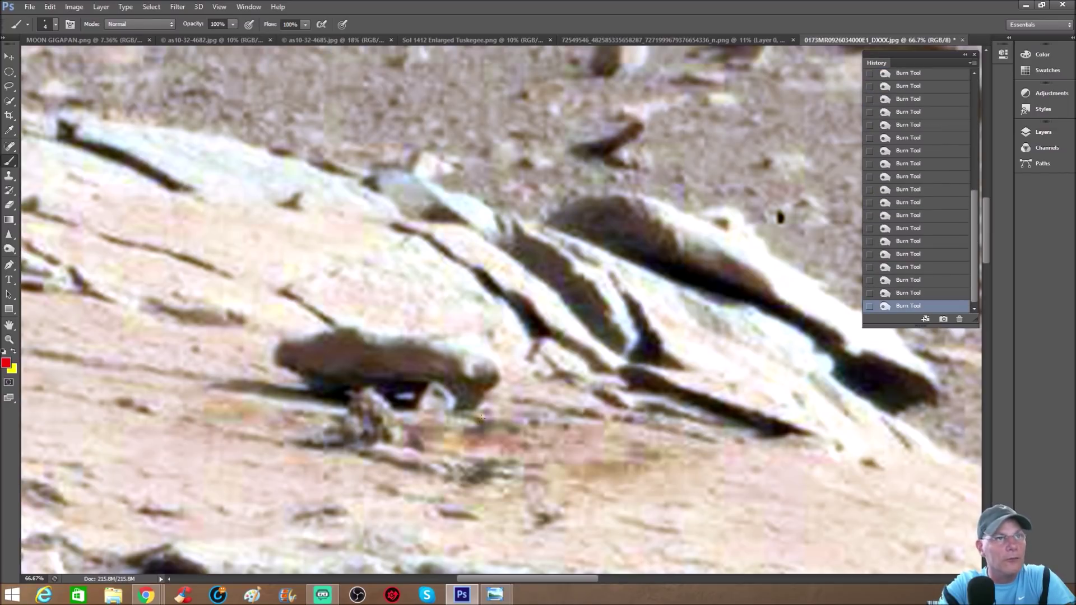
Sketch a curved shape with two parallel lines in red beneath the oblong boulder, and point a red arrow at the pale triangular shape.
key(ctrl+plus)
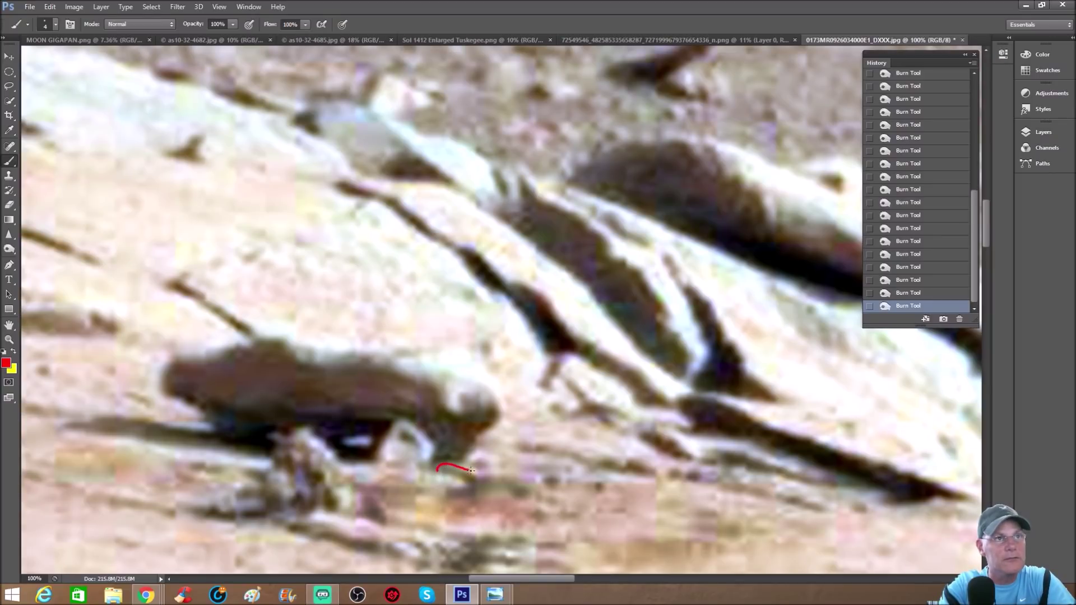
drag(475, 510, 475, 509)
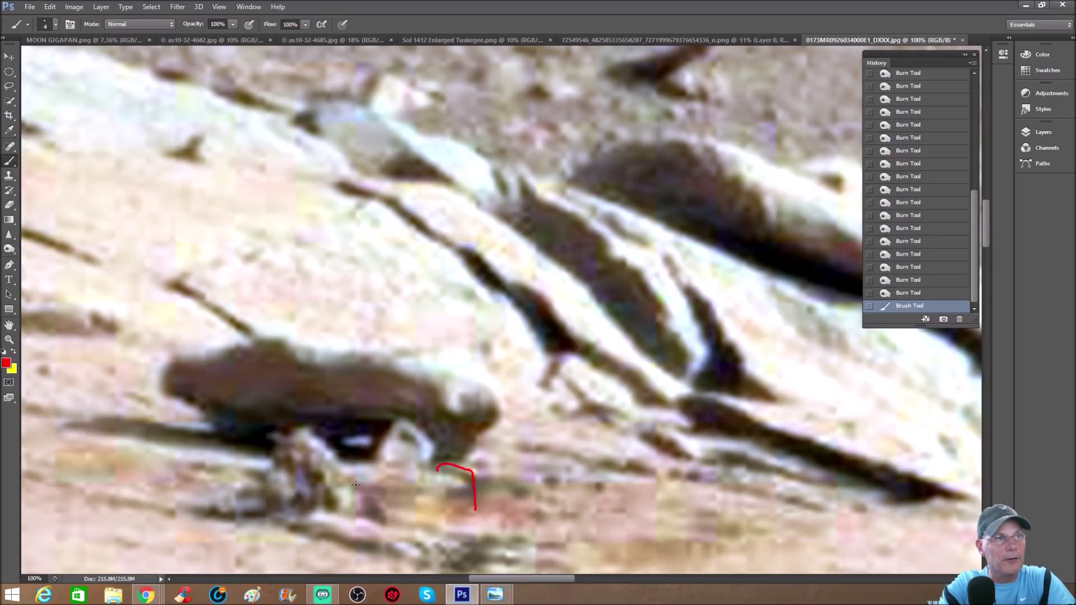
drag(393, 488, 464, 487)
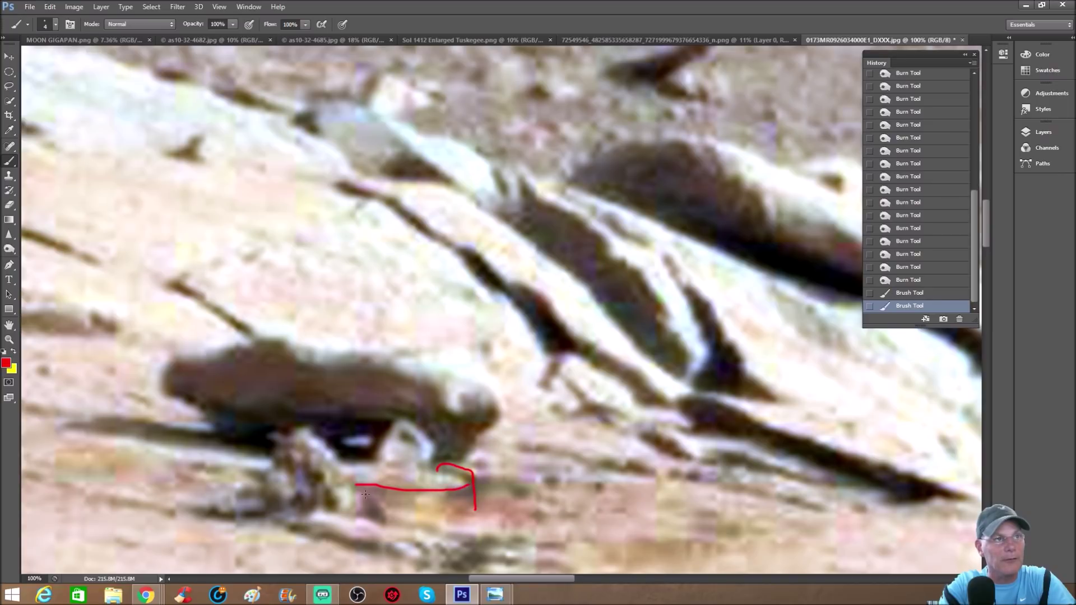
mouse_move(356, 491)
mouse_down()
mouse_move(443, 500)
mouse_move(540, 473)
mouse_up()
drag(455, 465, 525, 464)
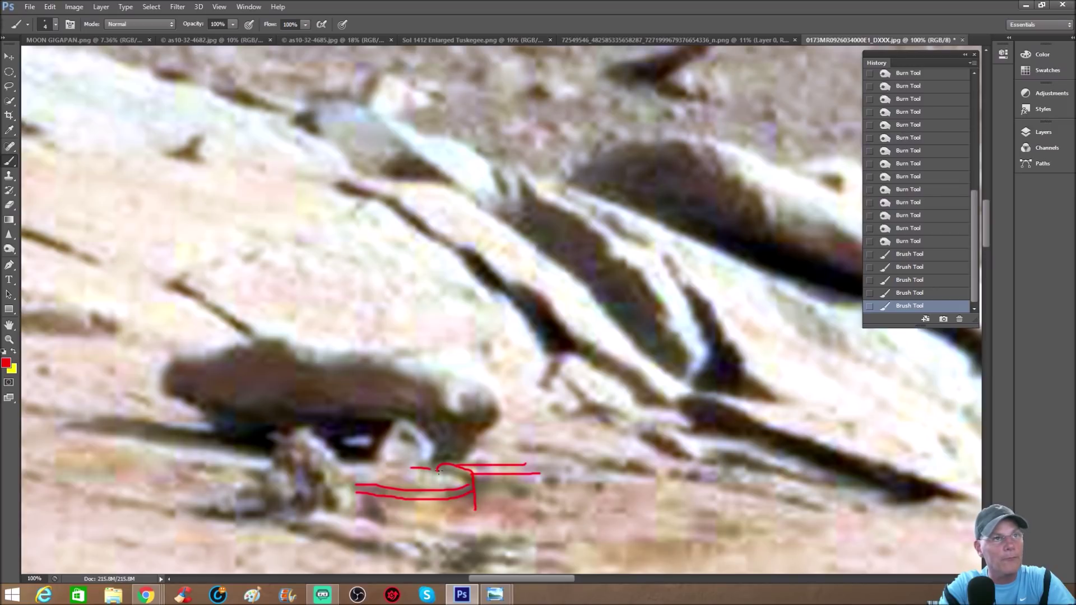
drag(465, 482, 447, 483)
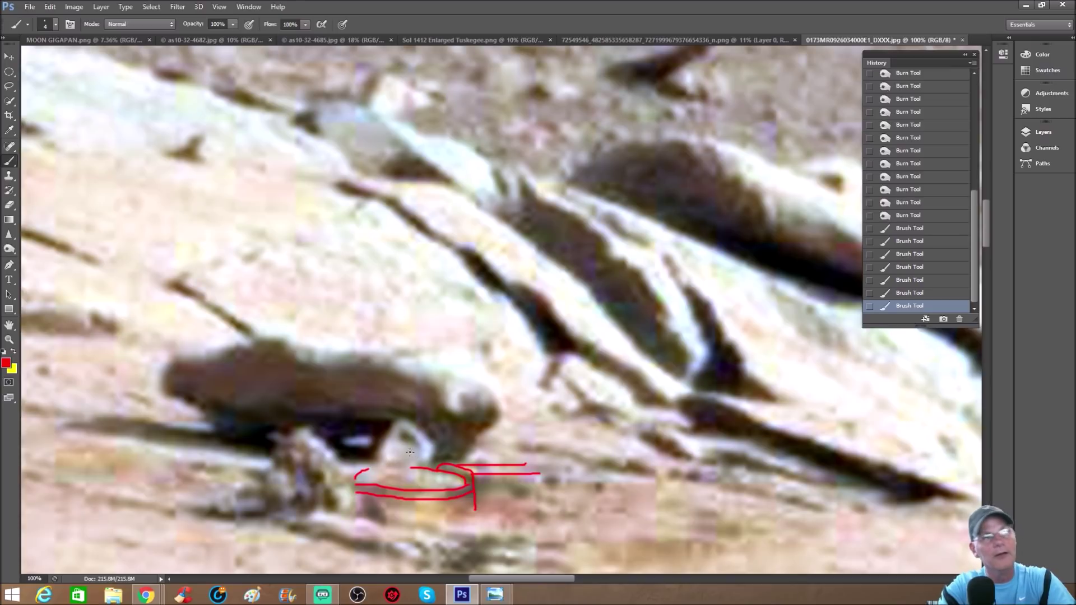
drag(519, 438, 424, 450)
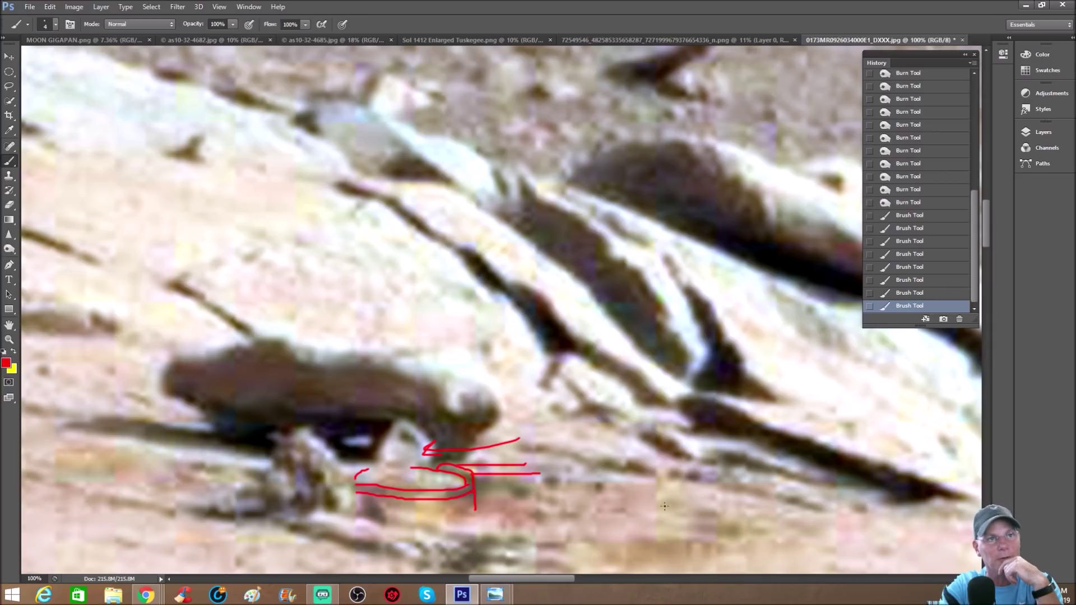
View the slope in Snapshot 3 and Snapshot 4, and circle the leftmost dark smudge in red on Snapshot 4.
scroll(667, 499, down, 2)
key(ctrl+minus)
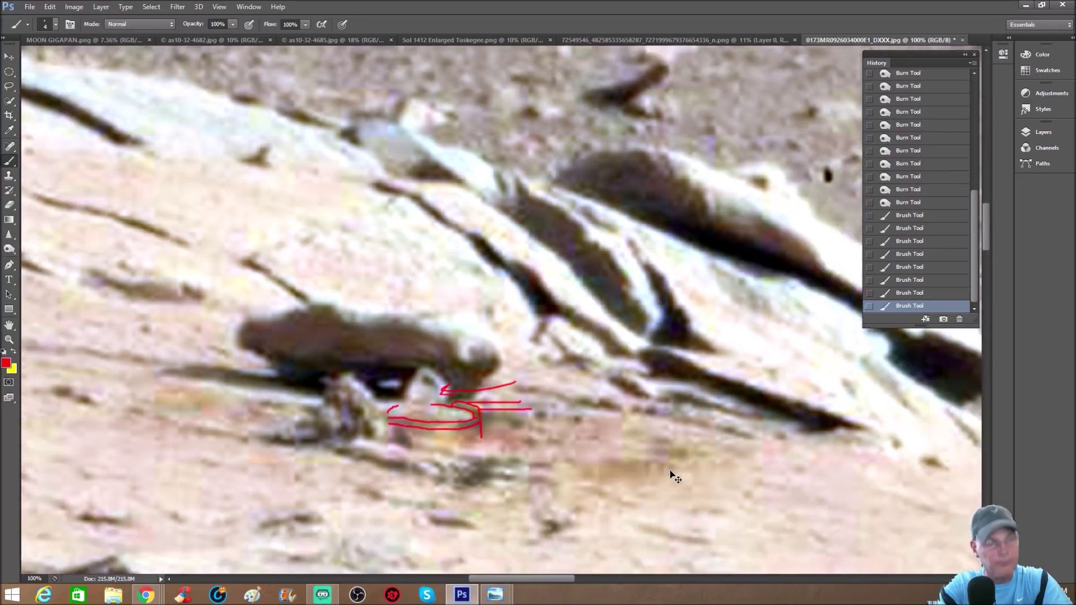
scroll(667, 314, up, 1)
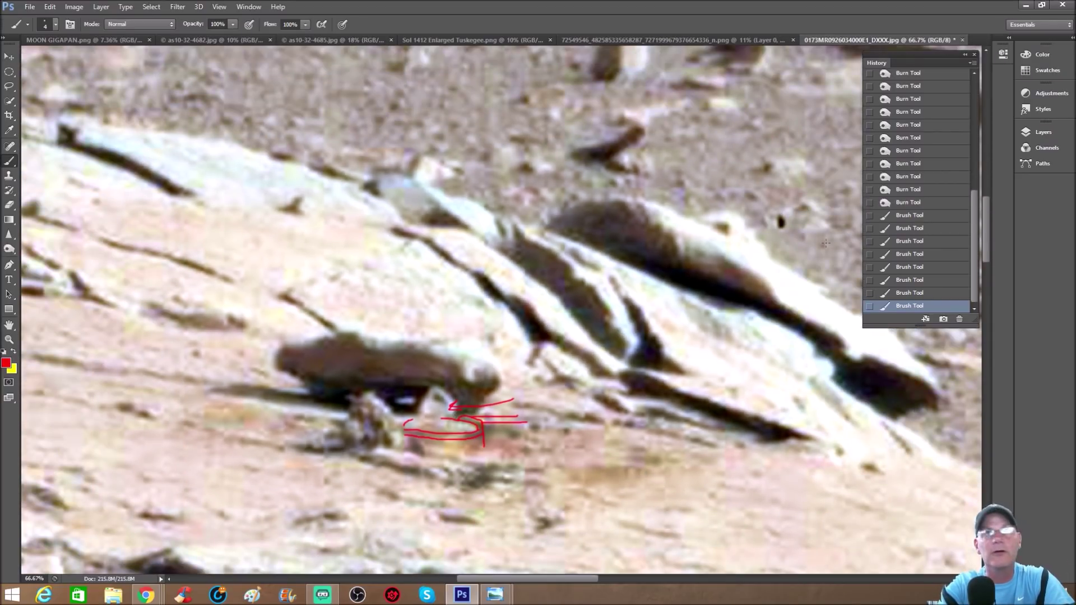
scroll(938, 216, up, 10)
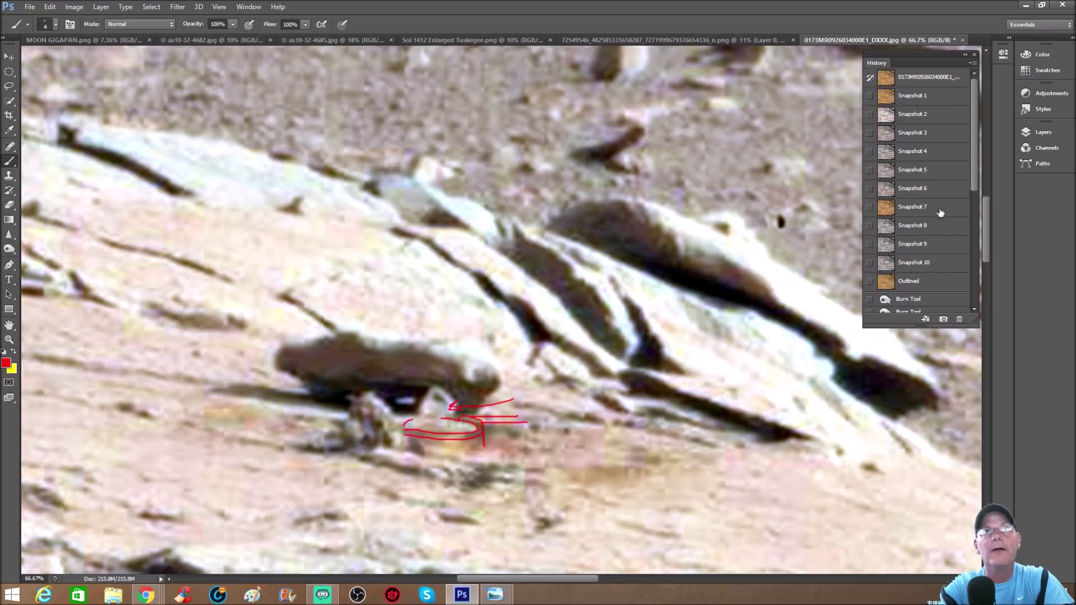
click(930, 139)
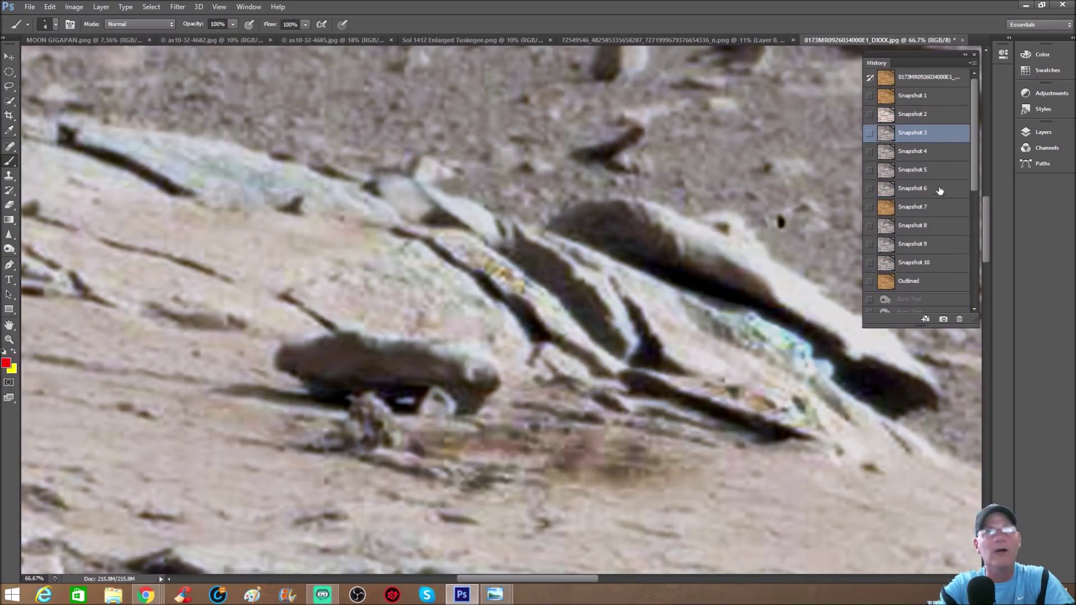
click(949, 158)
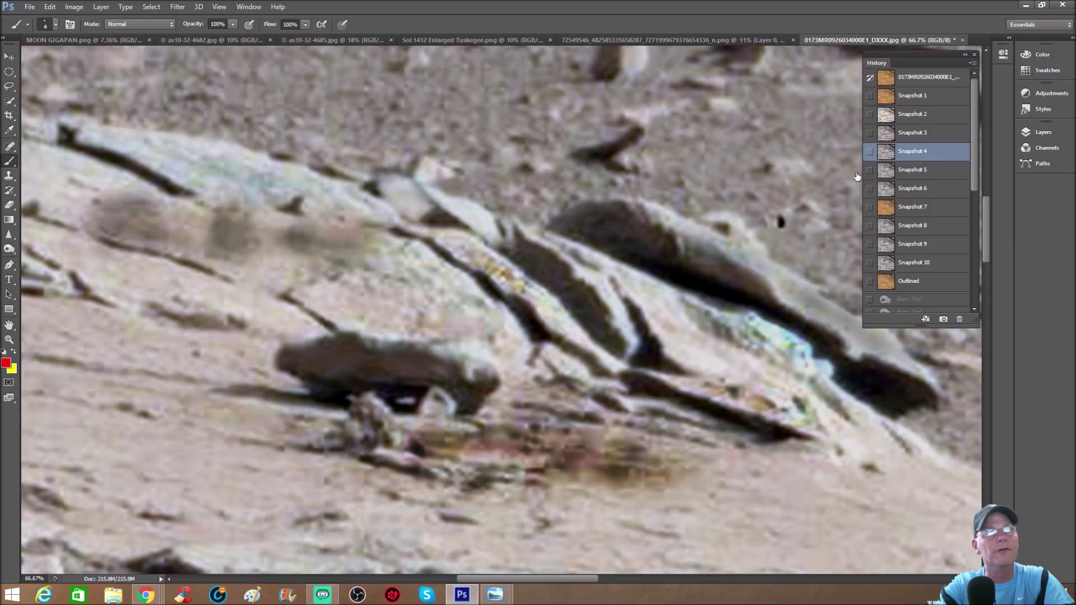
mouse_move(96, 165)
mouse_down()
mouse_move(66, 249)
mouse_move(187, 198)
mouse_move(85, 173)
mouse_up()
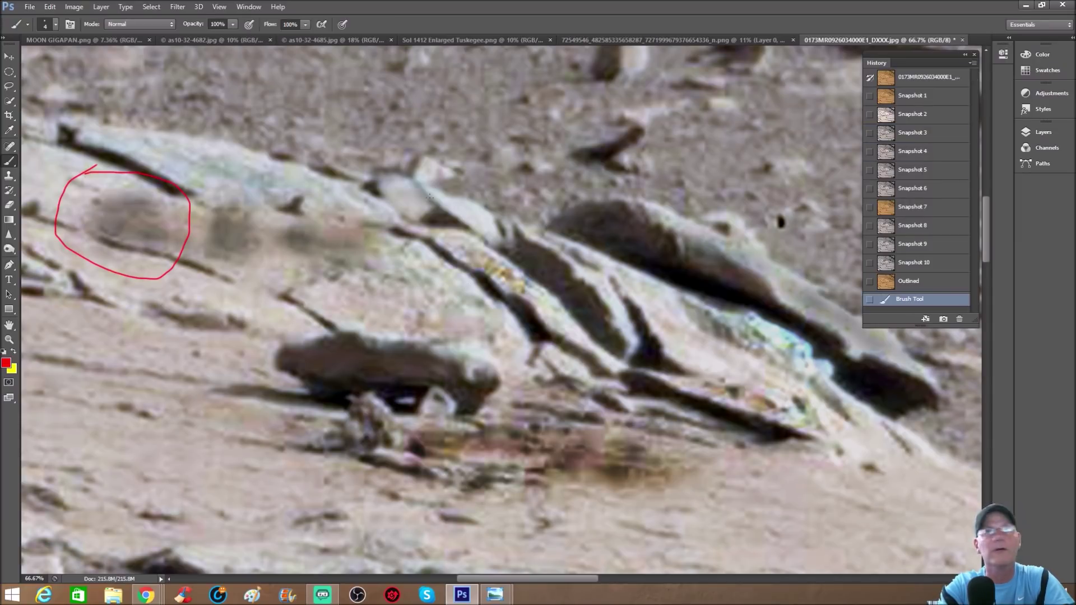
Circle the bluish patch beneath the long ridge rock in red on Snapshot 5, and examine the slope in Snapshot 6.
click(907, 176)
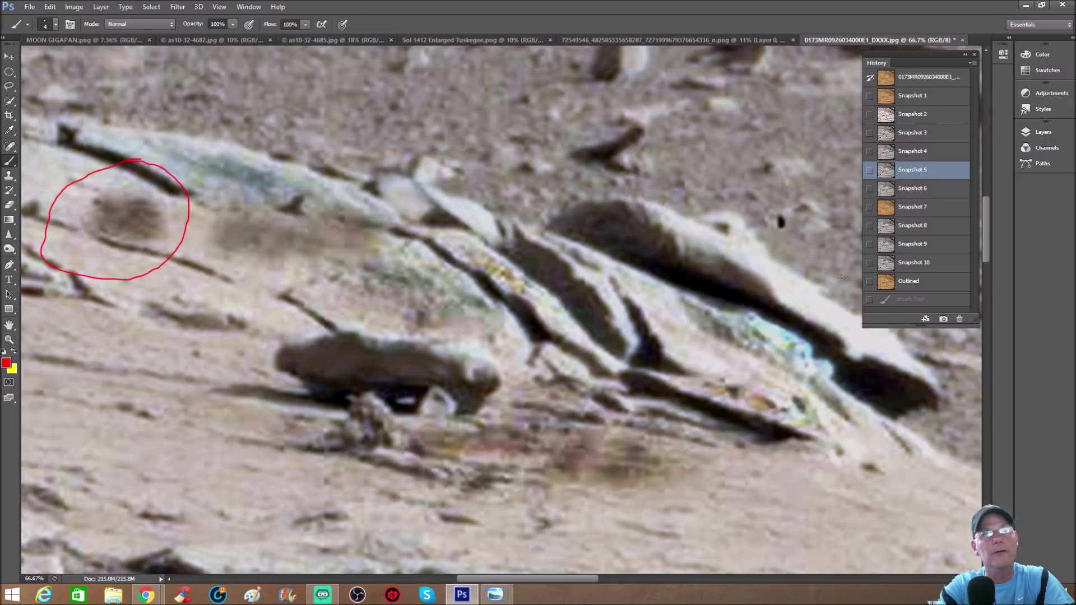
mouse_move(730, 326)
mouse_down()
mouse_move(778, 378)
mouse_move(820, 384)
mouse_move(834, 350)
mouse_move(748, 292)
mouse_up()
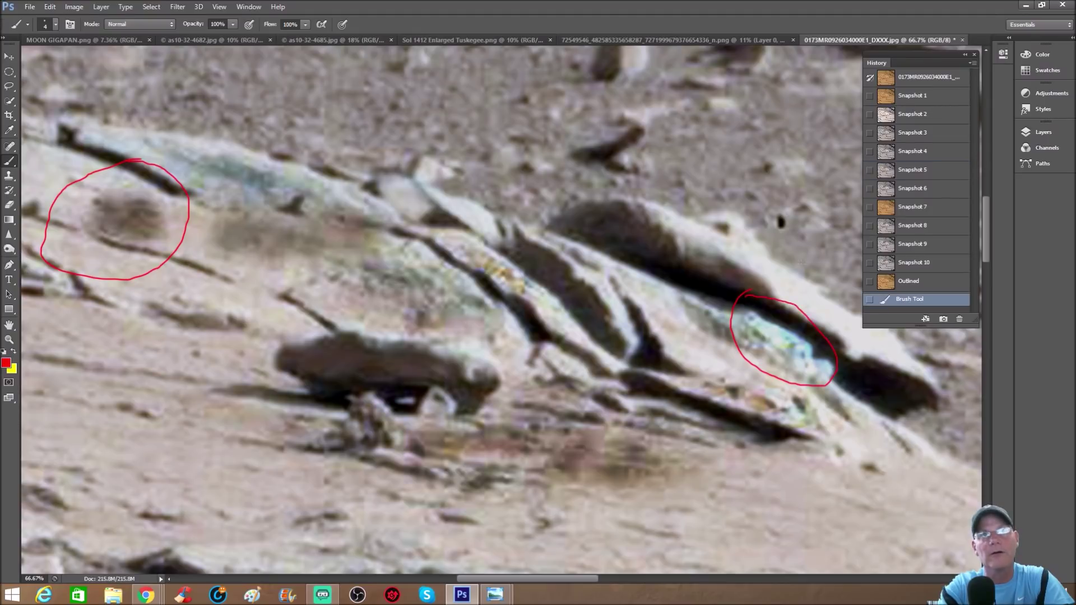
click(915, 191)
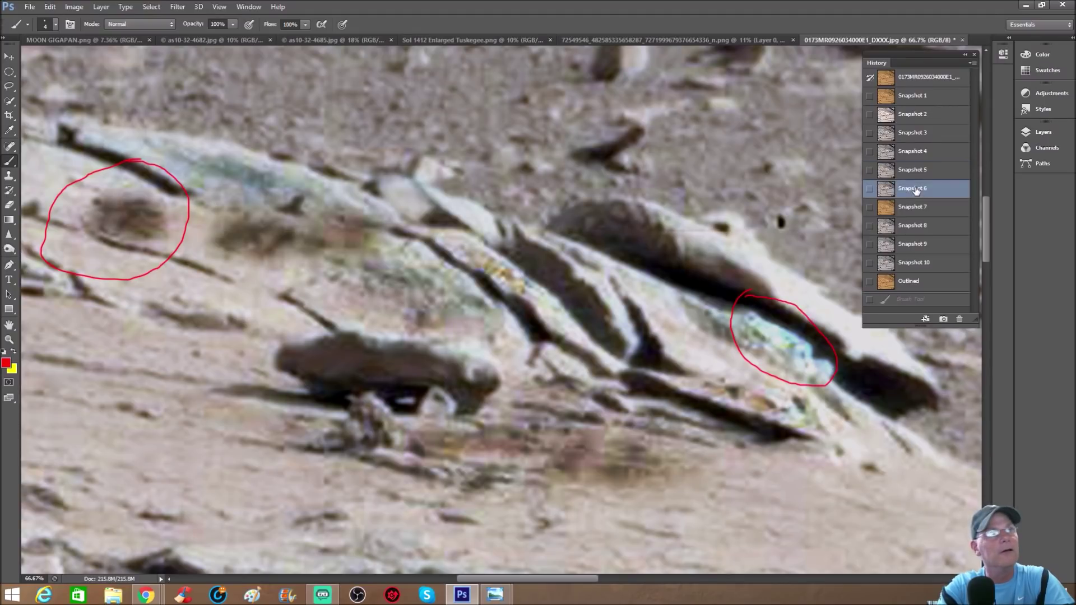
scroll(501, 310, down, 3)
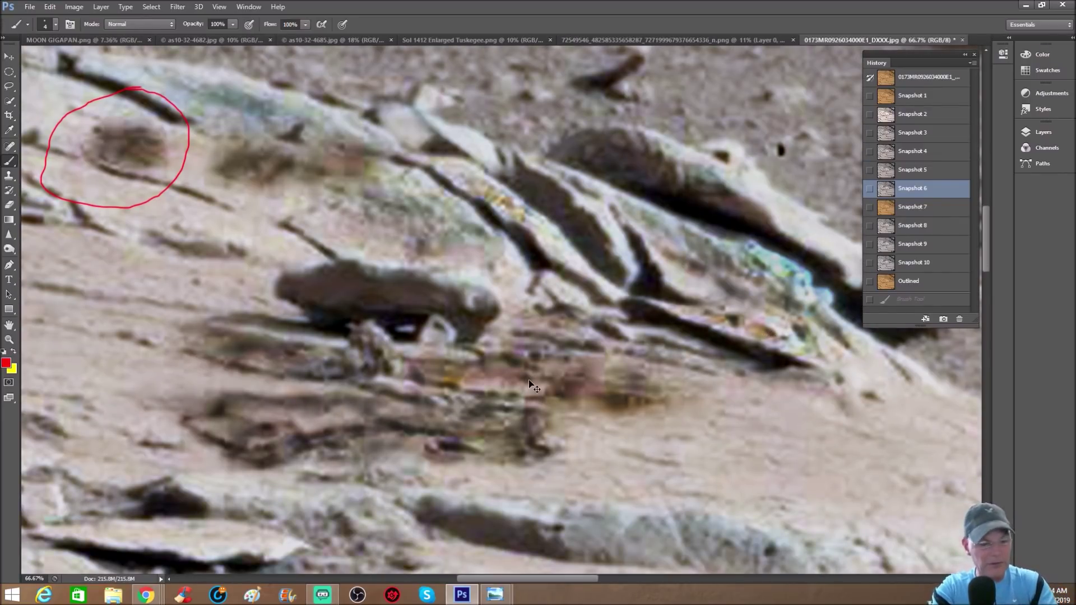
key(ctrl+minus)
Restore Snapshot 1, circle the bare ground right of the oblong boulder in red, and trace the dark line above it.
click(912, 95)
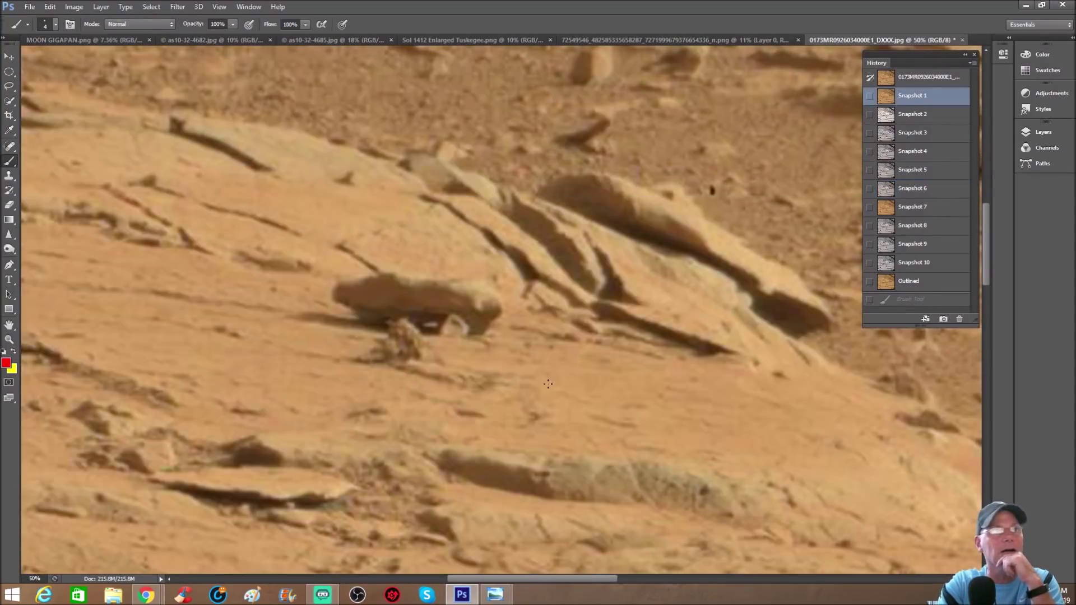
key(ctrl+plus)
mouse_move(563, 382)
mouse_down()
mouse_move(541, 420)
mouse_move(580, 436)
mouse_move(672, 440)
mouse_move(733, 407)
mouse_move(723, 383)
mouse_move(624, 380)
mouse_move(547, 392)
mouse_up()
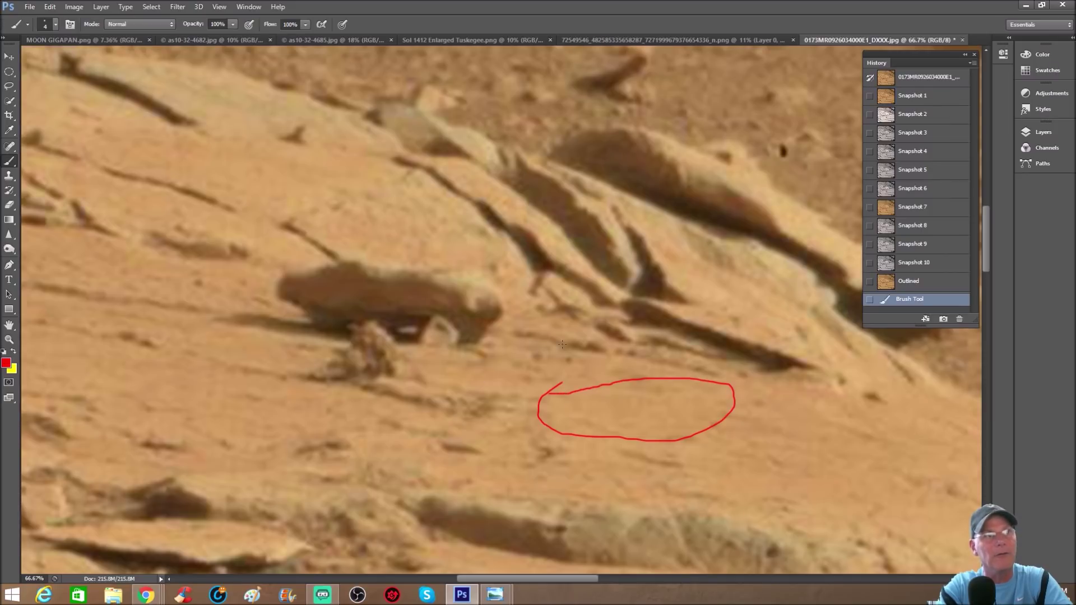
drag(567, 339, 720, 370)
Sketch the curved shape beneath the oblong boulder and its two parallel extending lines in red on the orange image.
key(ctrl+plus)
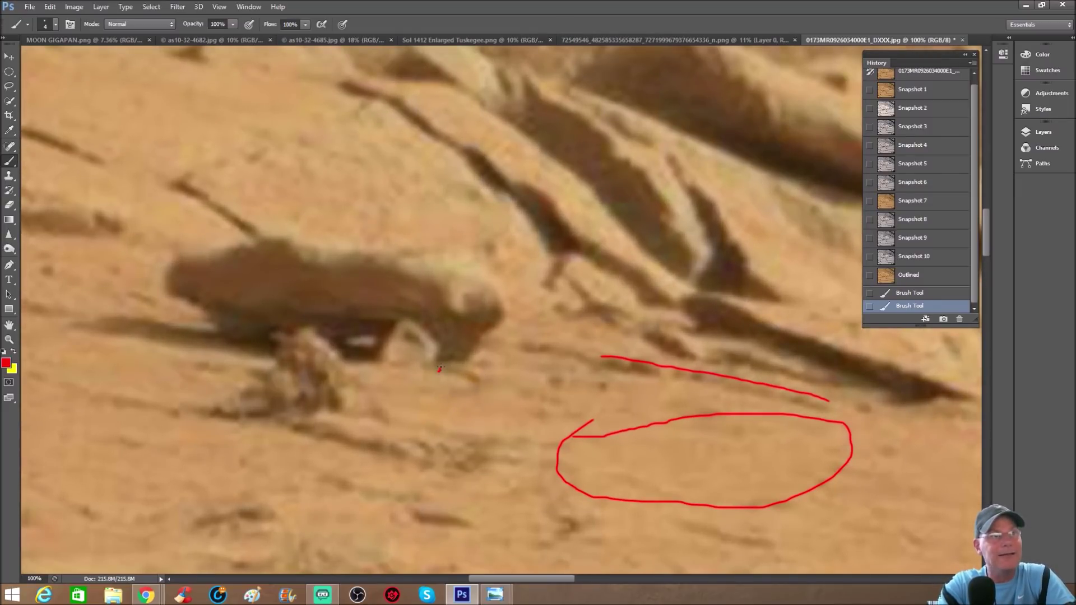
mouse_move(467, 370)
mouse_down()
mouse_move(479, 380)
mouse_move(473, 400)
mouse_up()
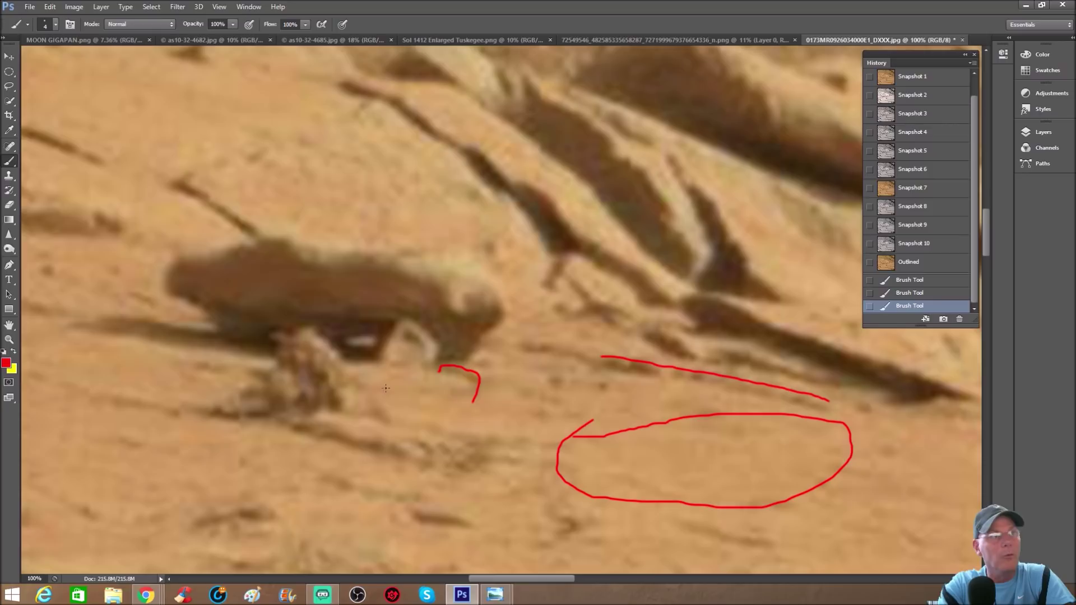
drag(355, 384, 479, 385)
mouse_move(359, 389)
mouse_down()
mouse_move(450, 395)
mouse_move(477, 385)
mouse_move(413, 397)
mouse_move(355, 387)
mouse_move(378, 365)
mouse_up()
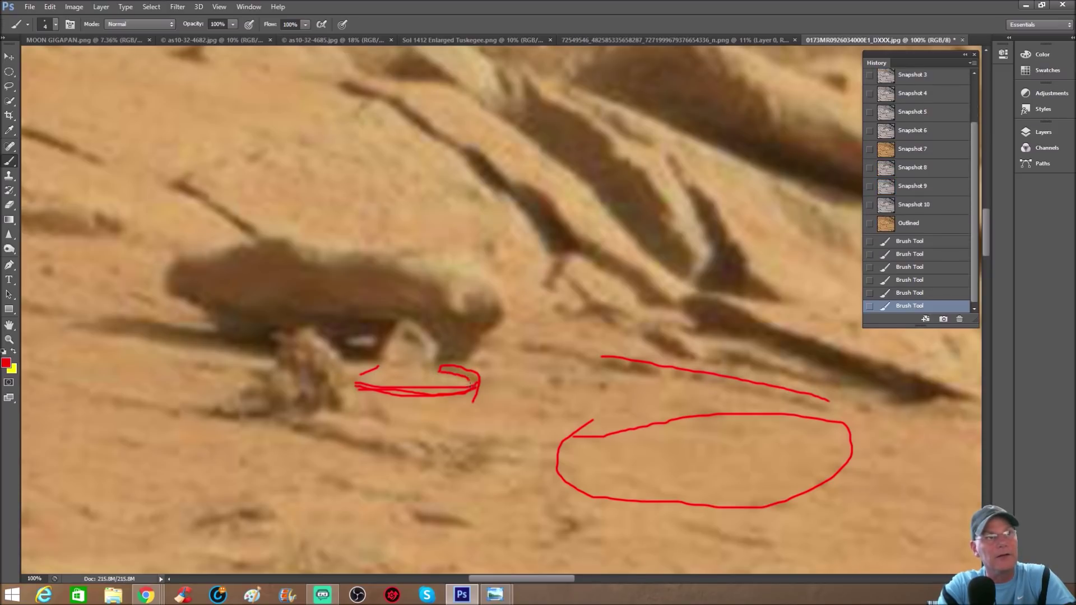
drag(470, 383, 475, 379)
mouse_move(549, 378)
mouse_down()
mouse_move(480, 378)
mouse_move(532, 367)
mouse_up()
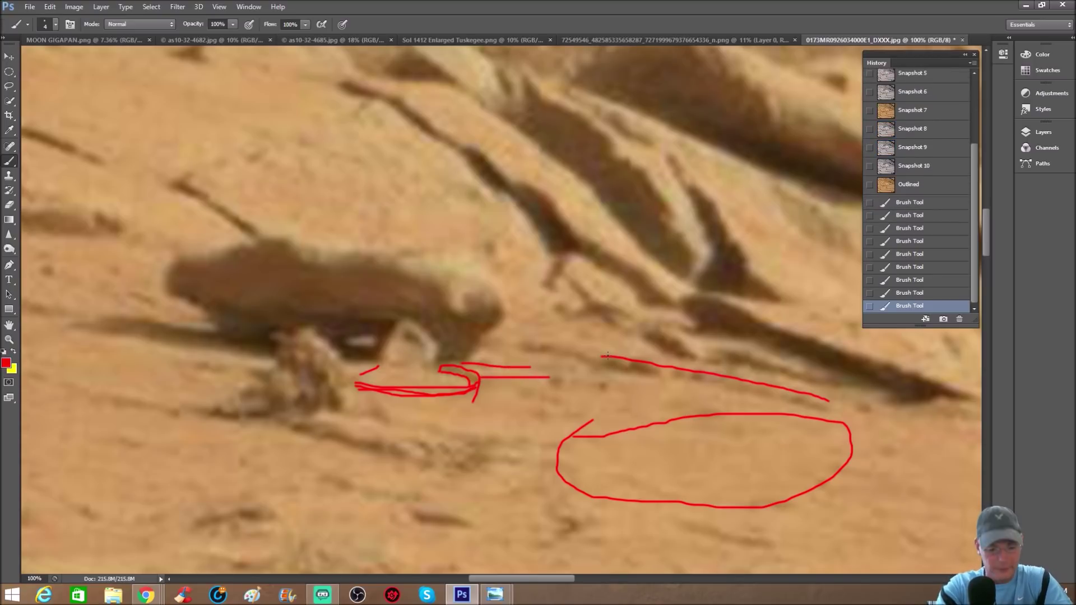
Point a red arrow into the circled bare ground and compare the same area in Snapshot 6.
key(ctrl+minus)
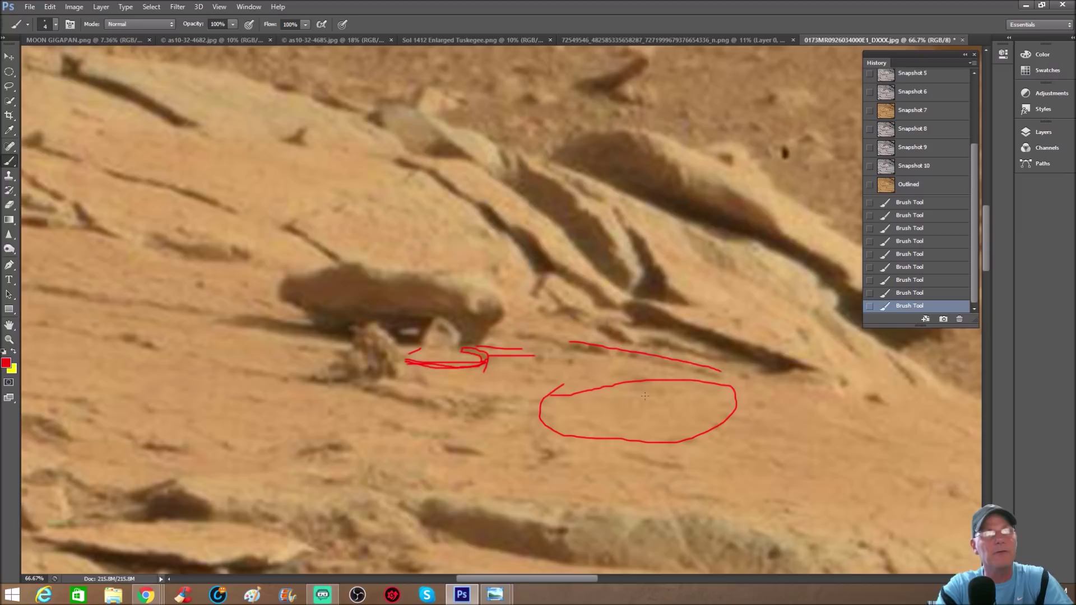
mouse_move(847, 452)
mouse_down()
mouse_move(646, 414)
mouse_move(672, 413)
mouse_up()
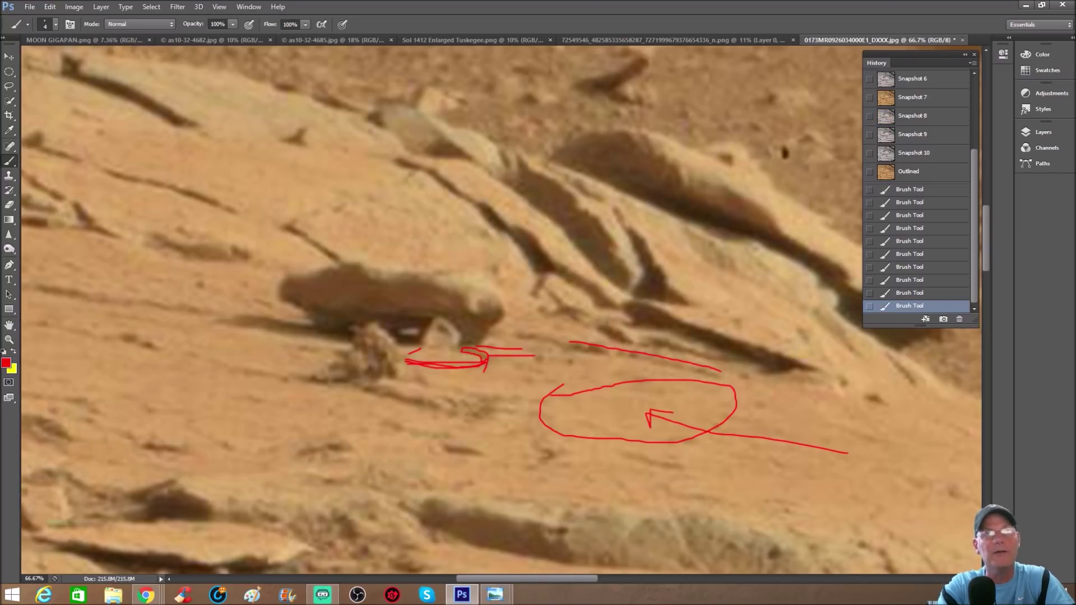
click(950, 79)
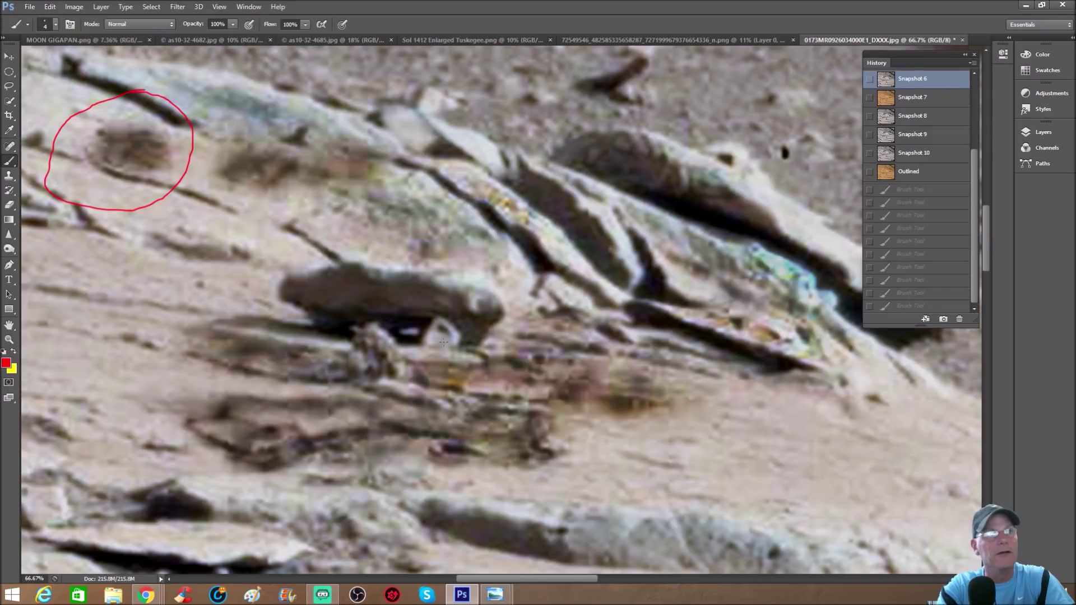
Draw a sweeping red curve around the long rock on the ridge in Snapshot 6.
key(ctrl+minus)
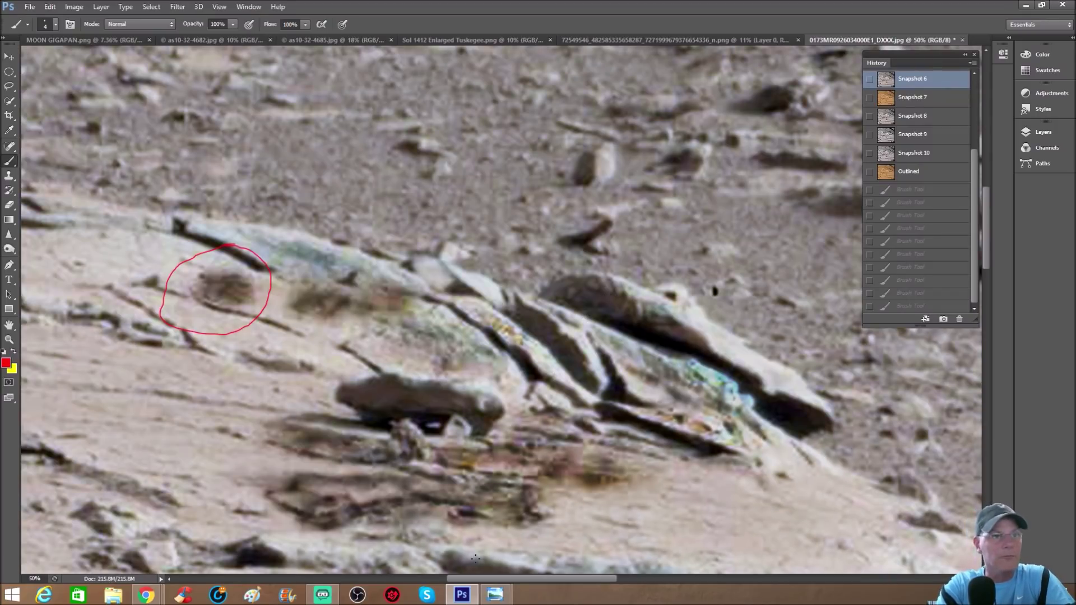
drag(503, 579, 535, 580)
mouse_move(364, 278)
mouse_down()
mouse_move(447, 247)
mouse_move(577, 287)
mouse_move(658, 368)
mouse_move(664, 450)
mouse_move(614, 416)
mouse_up()
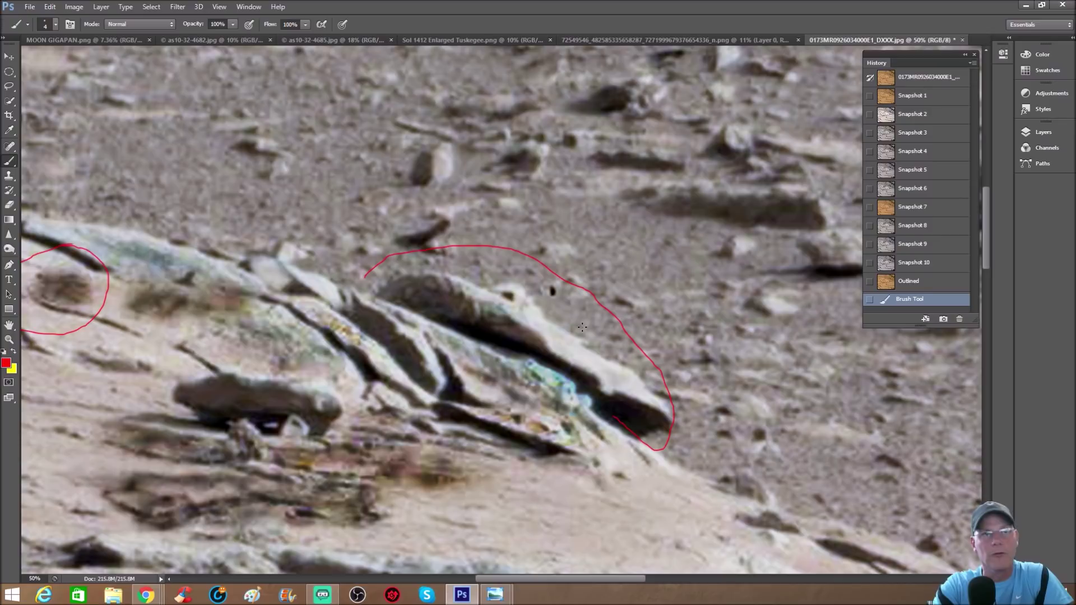
key(ctrl+plus)
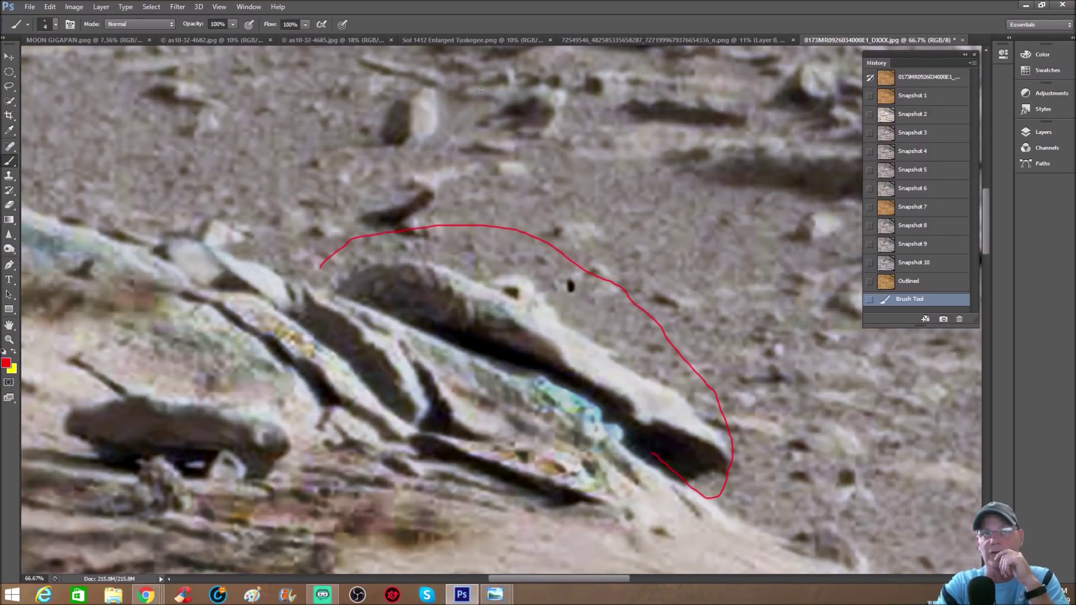
Mark the long rock's bump, upper edge and shadowed underside with red lines and arrows, and compare them with the Outlined snapshot.
mouse_move(594, 206)
mouse_down()
mouse_move(526, 257)
mouse_move(523, 240)
mouse_move(521, 263)
mouse_move(546, 254)
mouse_move(504, 276)
mouse_move(514, 295)
mouse_up()
mouse_move(336, 286)
mouse_down()
mouse_move(355, 272)
mouse_move(419, 265)
mouse_move(526, 315)
mouse_up()
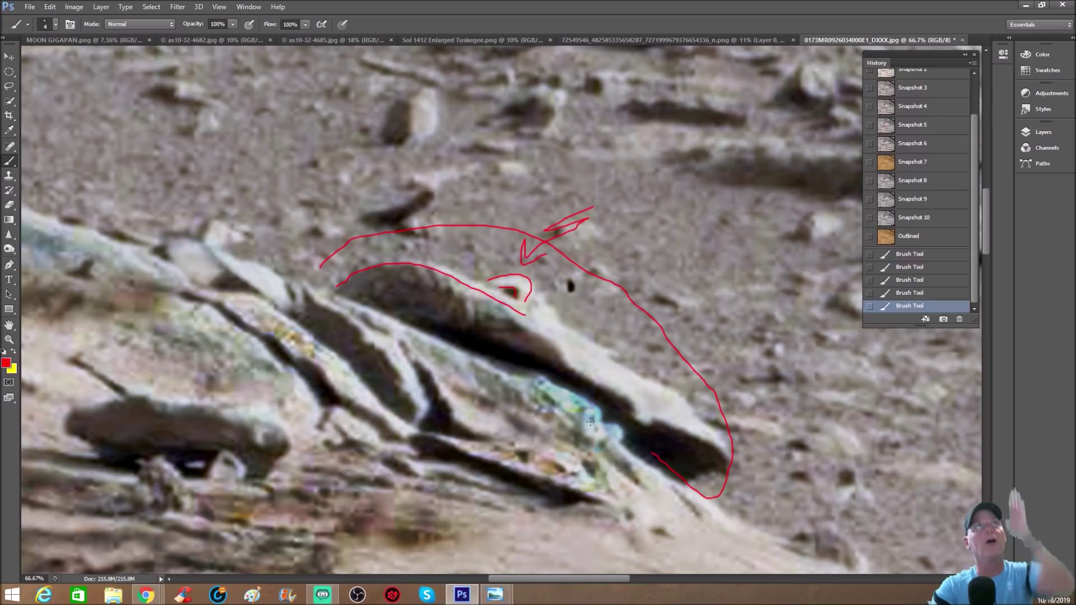
mouse_move(517, 401)
mouse_down()
mouse_move(510, 353)
mouse_move(498, 364)
mouse_up()
mouse_move(640, 432)
mouse_down()
mouse_move(645, 463)
mouse_move(652, 443)
mouse_up()
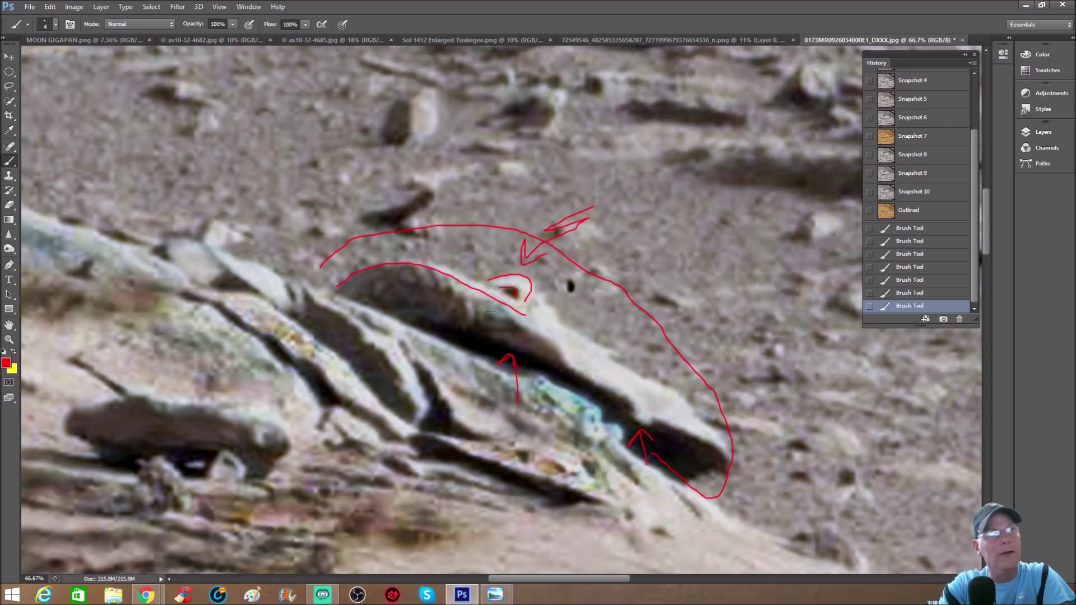
click(924, 211)
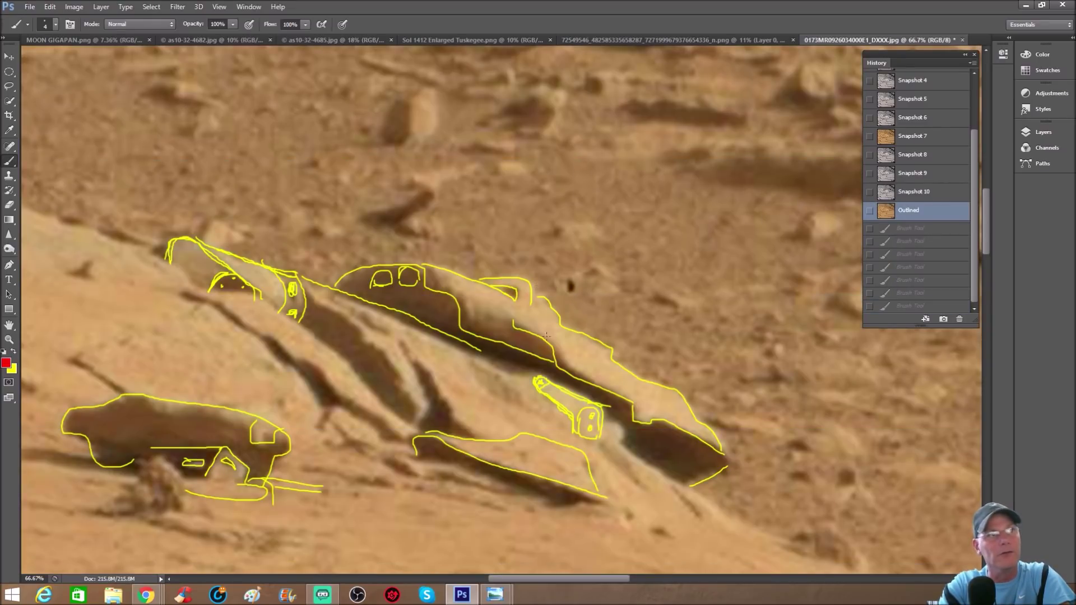
Mark the long rock in the Outlined version with red lines, and point red arrows at its two window shapes and the raised bump.
drag(571, 349, 589, 363)
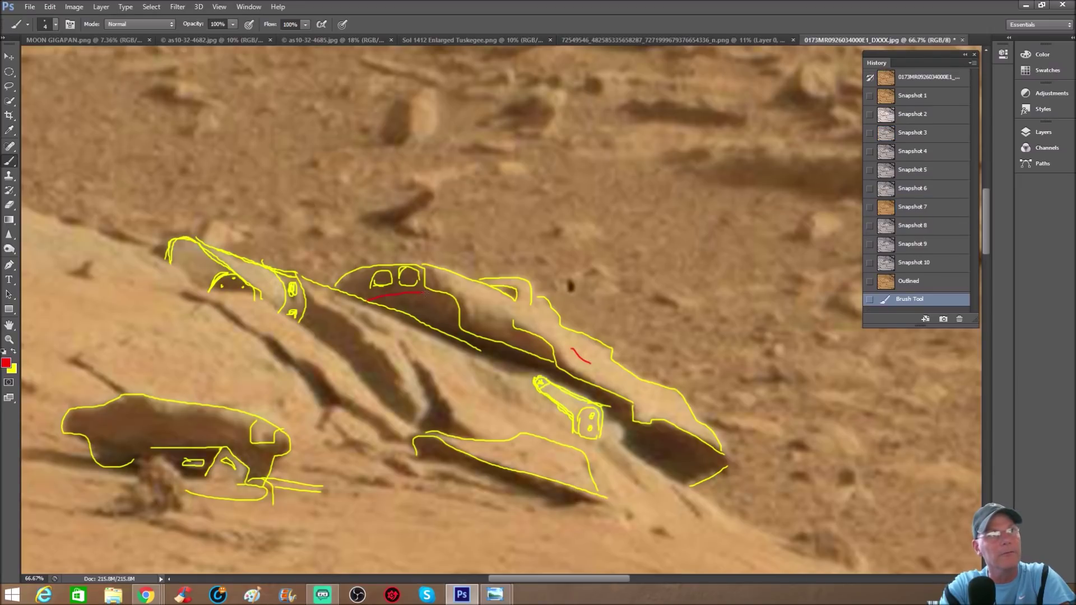
drag(425, 292, 426, 292)
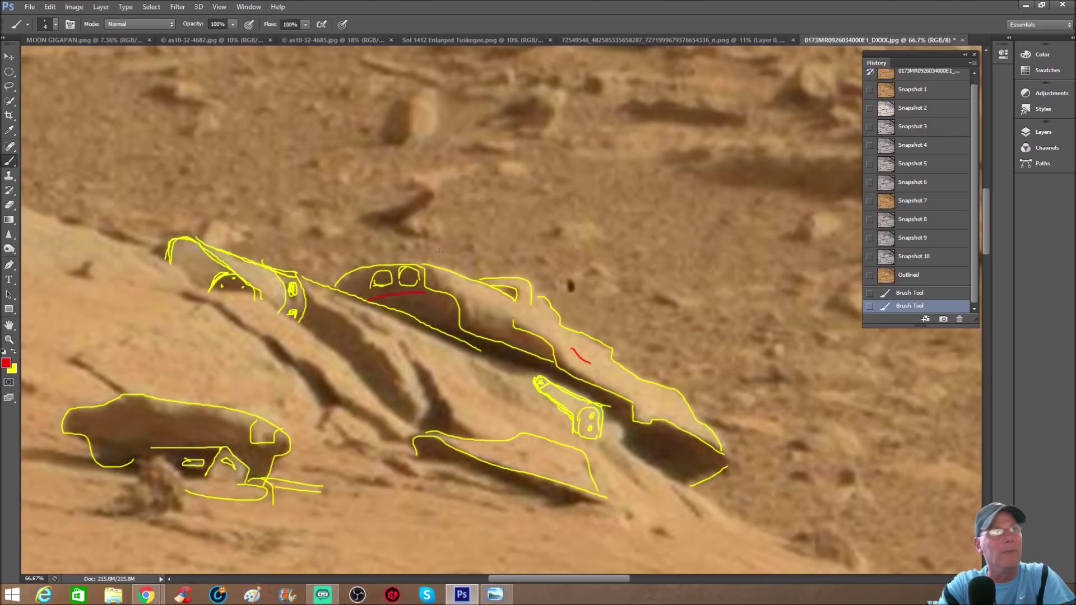
mouse_move(423, 235)
mouse_down()
mouse_move(405, 252)
mouse_move(427, 247)
mouse_move(376, 238)
mouse_move(383, 252)
mouse_up()
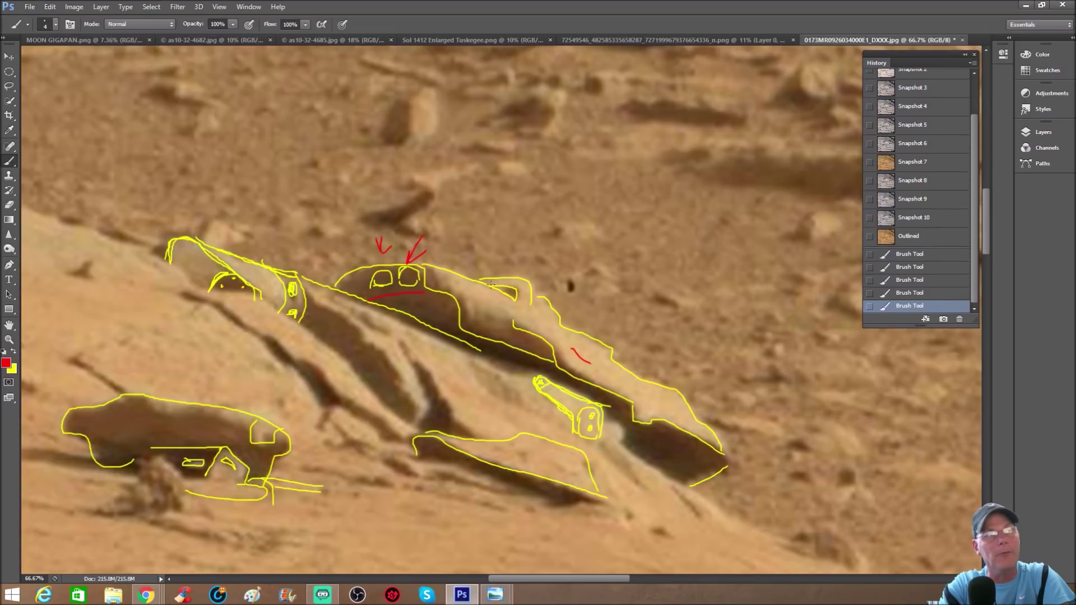
mouse_move(451, 224)
mouse_down()
mouse_move(482, 277)
mouse_move(461, 268)
mouse_move(494, 283)
mouse_move(493, 267)
mouse_up()
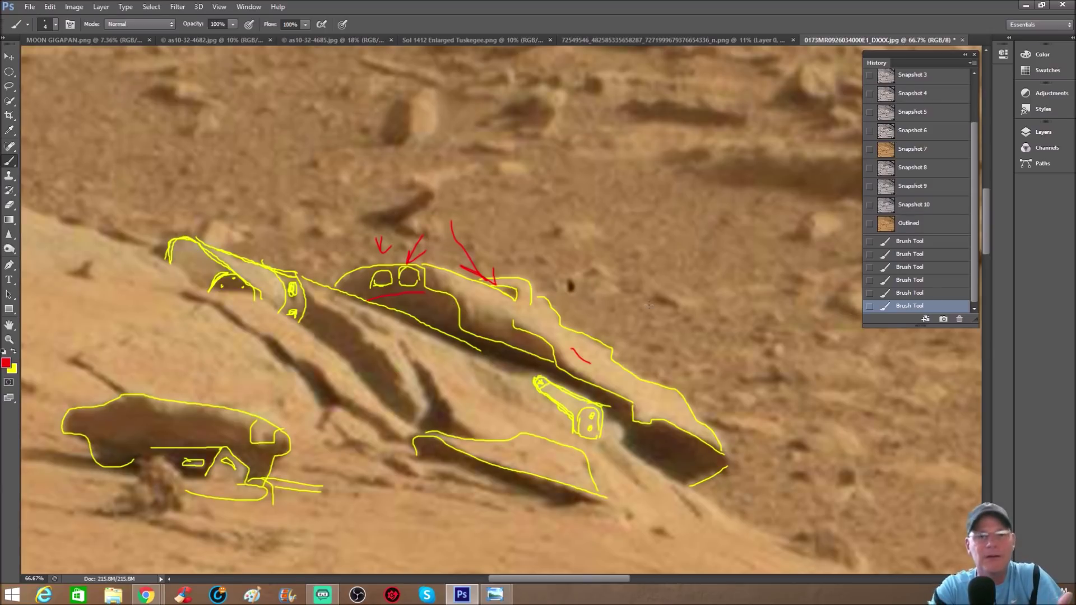
Switch to a grey snapshot and sketch the window, vertical ribs and curved panel on the long rock in red.
key(F2)
mouse_move(385, 258)
mouse_down()
mouse_move(370, 265)
mouse_move(401, 251)
mouse_up()
click(874, 256)
mouse_move(415, 265)
mouse_down()
mouse_move(402, 243)
mouse_move(401, 263)
mouse_move(486, 282)
mouse_up()
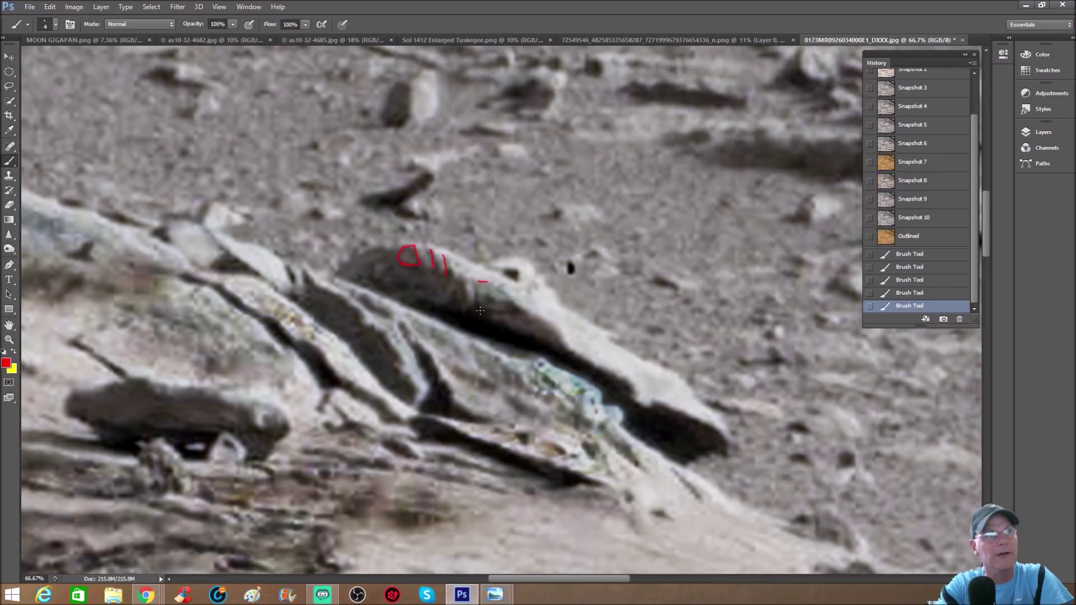
mouse_move(527, 312)
mouse_down()
mouse_move(529, 297)
mouse_move(495, 284)
mouse_up()
scroll(681, 365, down, 1)
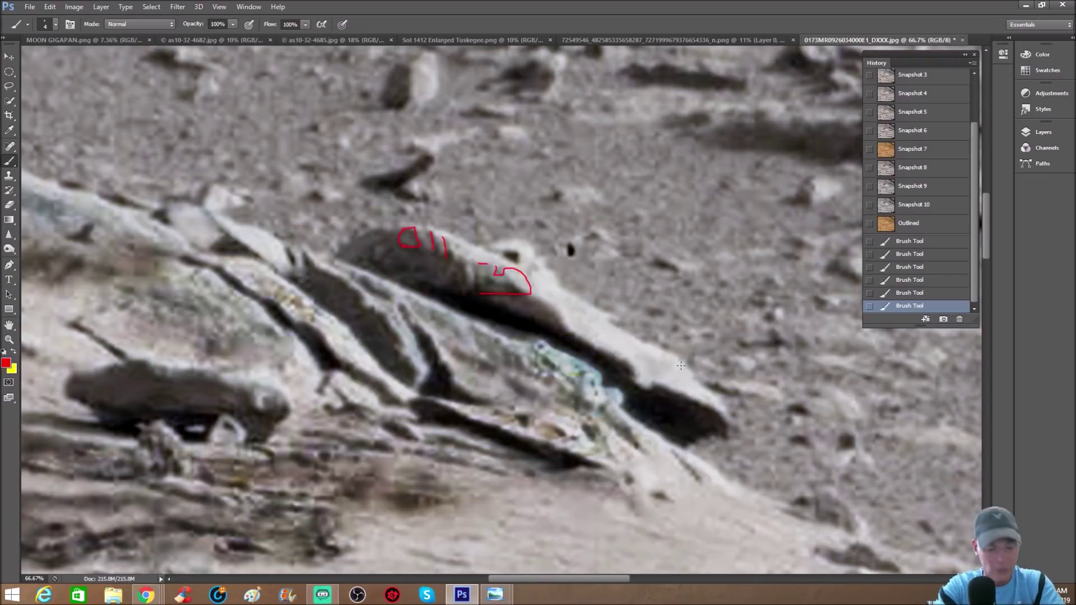
Circle the bluish patch below the long rock in red, then point an arrow at its rounded end and trace its lower edge.
mouse_move(543, 331)
mouse_down()
mouse_move(527, 378)
mouse_move(619, 435)
mouse_move(642, 405)
mouse_move(628, 367)
mouse_move(552, 322)
mouse_up()
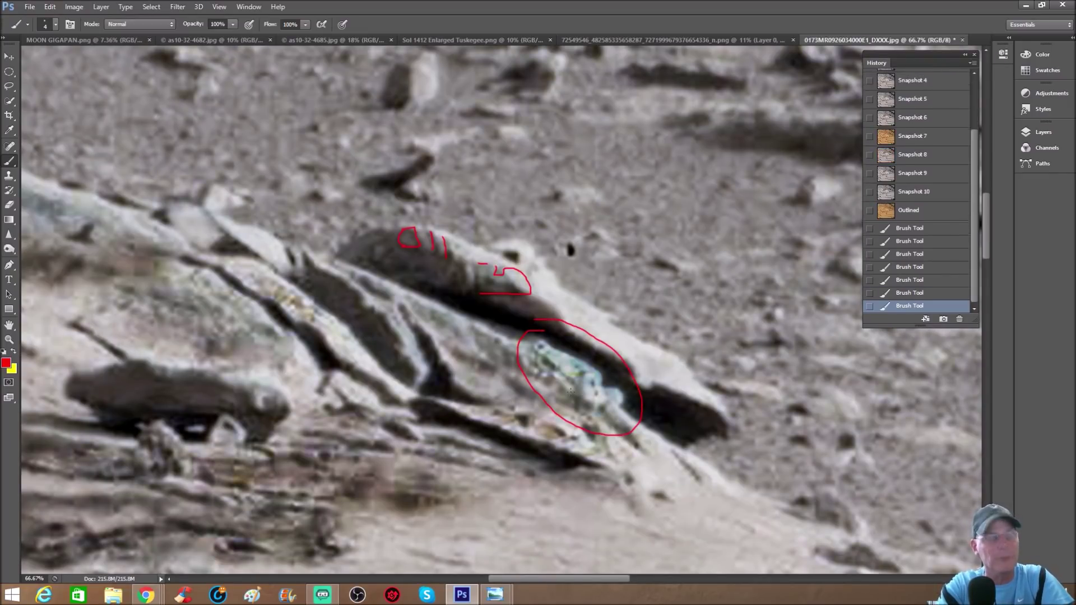
key(ctrl+plus)
mouse_move(558, 452)
mouse_down()
mouse_move(566, 407)
mouse_move(576, 414)
mouse_up()
mouse_move(556, 377)
mouse_down()
mouse_move(587, 397)
mouse_move(565, 387)
mouse_move(574, 396)
mouse_up()
mouse_move(560, 357)
mouse_down()
mouse_move(552, 377)
mouse_move(599, 413)
mouse_move(611, 440)
mouse_up()
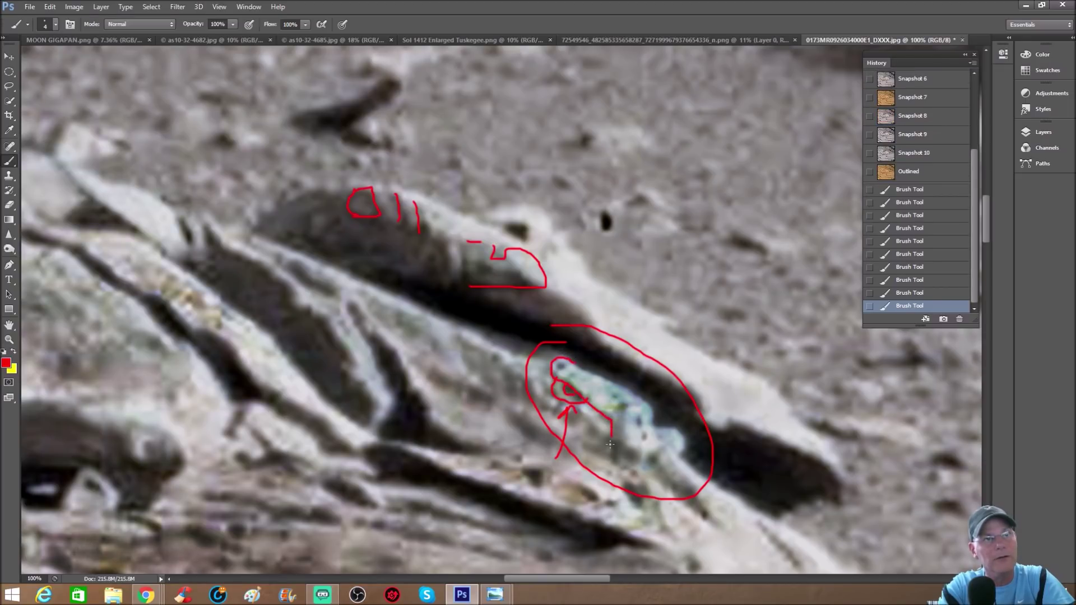
Outline the bluish object's upper edge and arched end in red, and add dots and short strokes for its details.
mouse_move(566, 361)
mouse_down()
mouse_move(649, 398)
mouse_move(652, 424)
mouse_move(623, 428)
mouse_move(629, 405)
mouse_move(647, 410)
mouse_move(659, 448)
mouse_up()
click(642, 436)
click(640, 419)
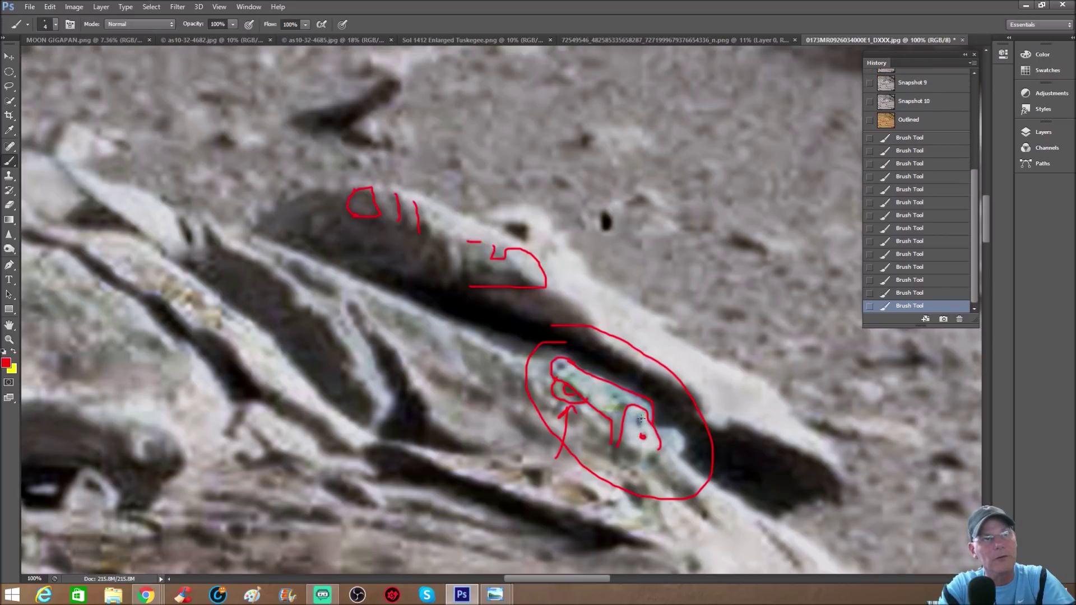
click(617, 443)
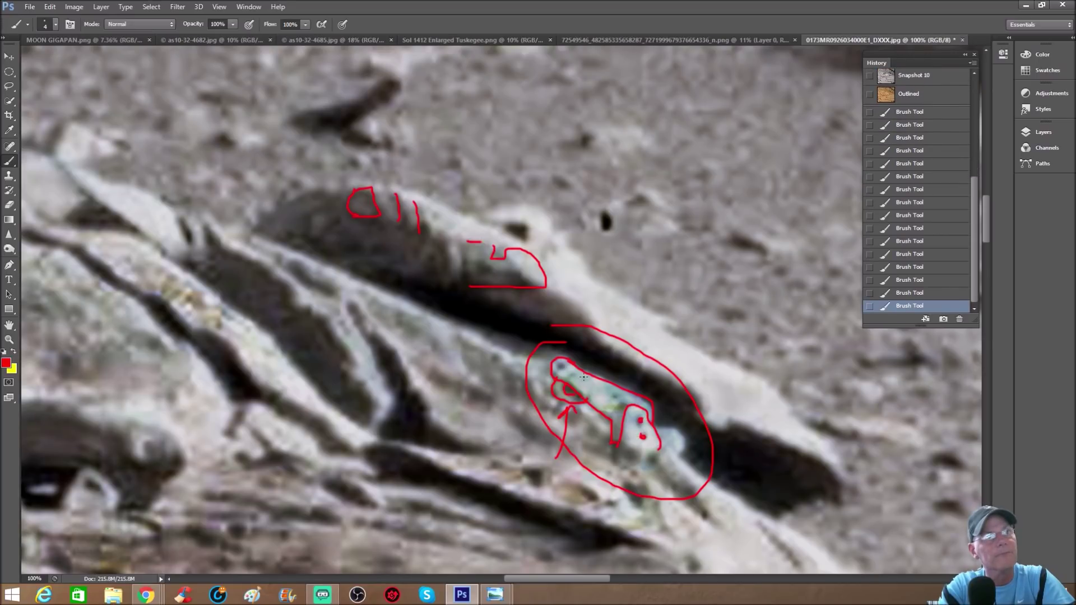
click(579, 369)
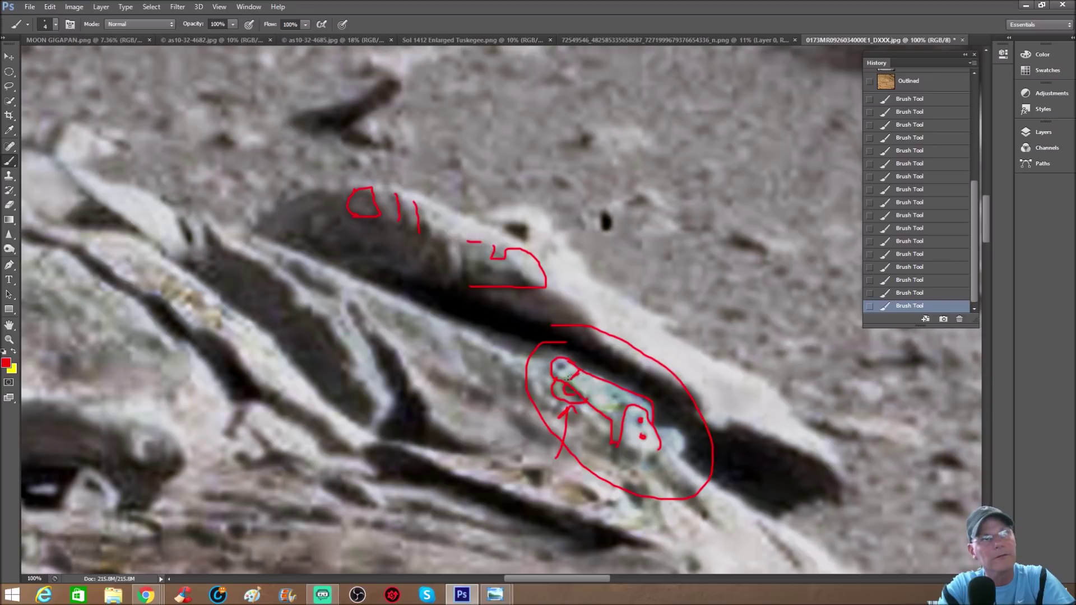
drag(568, 377, 576, 371)
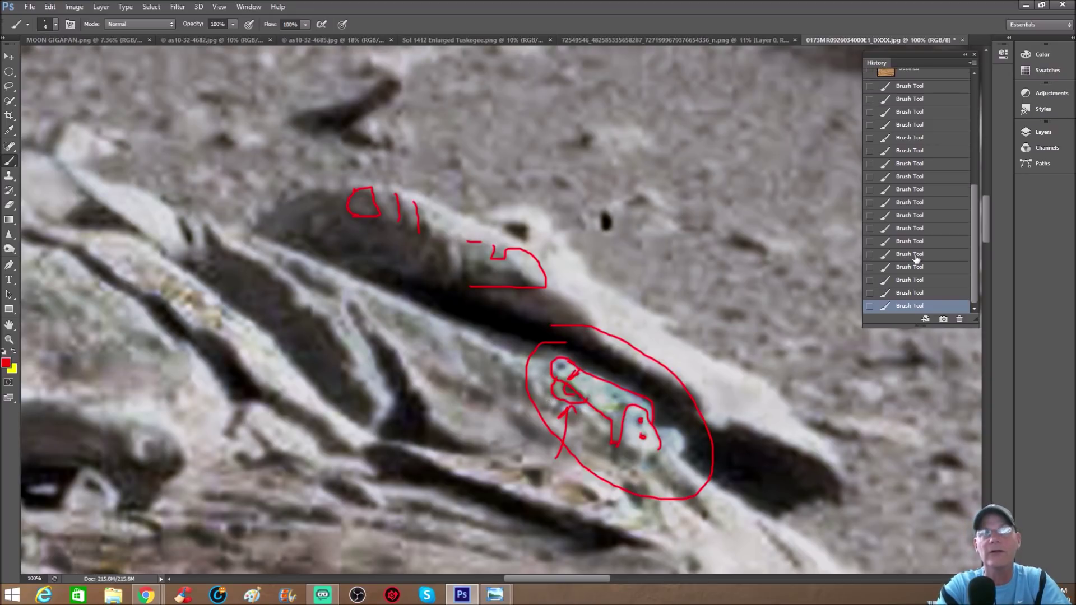
Return to Snapshot 10 and circle the bluish patch and the dark smudge on the slope in red.
scroll(916, 258, up, 5)
click(927, 221)
click(927, 221)
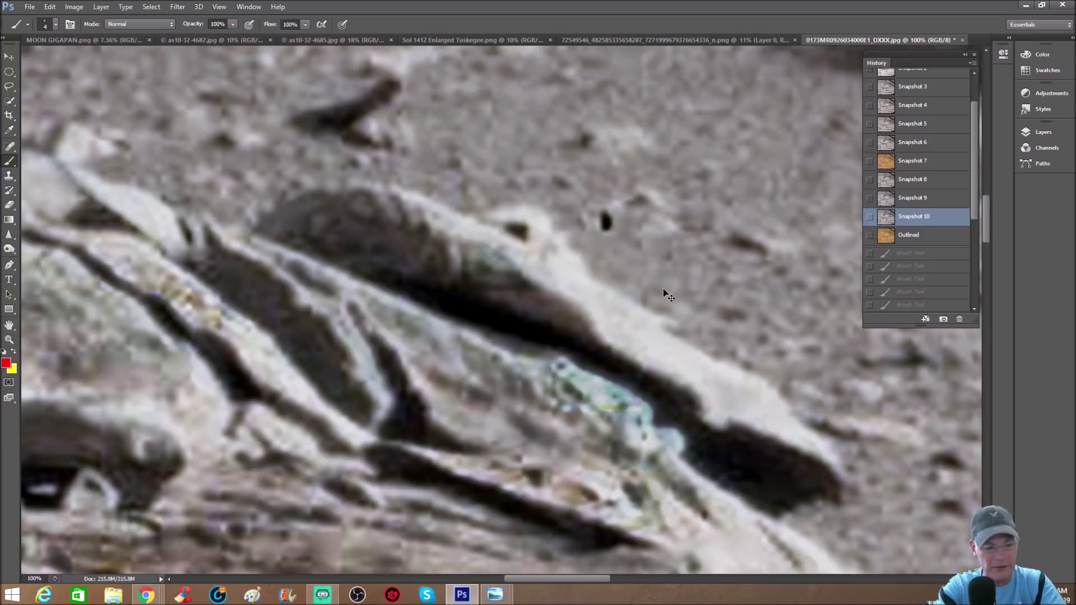
key(ctrl+minus)
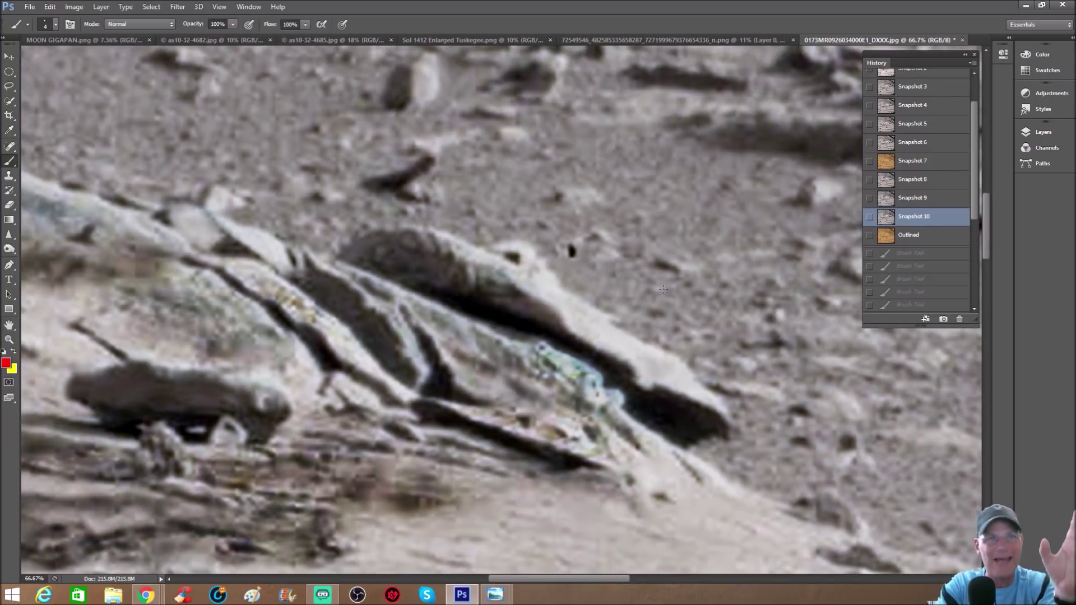
scroll(504, 303, left, 5)
mouse_move(777, 324)
mouse_down()
mouse_move(745, 420)
mouse_move(829, 329)
mouse_move(784, 319)
mouse_up()
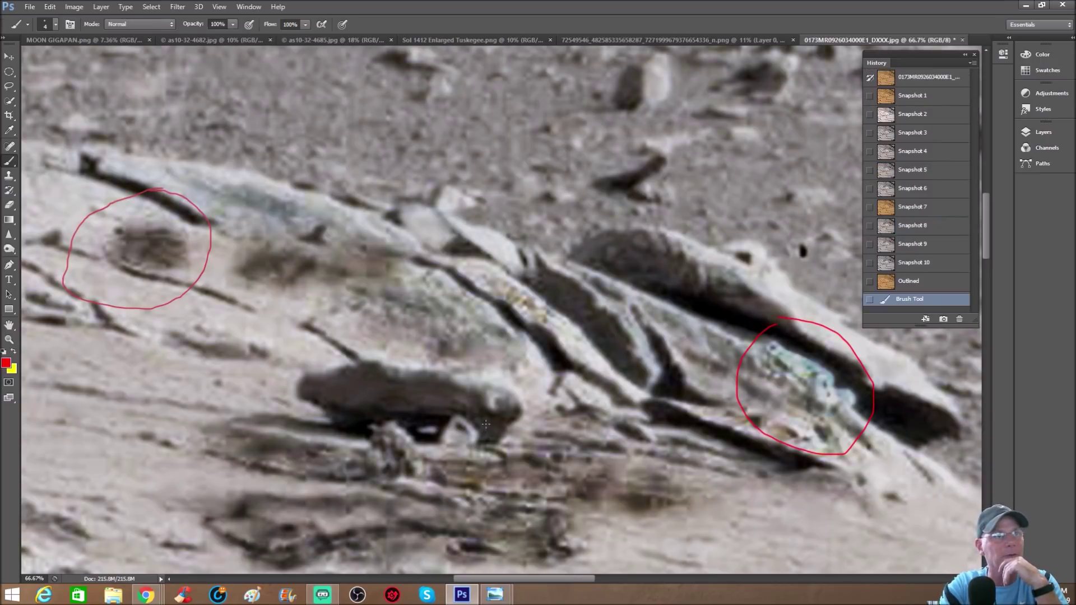
Circle the shapes beneath the oblong boulder and draw a red curve around the boulder's top and sides.
mouse_move(396, 395)
mouse_down()
mouse_move(311, 402)
mouse_move(308, 448)
mouse_move(494, 486)
mouse_move(493, 422)
mouse_move(384, 402)
mouse_up()
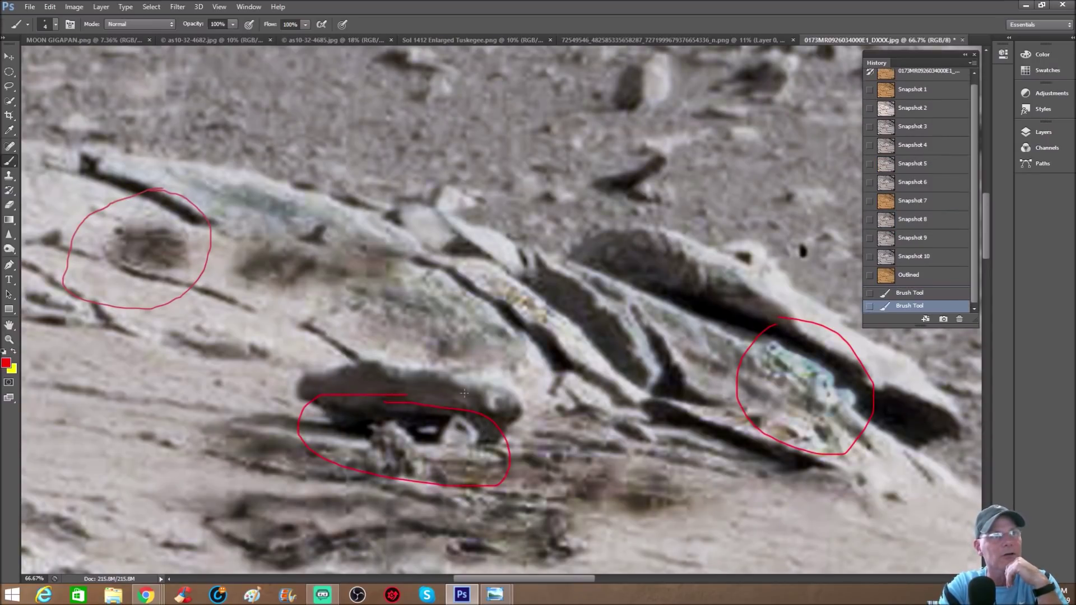
mouse_move(476, 351)
mouse_down()
mouse_move(333, 342)
mouse_move(287, 401)
mouse_up()
mouse_move(465, 350)
mouse_down()
mouse_move(545, 409)
mouse_move(531, 443)
mouse_up()
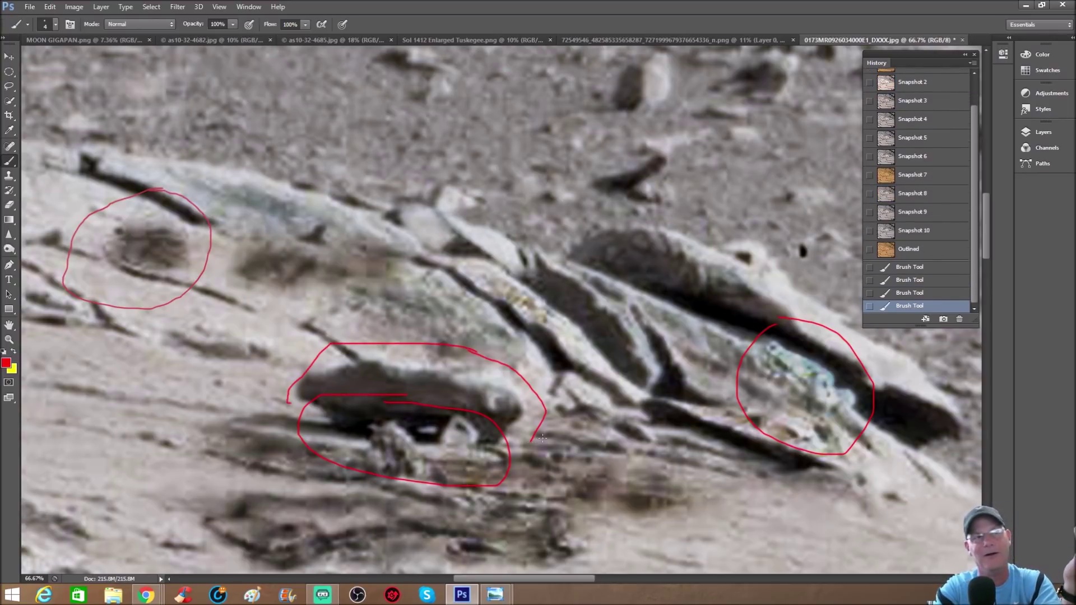
Inspect the dark smudge up close, circle the same spot in Snapshot 1 and compare it with Snapshot 10.
key(ctrl+minus)
scroll(523, 351, left, 5)
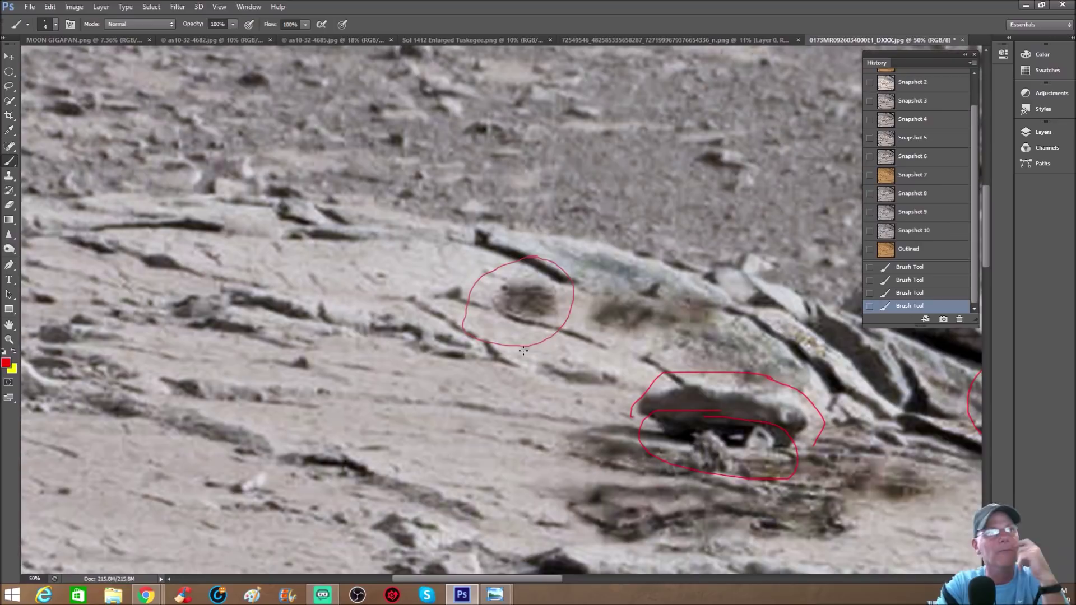
scroll(523, 351, up, 1)
key(ctrl+plus)
key(ctrl+plus)
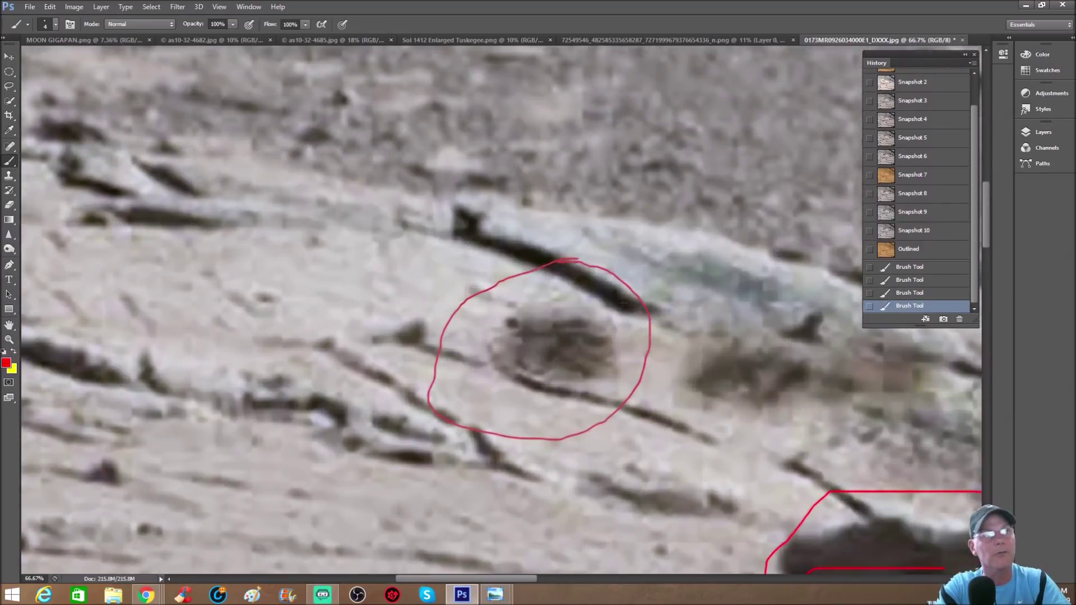
scroll(891, 109, up, 3)
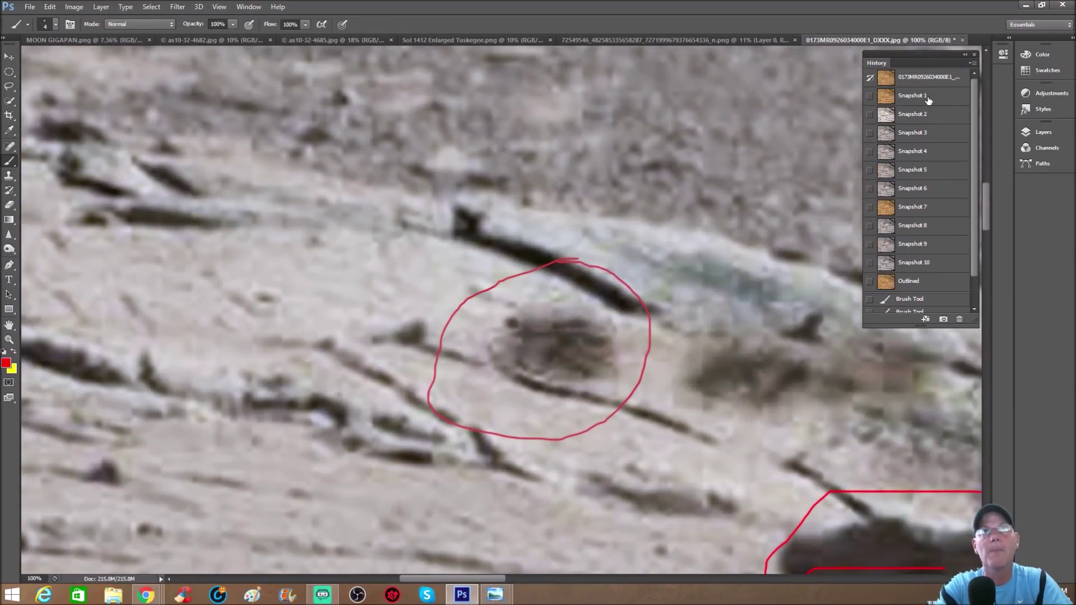
click(925, 97)
mouse_move(530, 275)
mouse_down()
mouse_move(471, 336)
mouse_move(526, 412)
mouse_move(631, 393)
mouse_move(656, 320)
mouse_move(587, 272)
mouse_move(508, 272)
mouse_up()
click(907, 264)
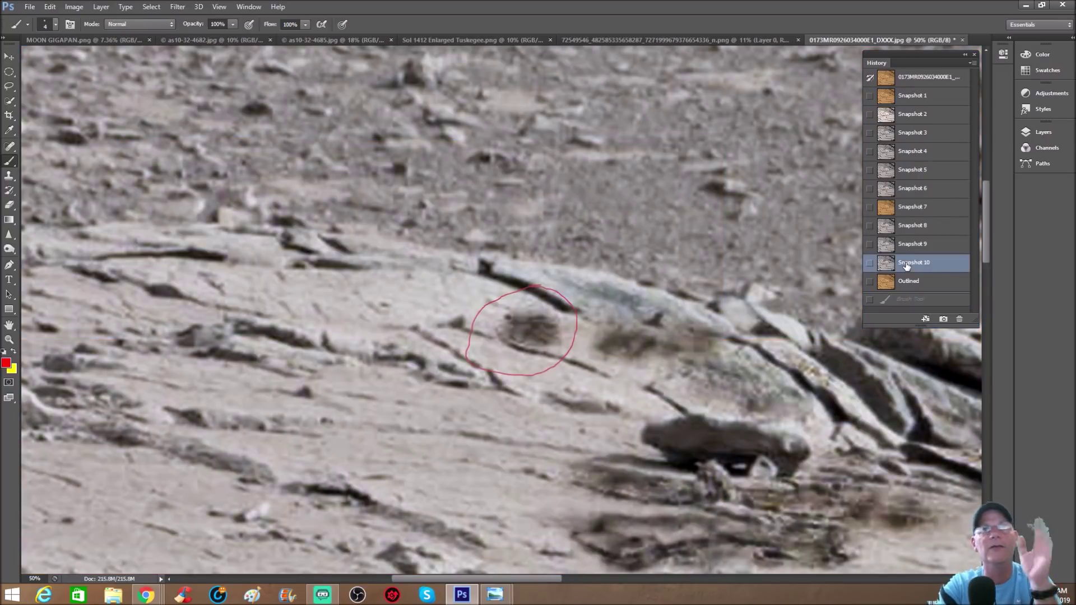
Return to Snapshot 1 and circle the dark overhanging rock and pale stones on the lower slope in red.
click(947, 96)
drag(528, 577, 693, 580)
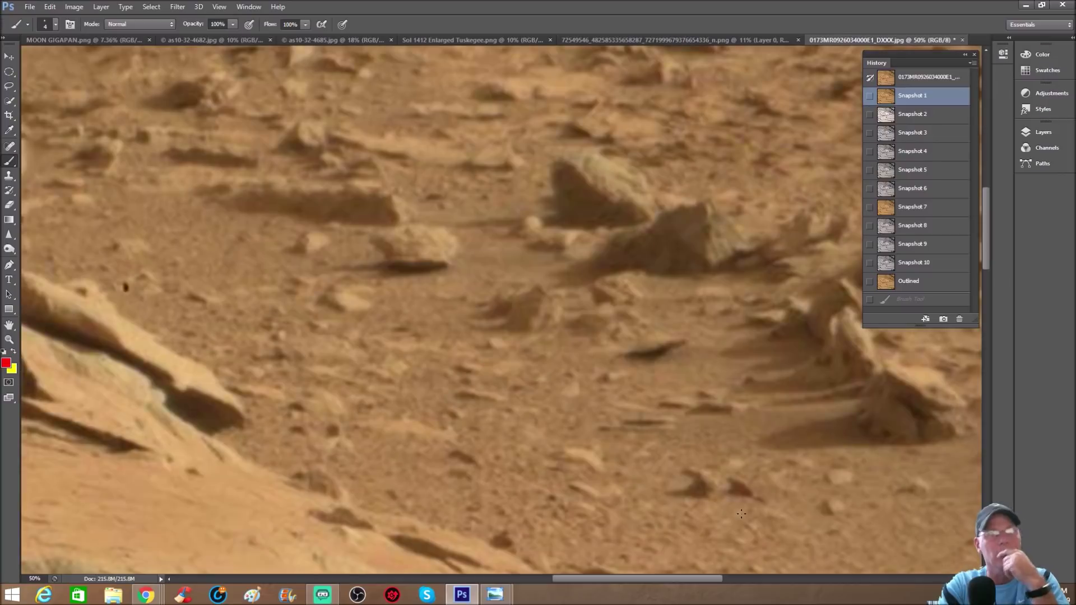
scroll(741, 513, down, 1)
scroll(741, 514, down, 10)
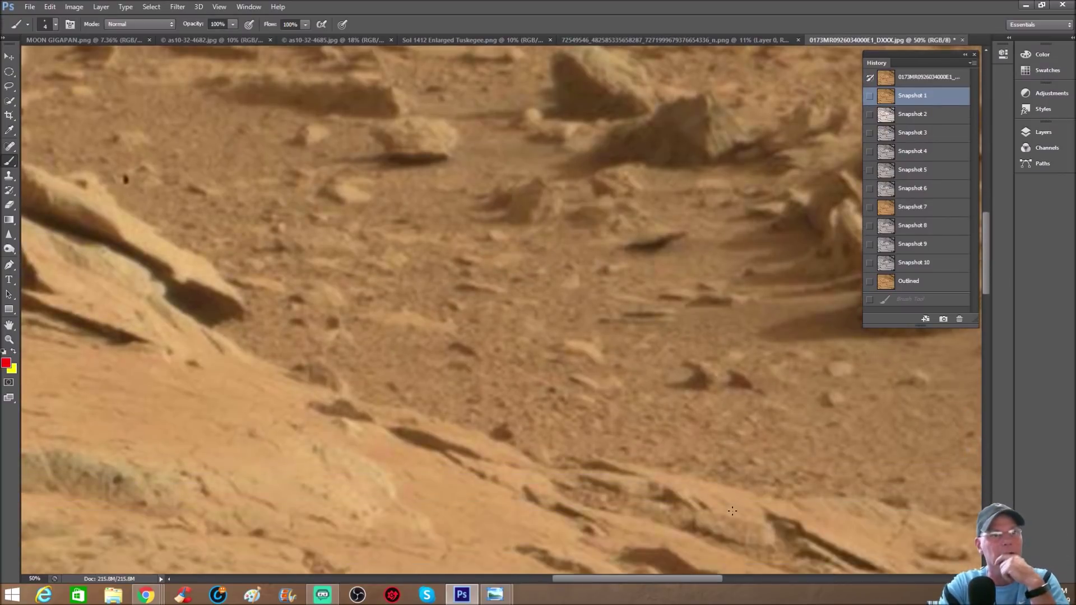
scroll(732, 511, down, 2)
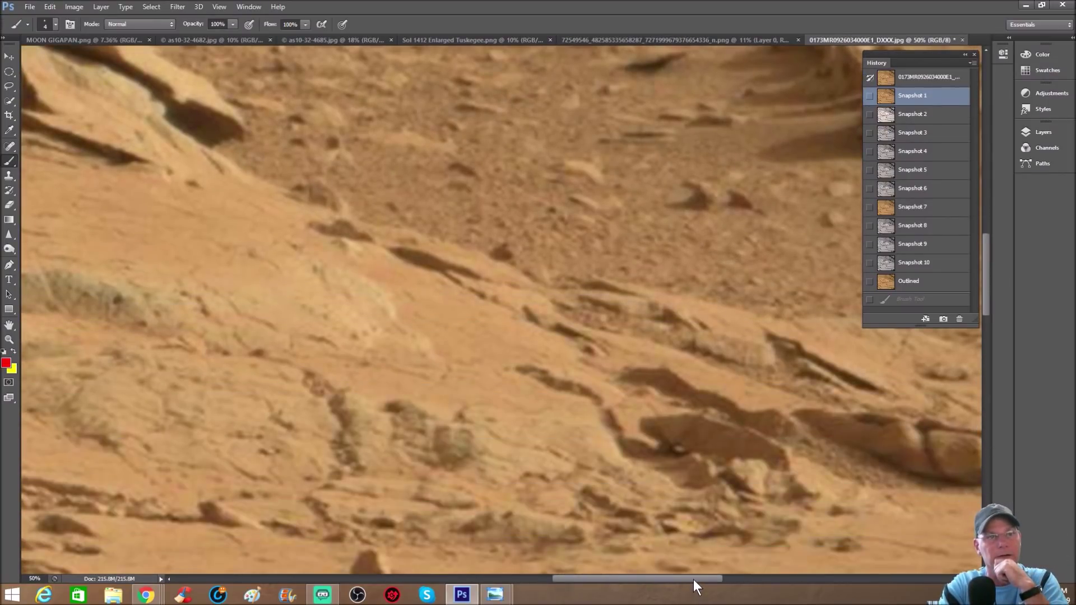
drag(696, 583, 713, 577)
scroll(682, 461, down, 2)
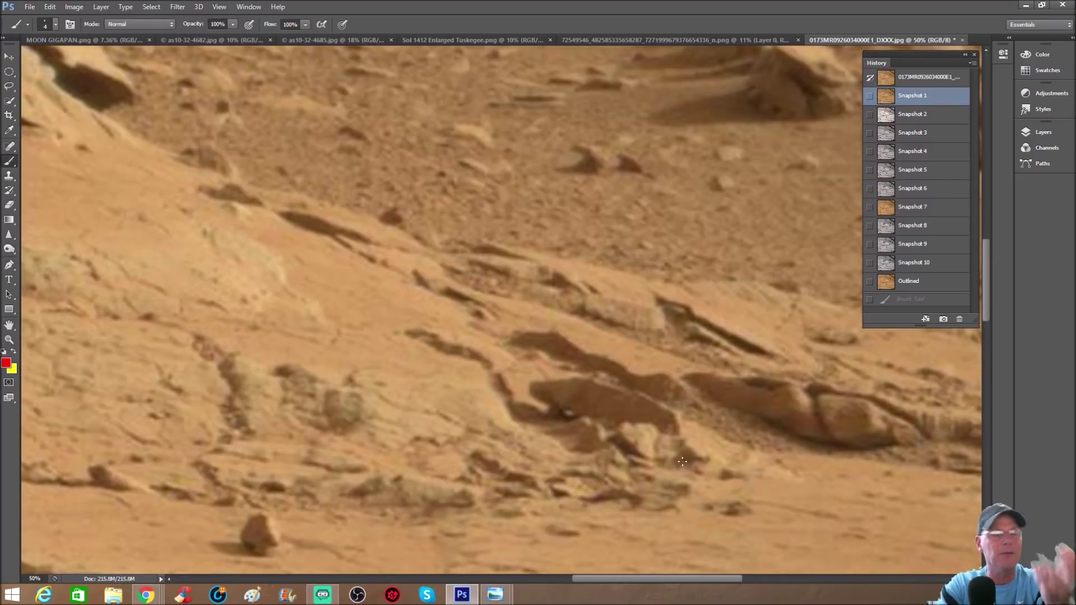
mouse_move(520, 384)
mouse_down()
mouse_move(690, 377)
mouse_move(710, 429)
mouse_move(697, 475)
mouse_move(660, 487)
mouse_move(533, 452)
mouse_move(489, 419)
mouse_move(517, 385)
mouse_up()
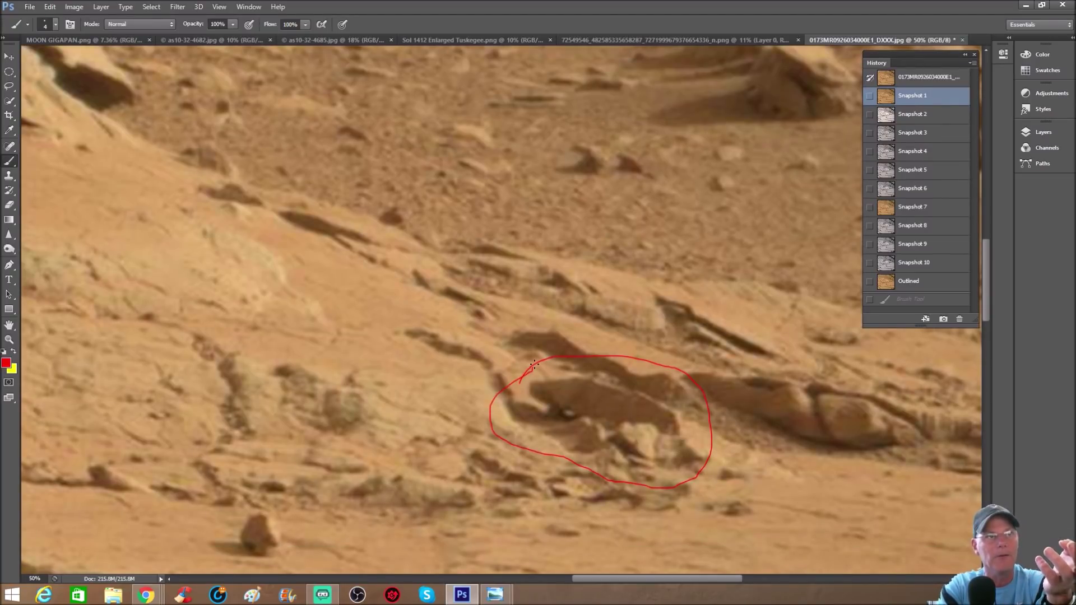
Trace the small dark opening beneath the circled rock with red curves and compare the area in Snapshot 2.
key(ctrl+plus)
key(ctrl+plus)
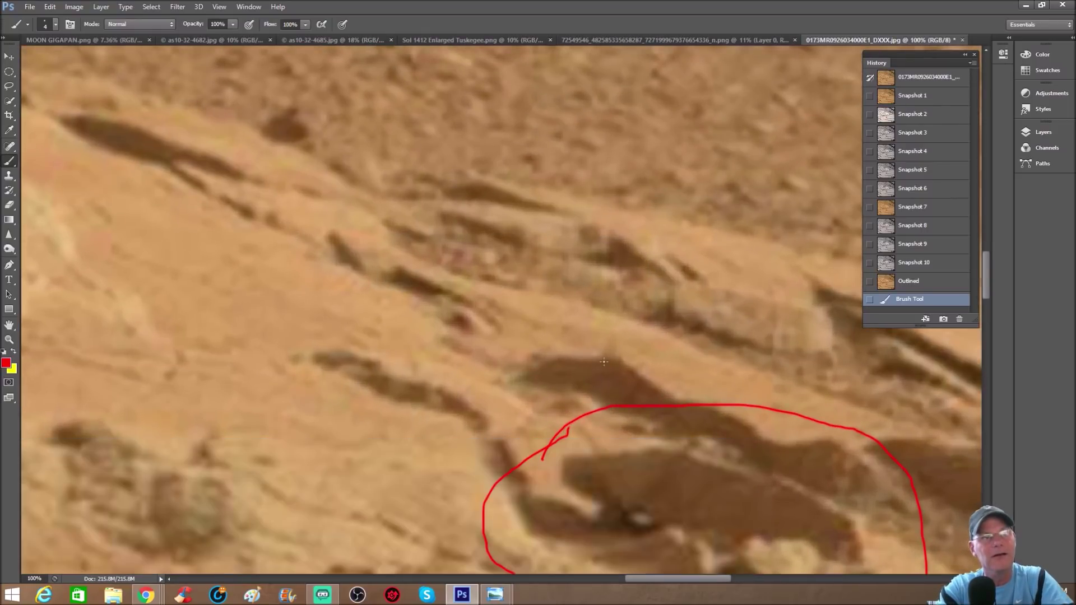
scroll(621, 447, down, 2)
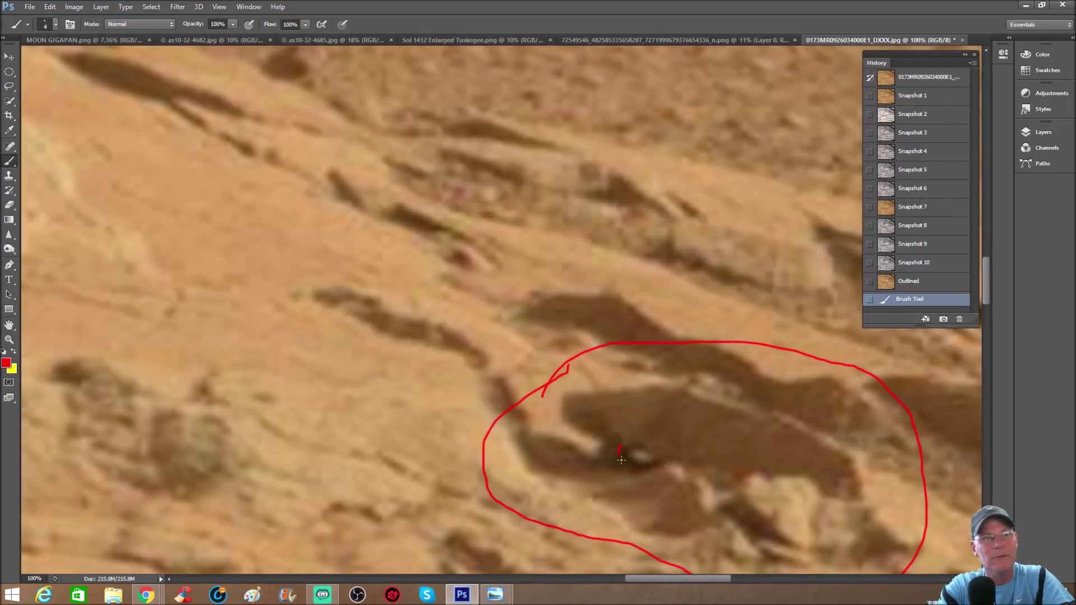
drag(655, 471, 658, 465)
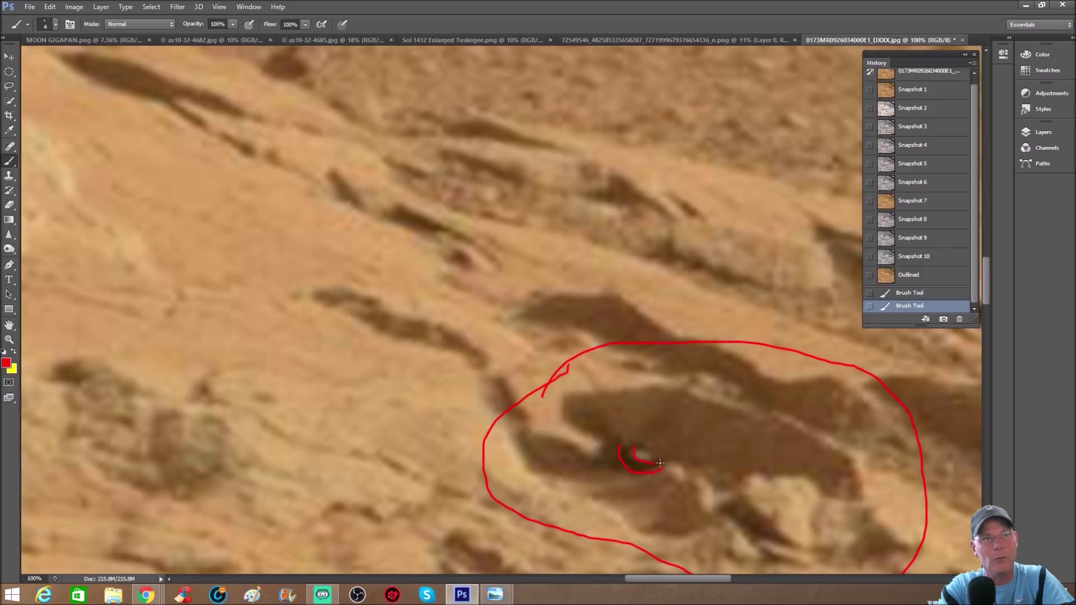
click(930, 104)
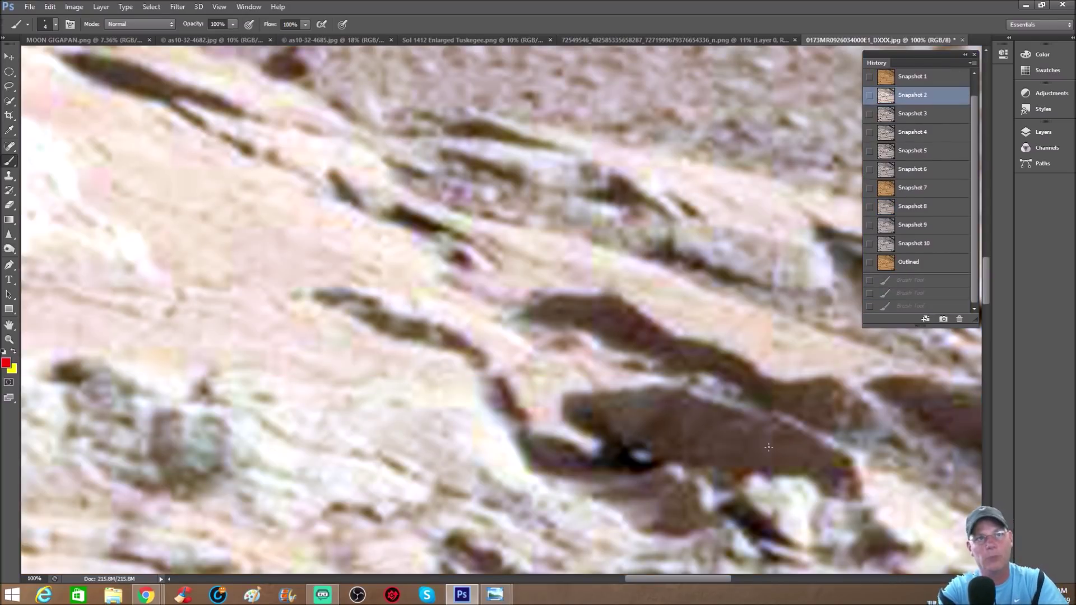
Circle the pale ground beside the overhanging rock in red on Snapshot 2.
key(ctrl+minus)
key(ctrl+minus)
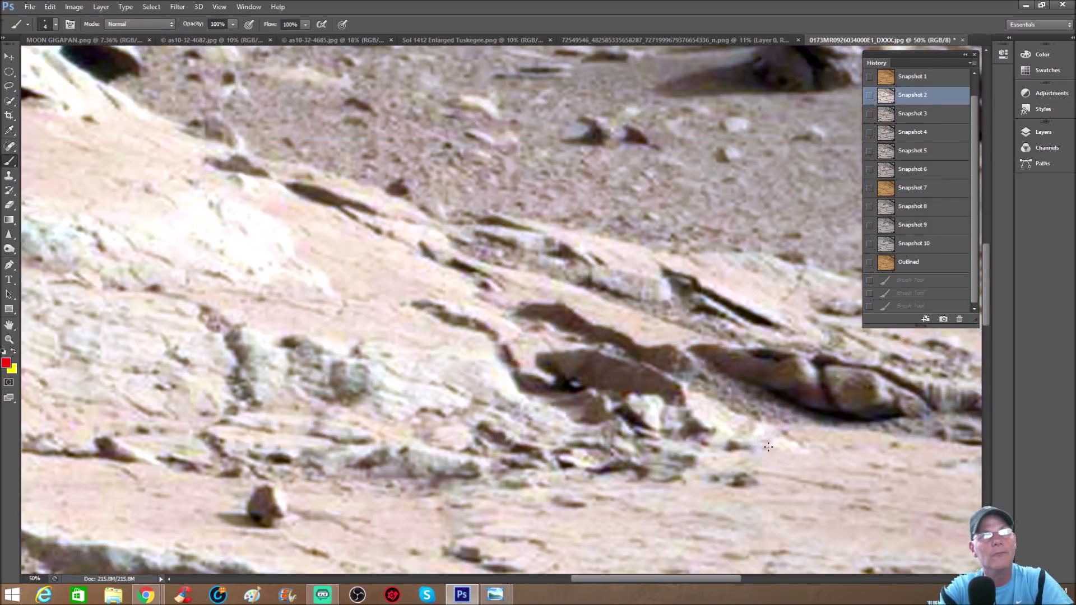
mouse_move(391, 306)
mouse_down()
mouse_move(364, 313)
mouse_move(344, 371)
mouse_move(370, 424)
mouse_move(448, 444)
mouse_move(500, 373)
mouse_move(444, 317)
mouse_move(372, 305)
mouse_up()
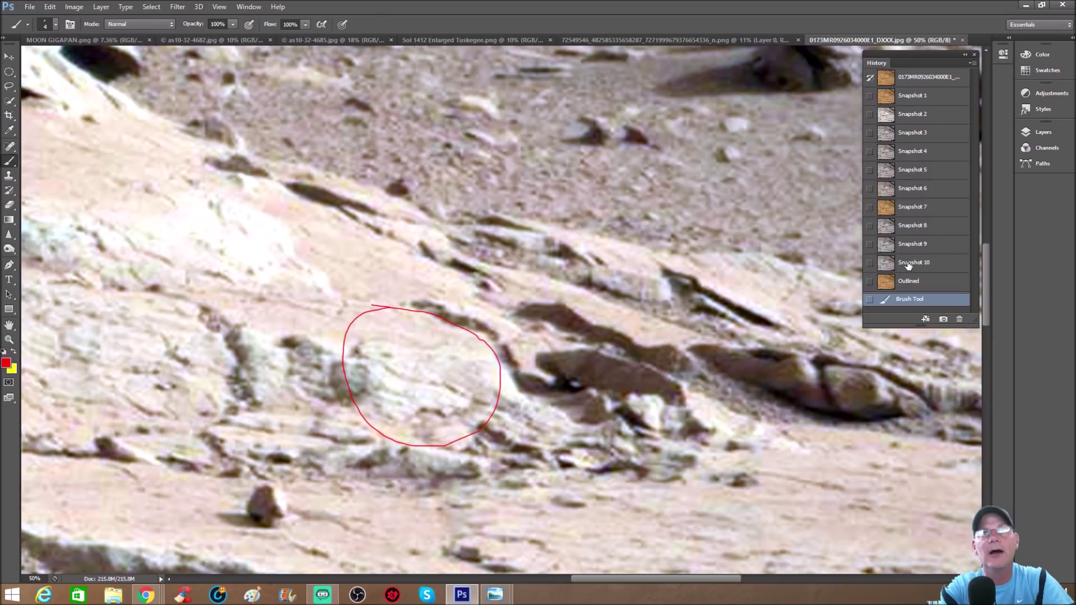
Switch to Snapshot 10 and sketch the elongated, jagged shapes in the same patch of ground with red lines.
click(896, 263)
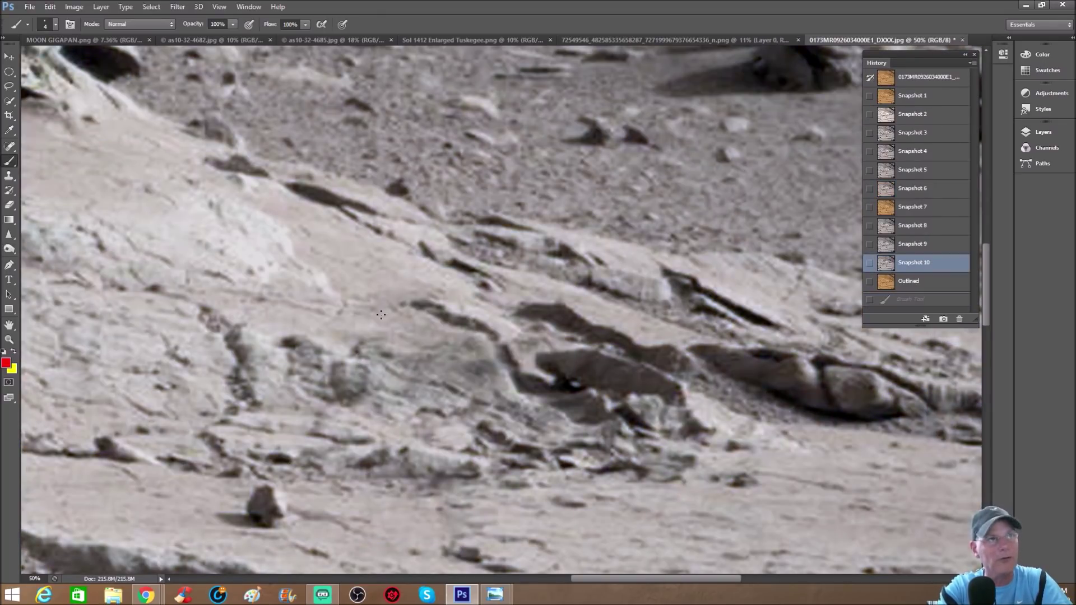
mouse_move(400, 344)
mouse_down()
mouse_move(356, 349)
mouse_move(444, 387)
mouse_move(415, 354)
mouse_move(376, 365)
mouse_move(420, 357)
mouse_move(451, 379)
mouse_move(483, 374)
mouse_up()
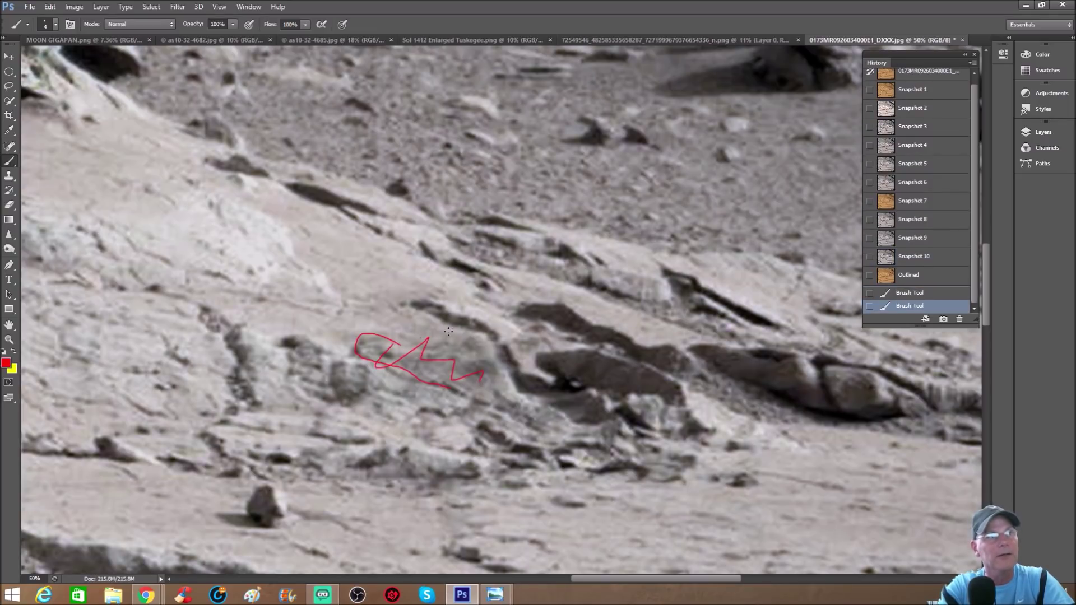
drag(428, 338, 495, 337)
mouse_move(385, 339)
mouse_down()
mouse_move(413, 369)
mouse_move(365, 342)
mouse_move(369, 368)
mouse_move(347, 371)
mouse_move(415, 412)
mouse_move(383, 424)
mouse_move(408, 432)
mouse_move(438, 409)
mouse_move(476, 401)
mouse_up()
mouse_move(403, 377)
mouse_down()
mouse_move(400, 399)
mouse_move(468, 407)
mouse_up()
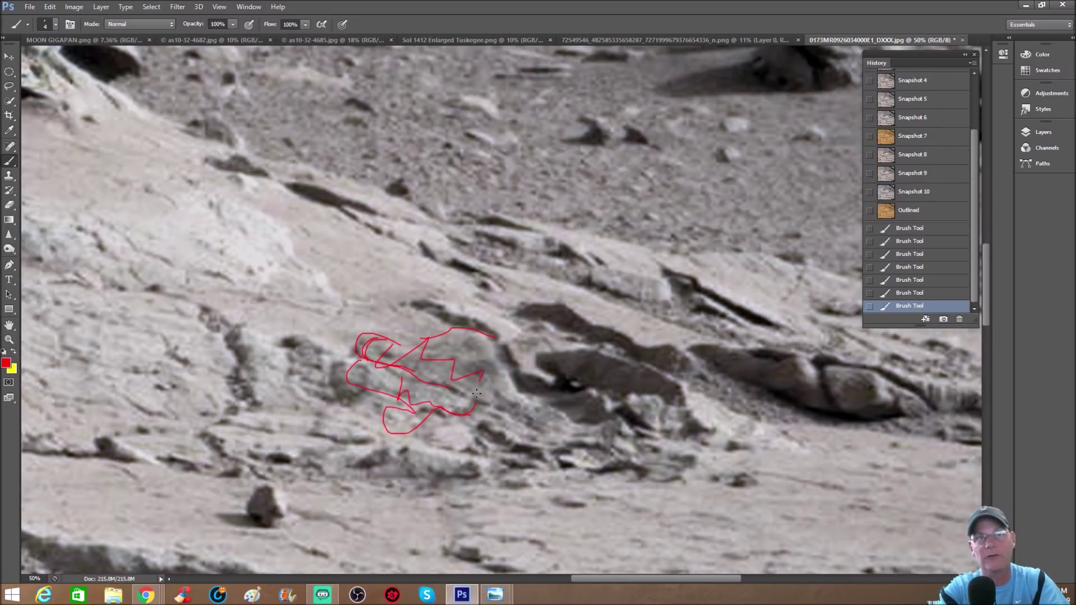
Draw a red arrow pointing at the dark domed rock near the image's far edge, at the upper end of the slope.
key(ctrl+minus)
drag(526, 576, 456, 559)
scroll(360, 196, up, 3)
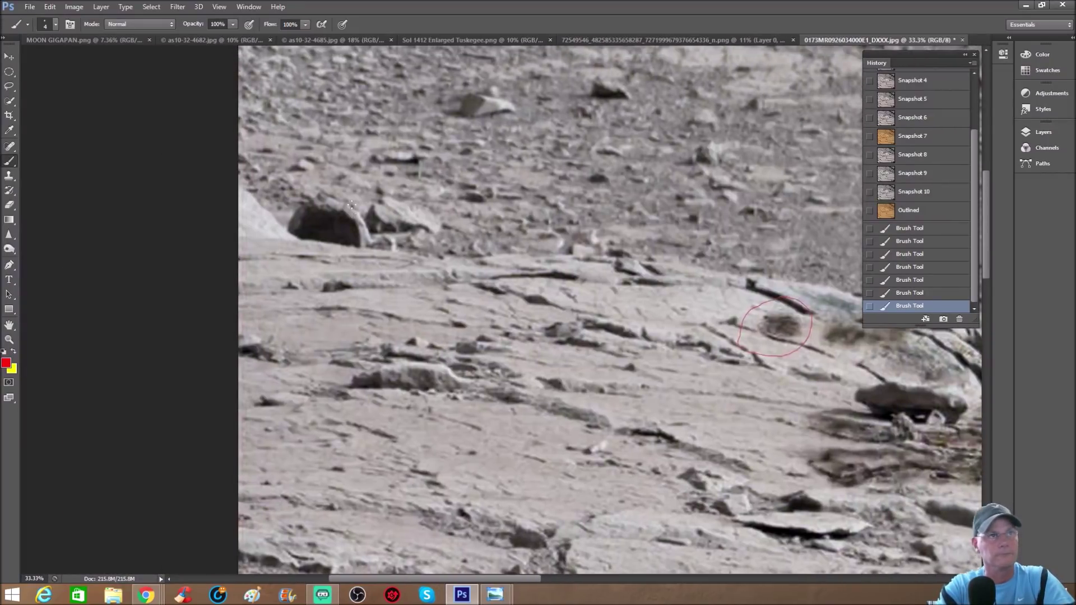
key(ctrl+plus)
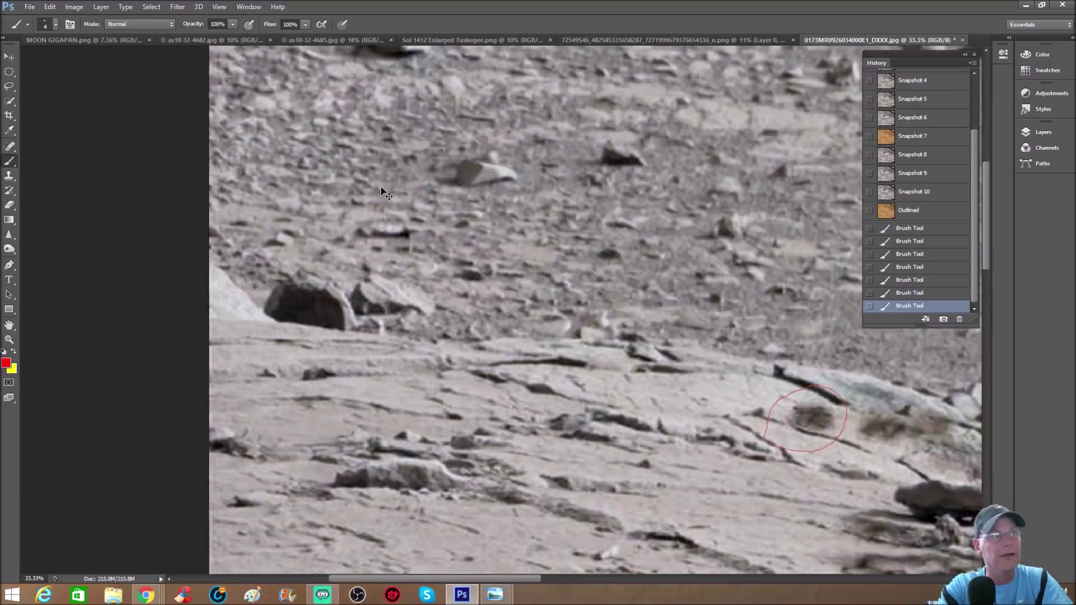
mouse_move(351, 202)
mouse_down()
mouse_move(284, 264)
mouse_move(278, 252)
mouse_move(320, 260)
mouse_up()
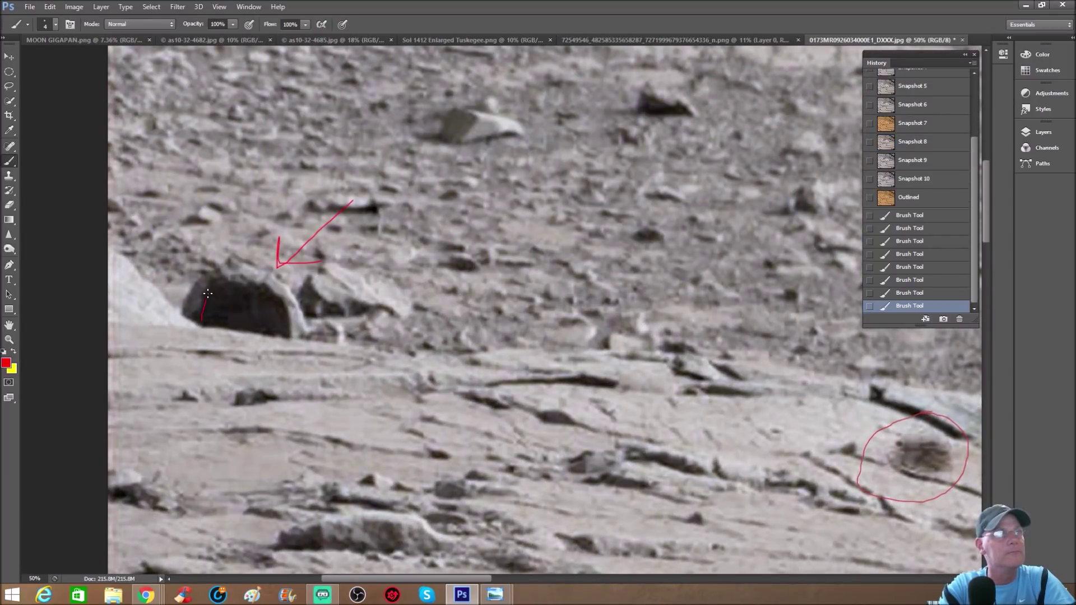
Trace the domed rock's dark opening and its outer contour, including the small bump on top, in red.
drag(276, 303, 288, 336)
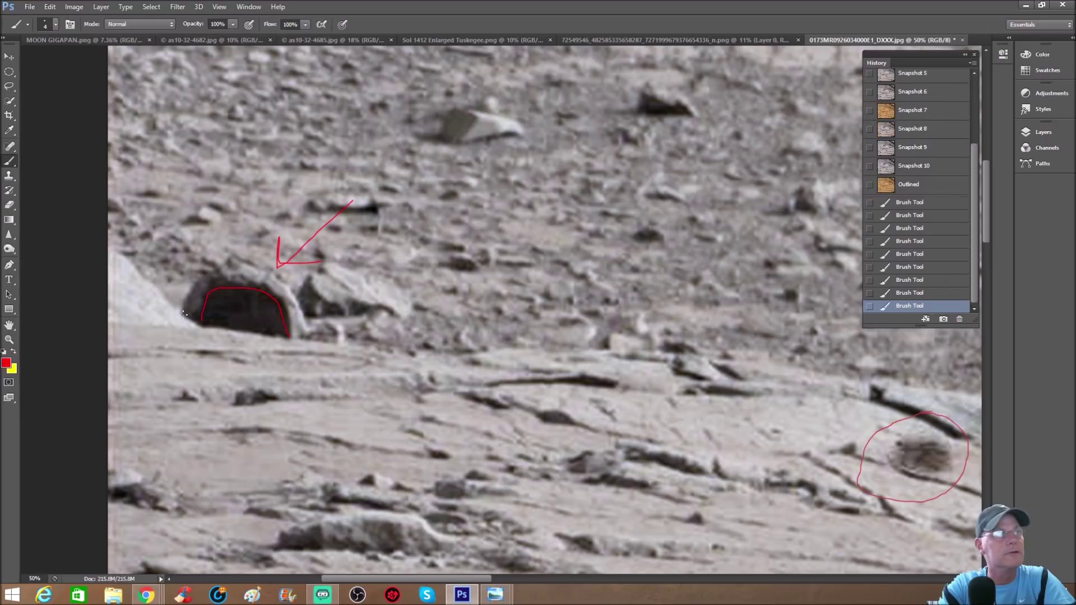
mouse_move(207, 275)
mouse_down()
mouse_move(291, 288)
mouse_move(306, 326)
mouse_move(347, 339)
mouse_up()
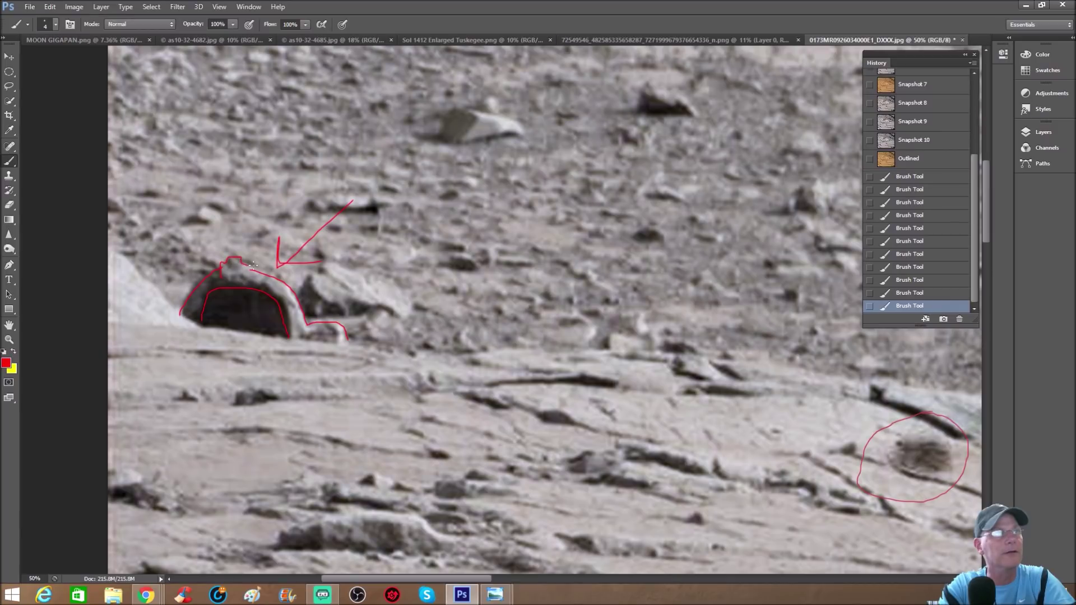
drag(253, 268, 267, 272)
Examine the domed rock in Snapshot 2 and the tilted slabs of the outcrop in Snapshot 10.
click(926, 115)
scroll(926, 118, up, 5)
click(922, 115)
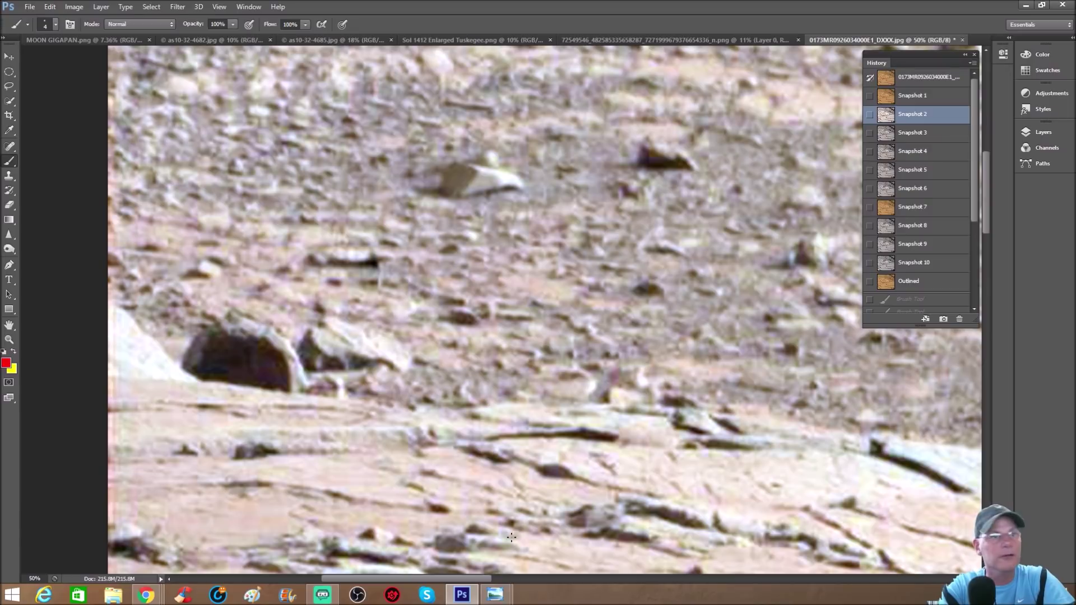
key(ctrl+minus)
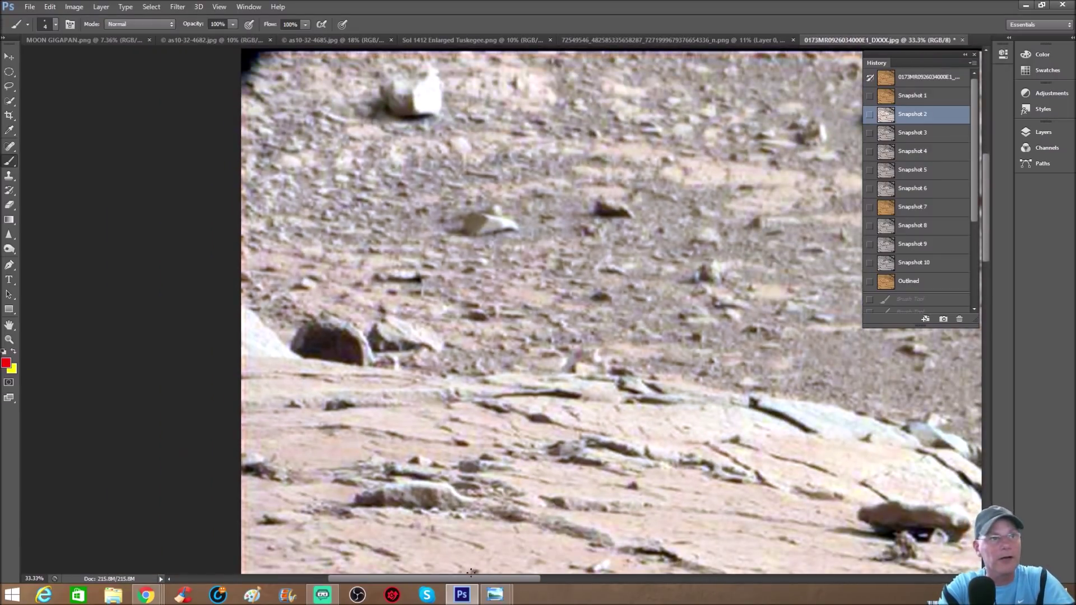
drag(472, 575, 612, 581)
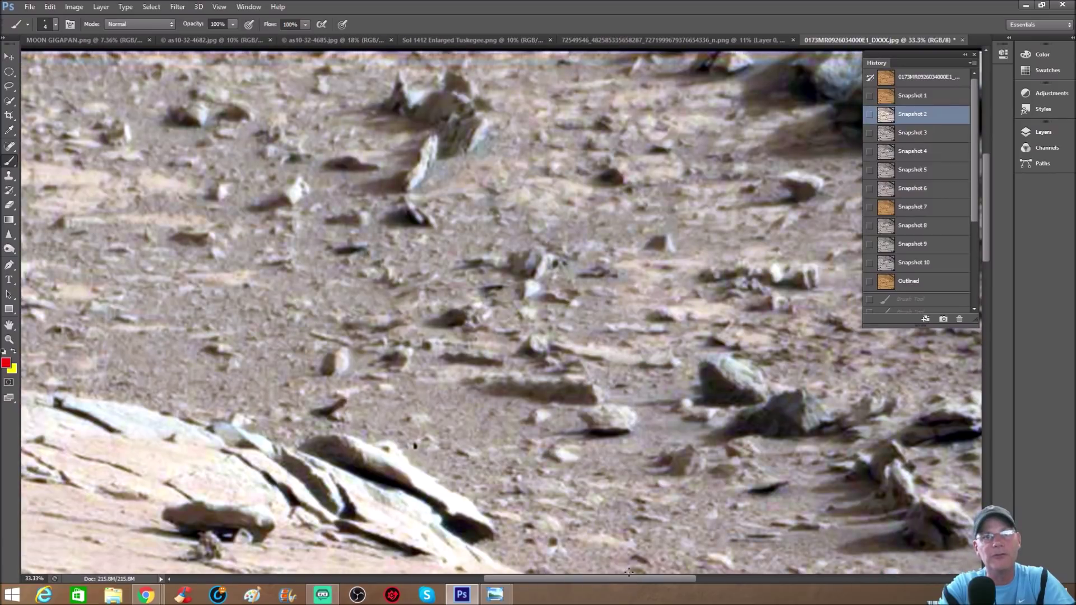
scroll(502, 414, down, 5)
scroll(501, 413, down, 2)
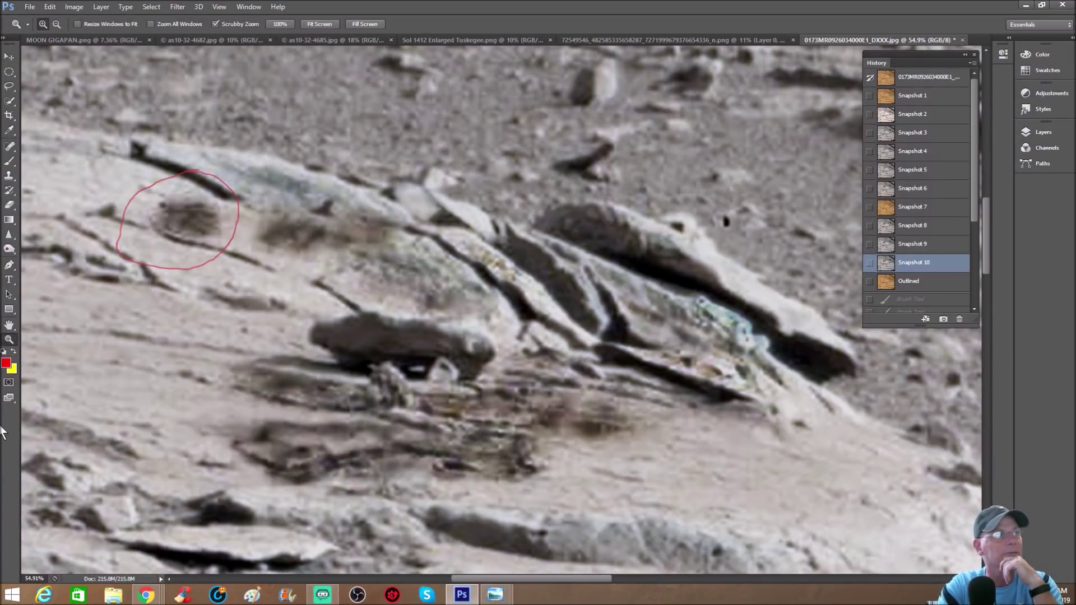
scroll(296, 340, down, 3)
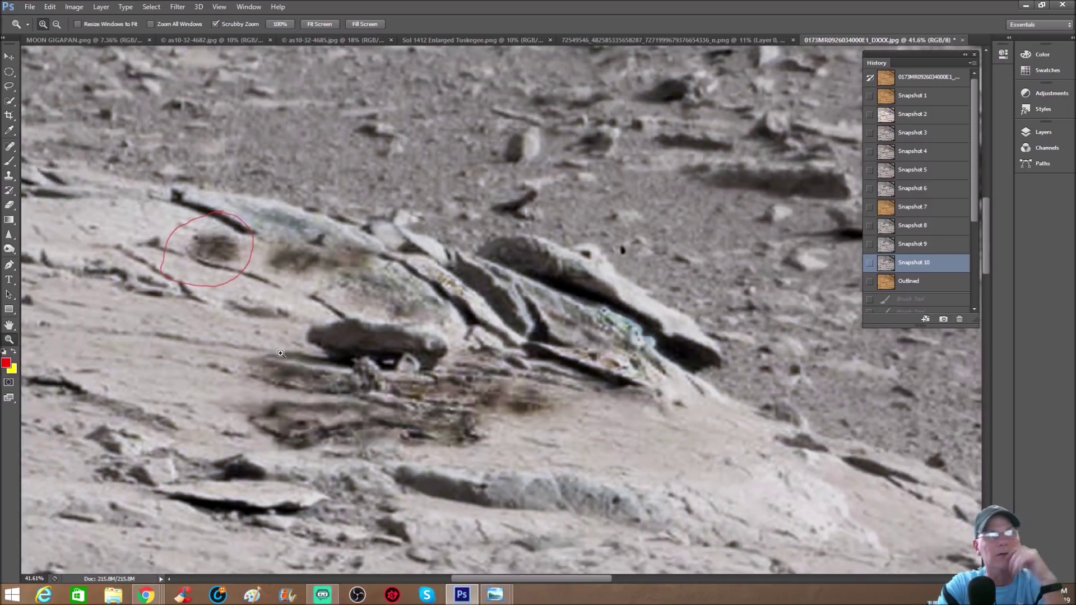
Return to Snapshot 2 and circle the smooth ground below the tilted slabs and the strip under the long slab in red.
click(927, 116)
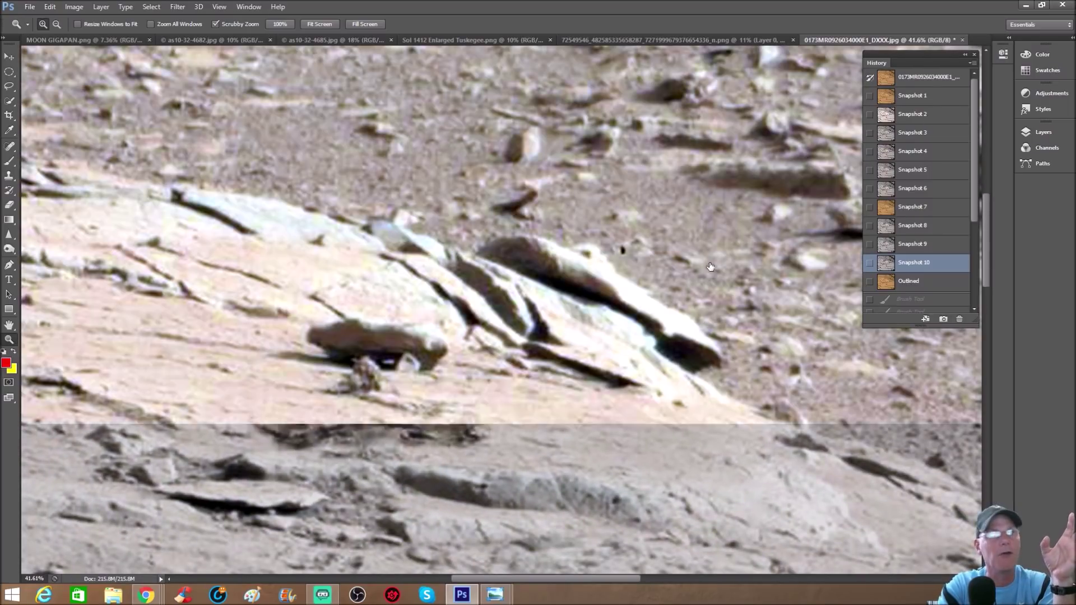
click(9, 162)
drag(572, 387, 521, 464)
mouse_move(664, 496)
mouse_down()
mouse_move(805, 500)
mouse_move(652, 389)
mouse_move(561, 383)
mouse_up()
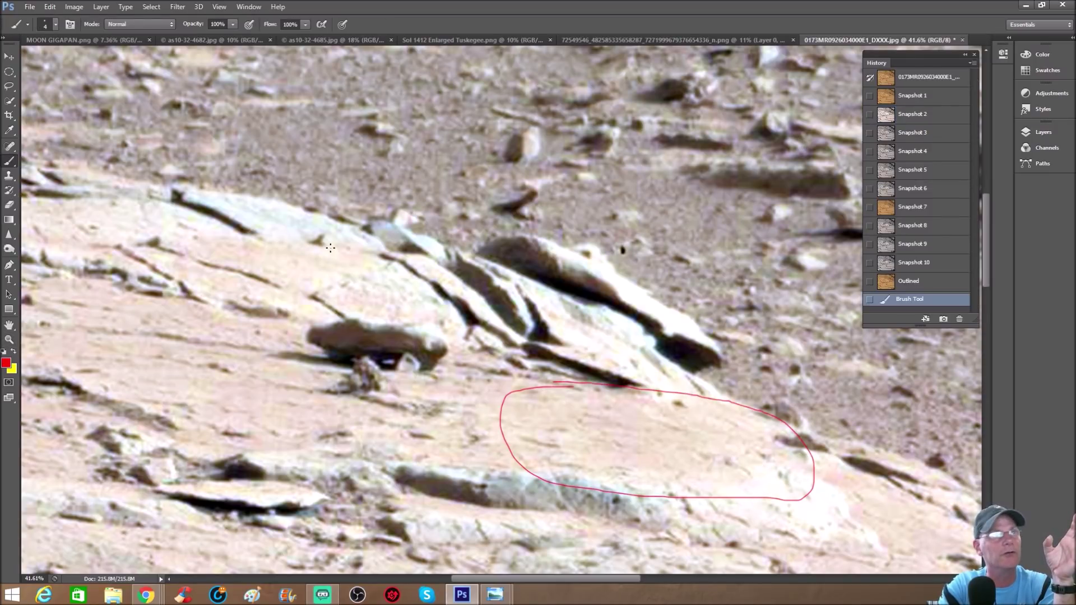
mouse_move(513, 264)
mouse_down()
mouse_move(530, 304)
mouse_move(605, 342)
mouse_up()
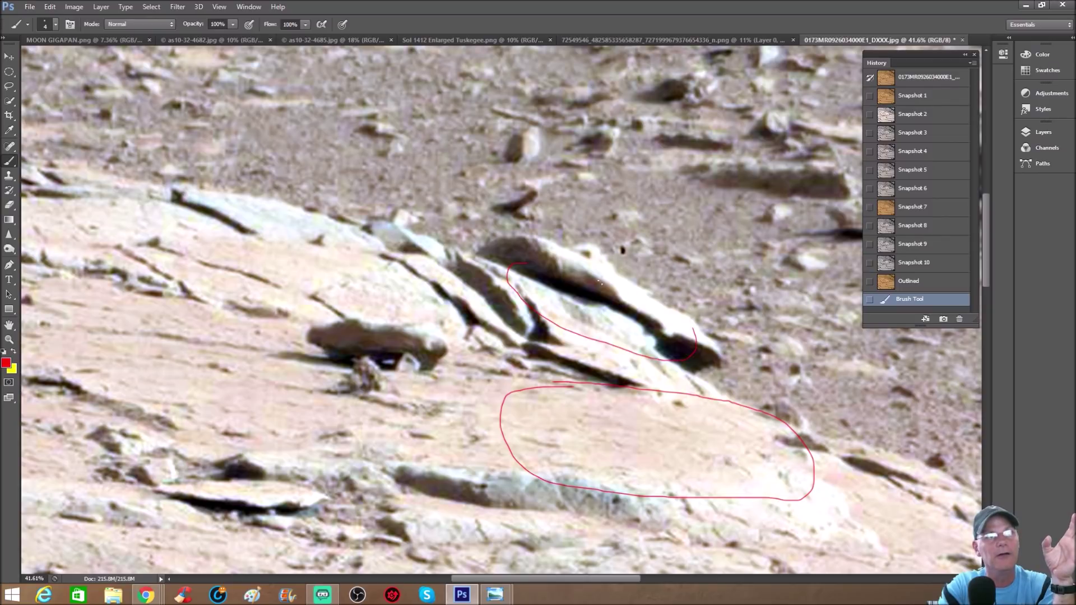
drag(694, 330, 524, 265)
View the slabs in Snapshot 1, and circle the pale patch beneath the long slab's lower end in red on Snapshot 2.
click(944, 91)
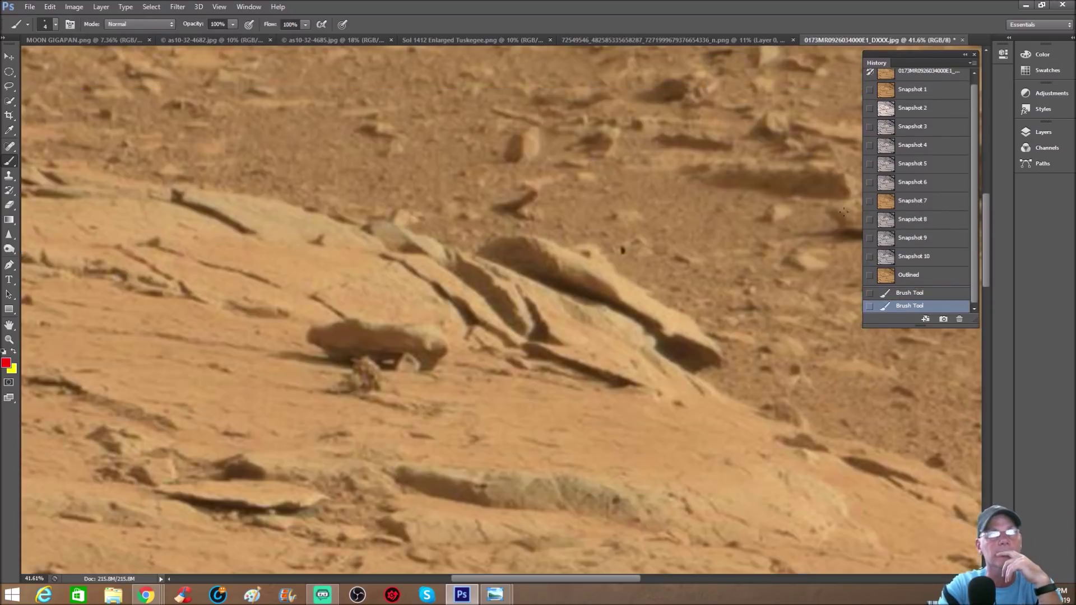
click(913, 108)
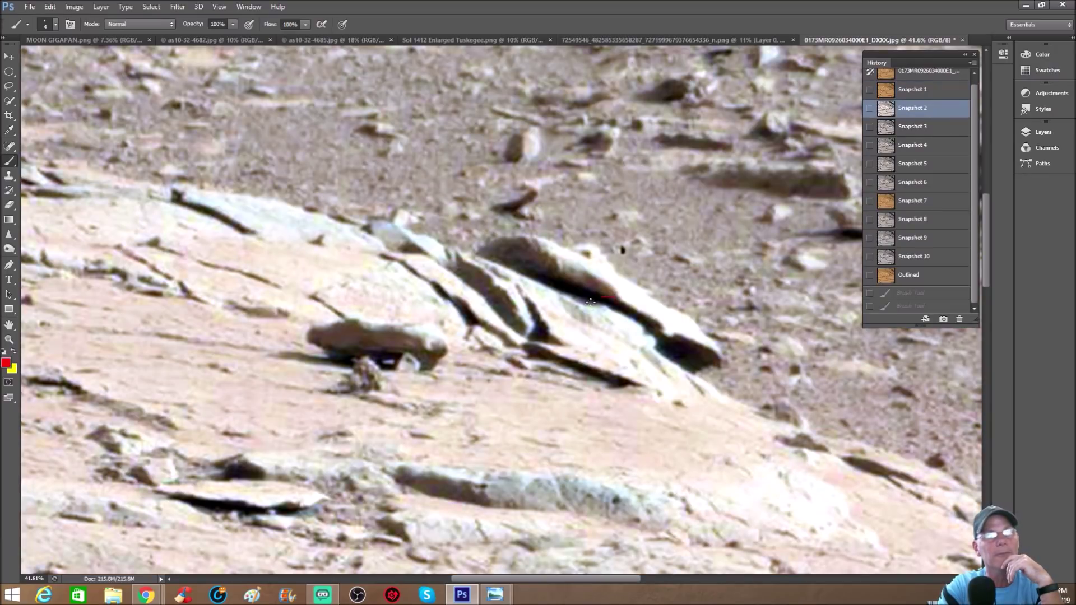
drag(652, 305, 613, 289)
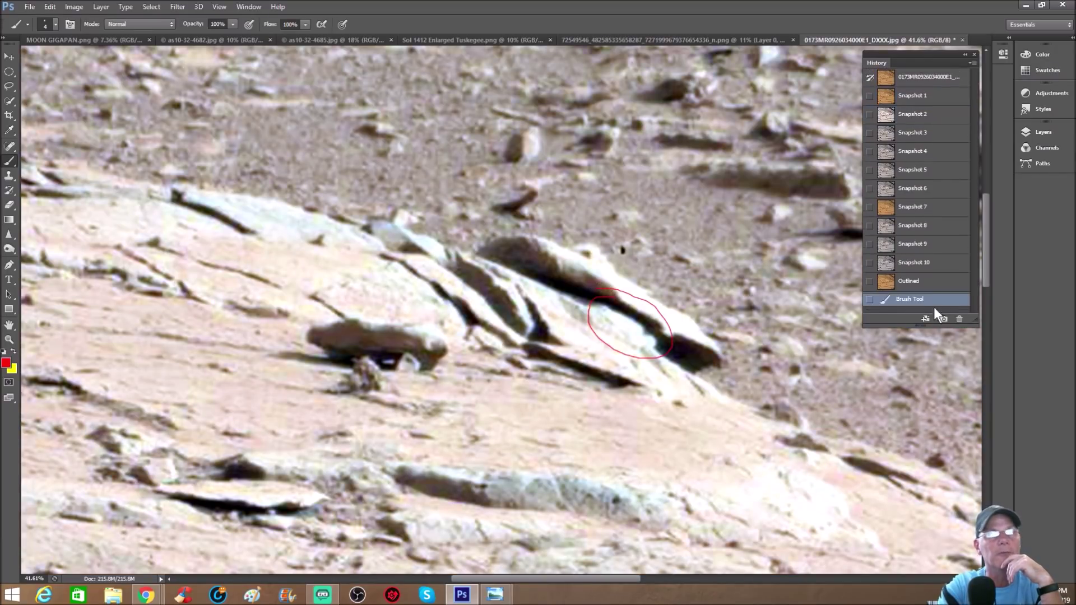
Switch to Snapshot 10 and inspect the discoloured patches around the slabs and the balanced rock up close.
click(933, 261)
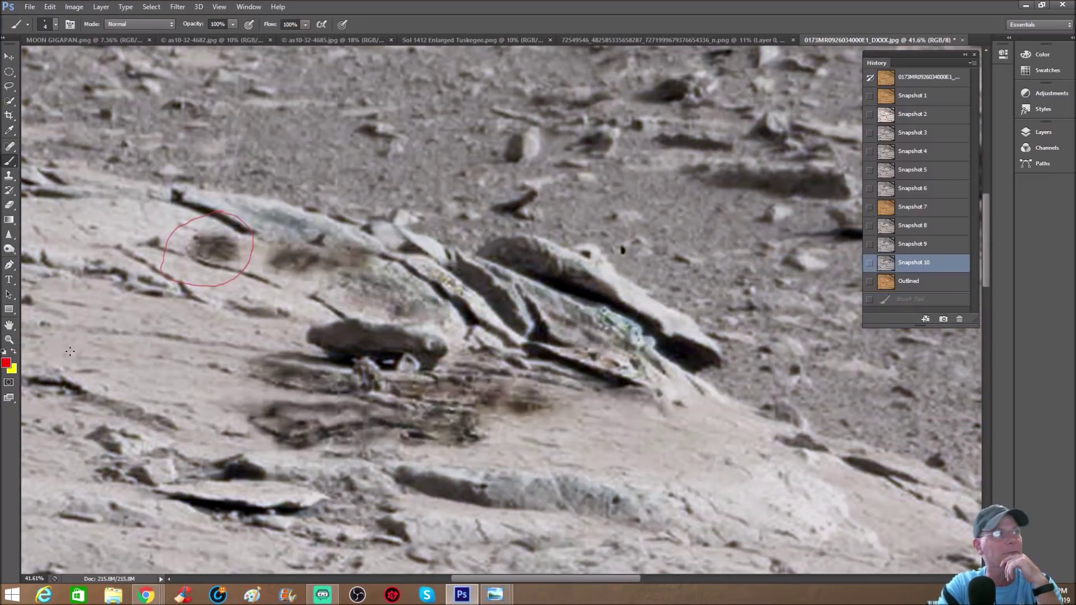
click(9, 339)
click(425, 350)
click(493, 327)
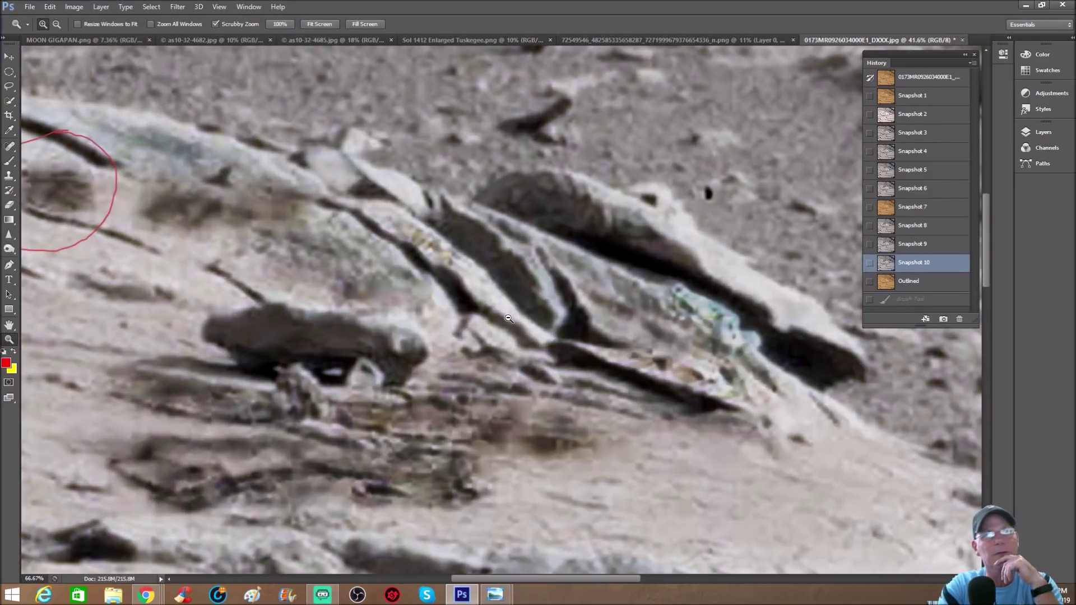
key(ctrl+minus)
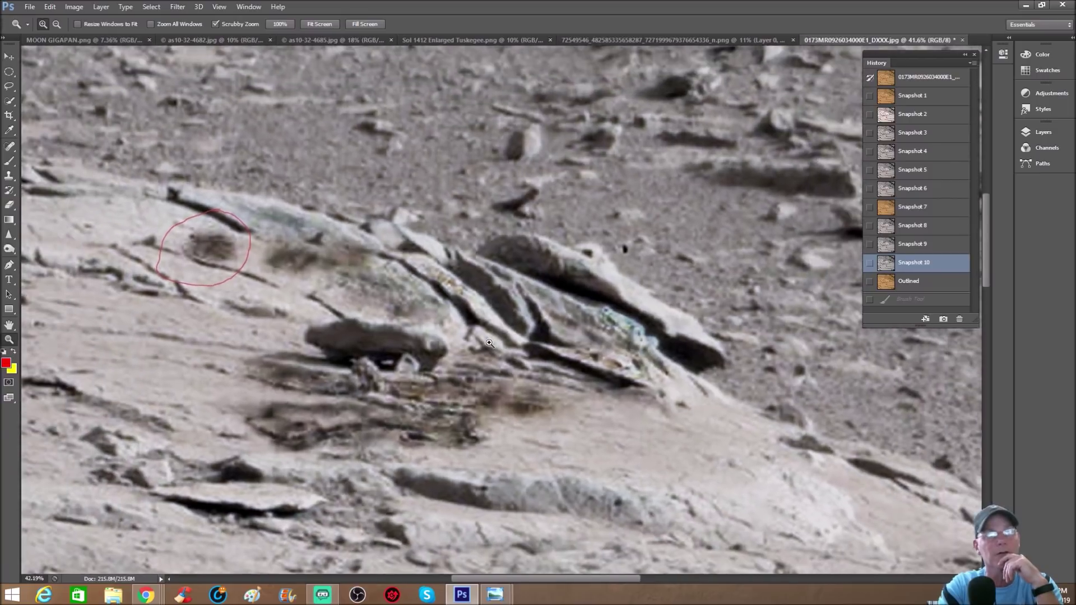
key(b)
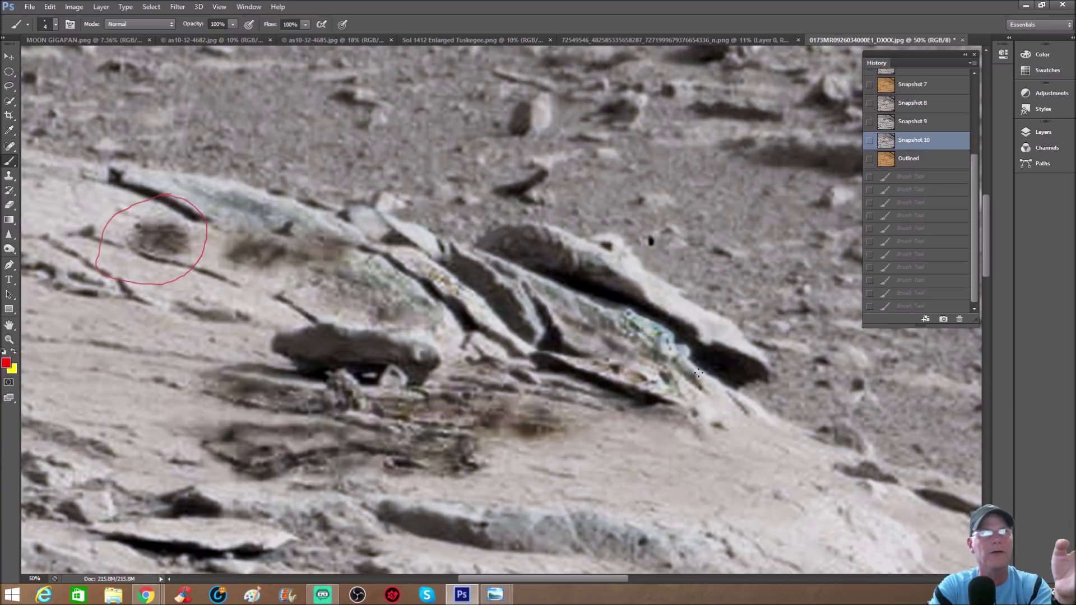
Switch to the MSL 184-173 PDS MASTCAM panorama on GigaPan in Chrome and examine the slabs and lower slope in full screen.
key(alt+Tab)
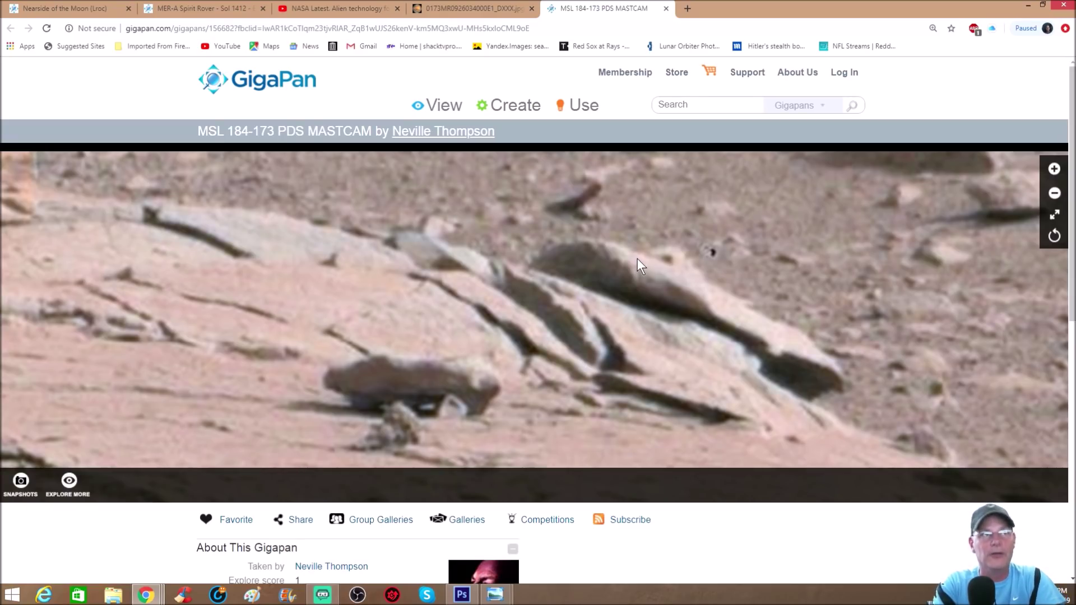
click(1054, 214)
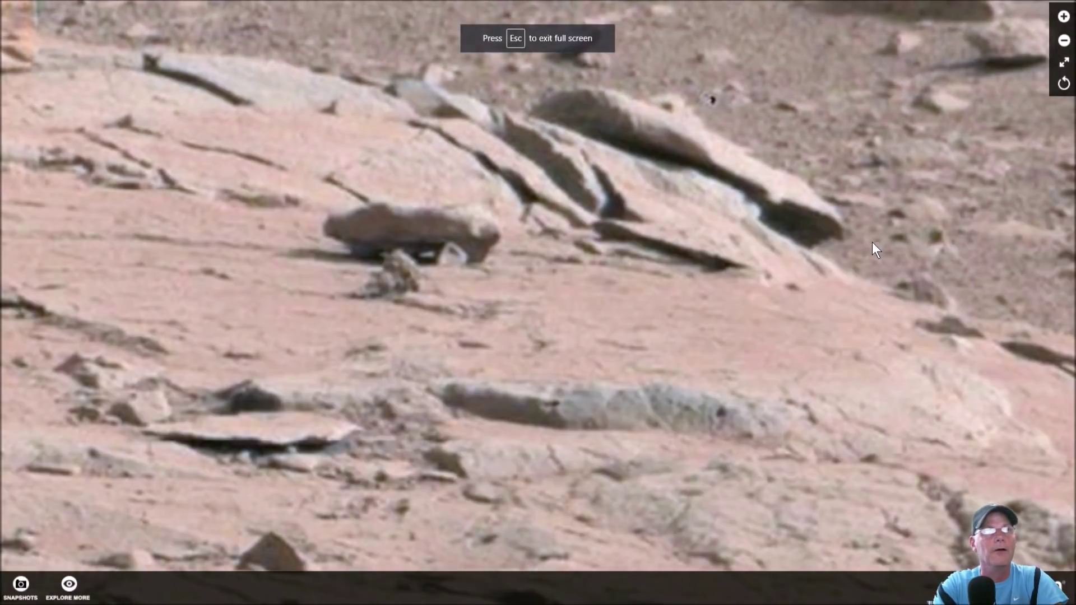
scroll(761, 200, up, 2)
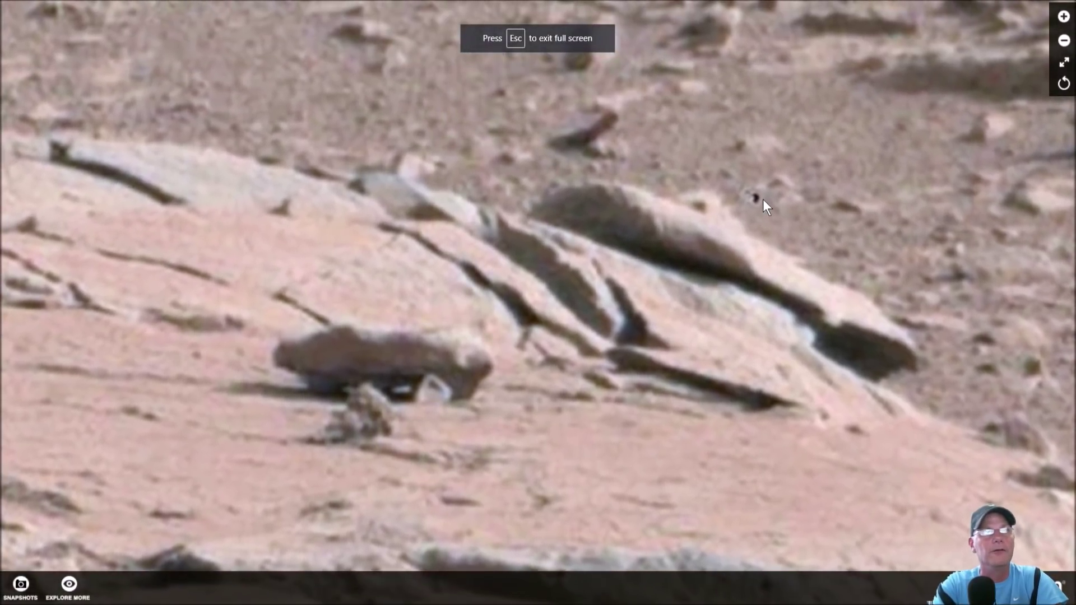
scroll(762, 200, down, 3)
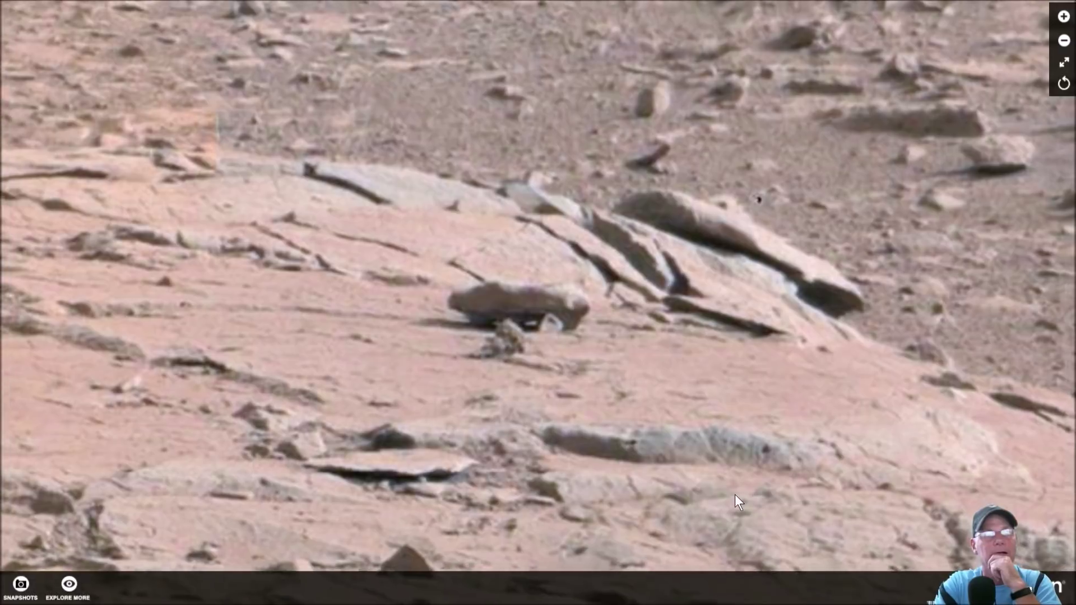
drag(671, 455, 504, 420)
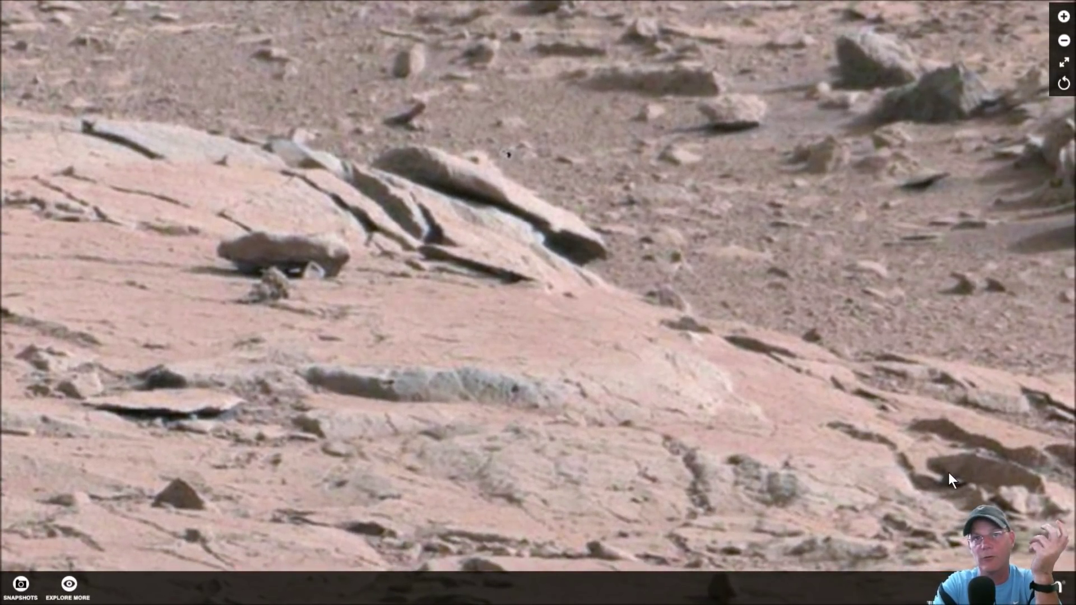
scroll(998, 476, up, 2)
drag(996, 475, 908, 442)
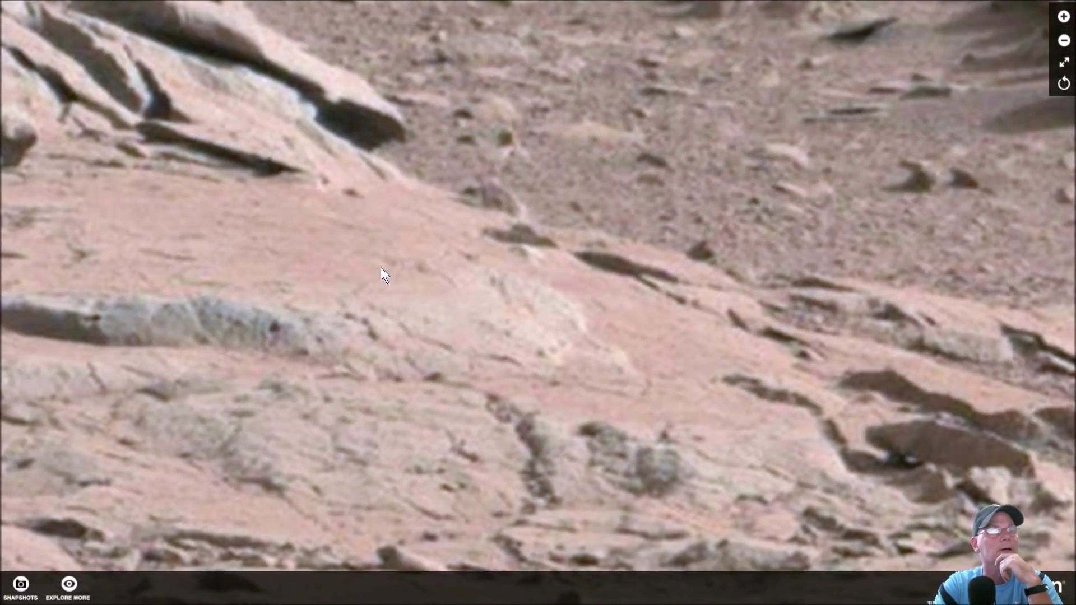
drag(381, 272, 674, 421)
drag(374, 323, 509, 344)
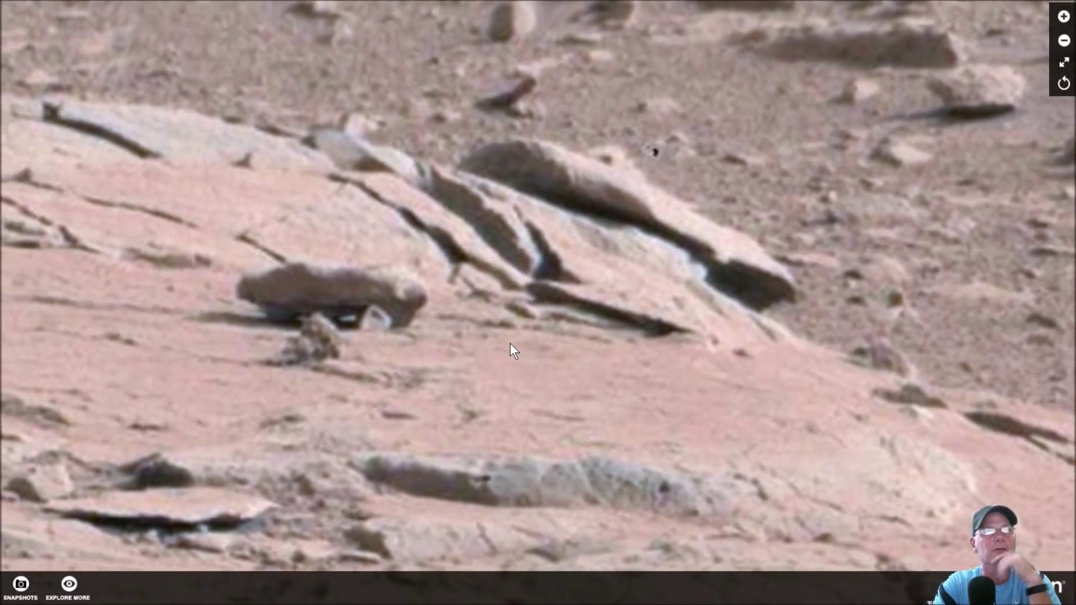
Zoom out from the outcrop to show the whole GigaPan panorama with the rover arm.
scroll(510, 344, down, 4)
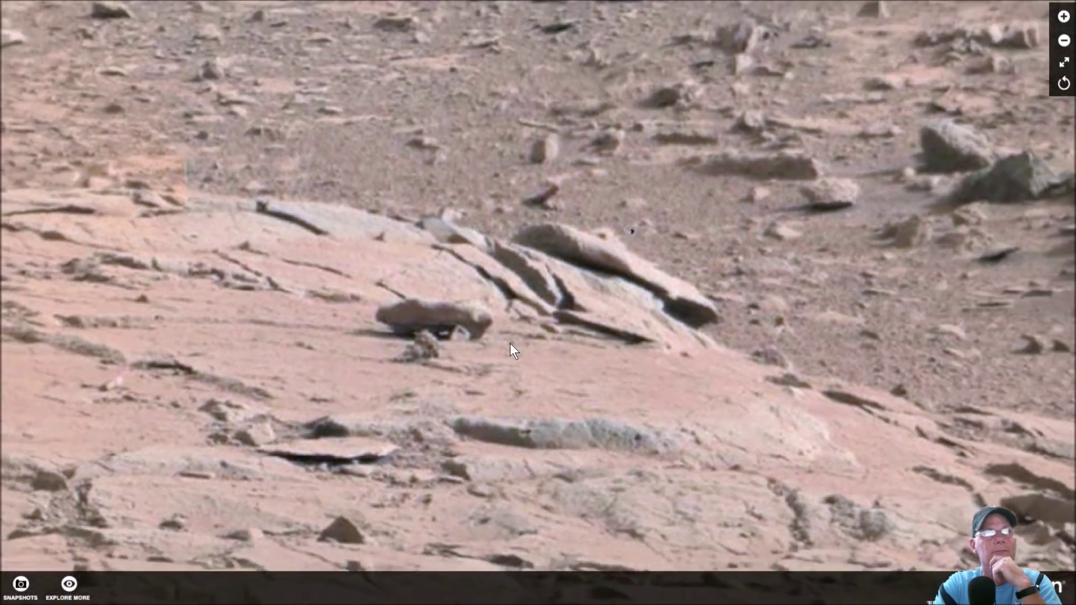
scroll(510, 343, down, 3)
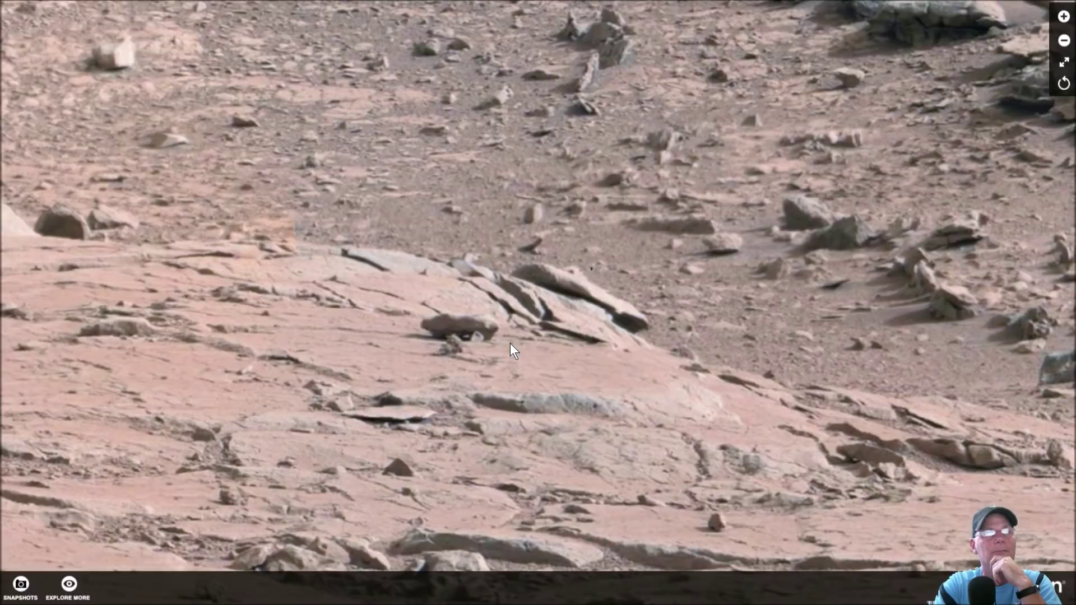
scroll(510, 343, down, 1)
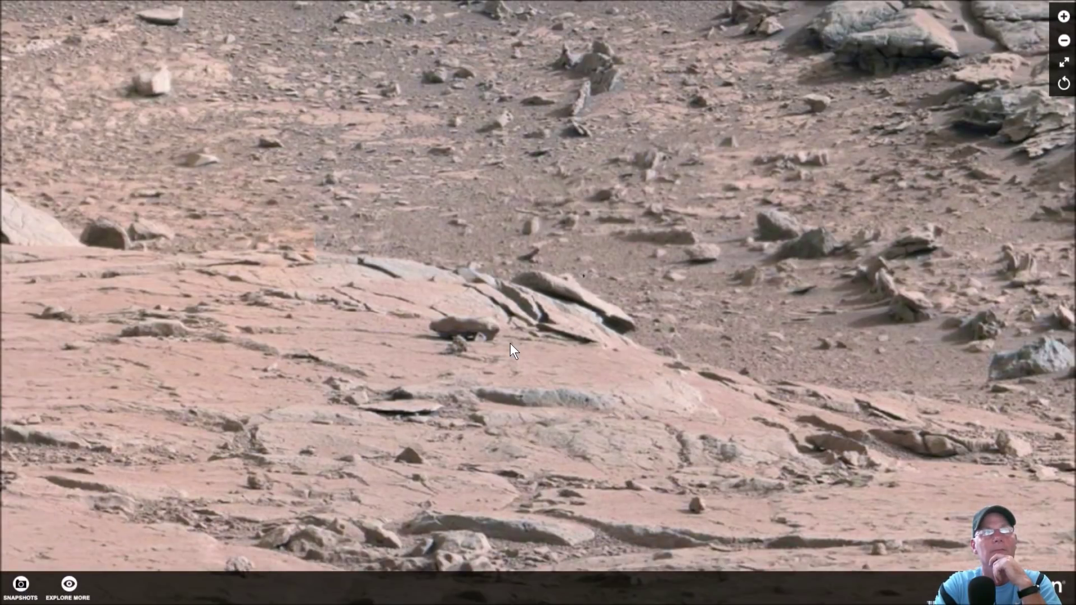
scroll(510, 343, down, 1)
click(1064, 42)
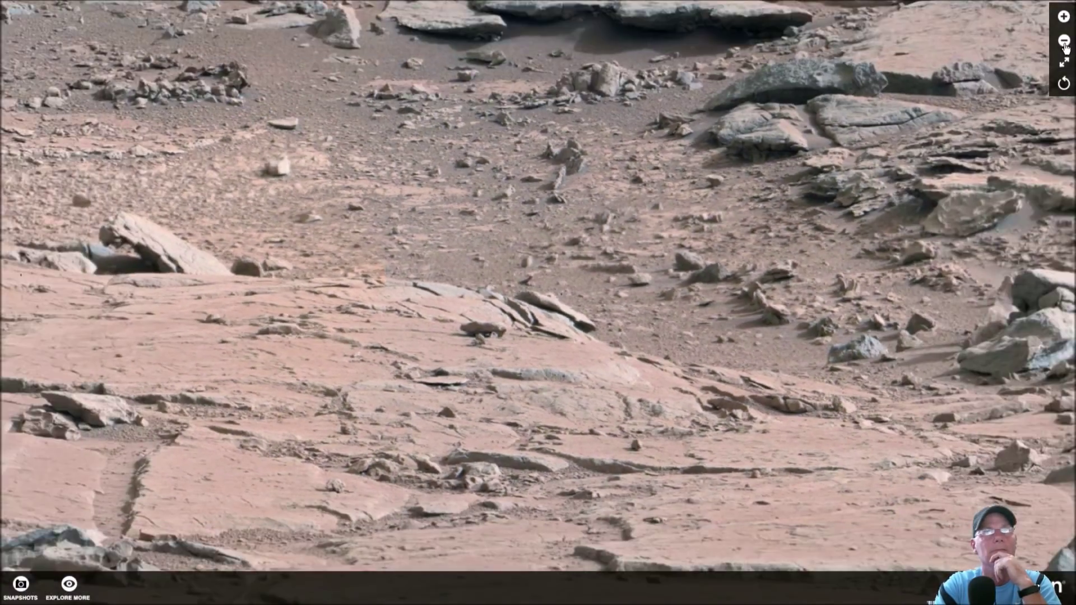
click(1064, 44)
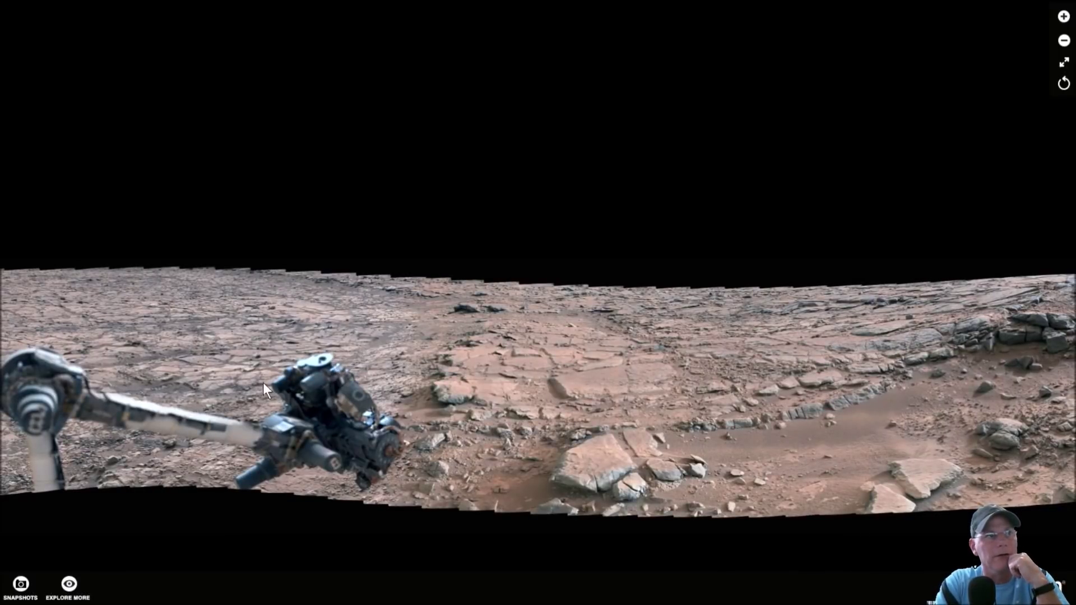
Locate the outcrop within the full panorama and zoom back in on its tilted slabs and balanced rock.
scroll(613, 338, up, 1)
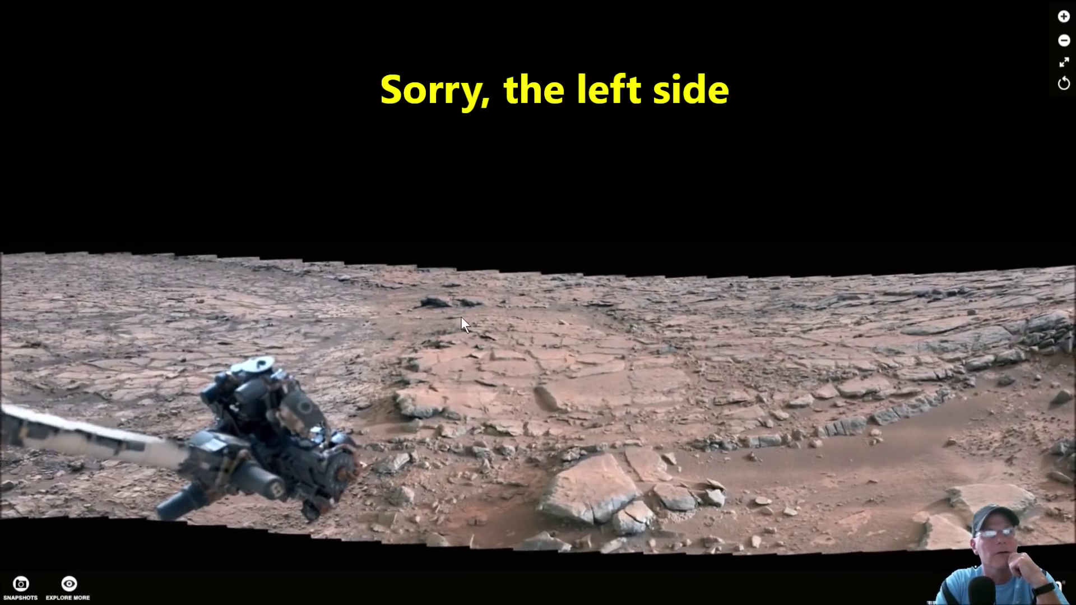
scroll(462, 317, up, 1)
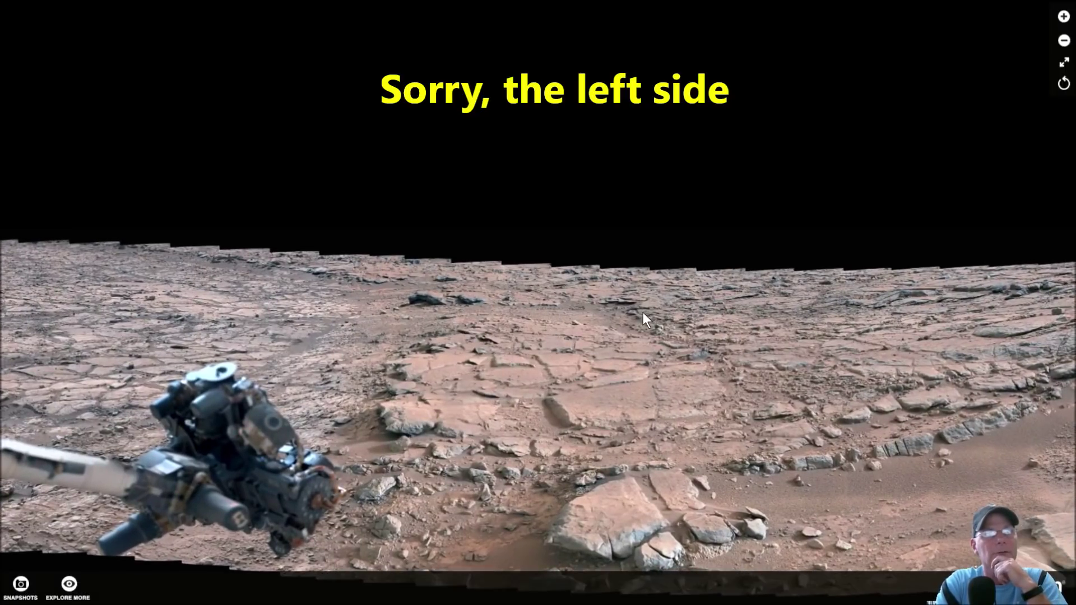
scroll(643, 311, up, 1)
scroll(643, 311, up, 5)
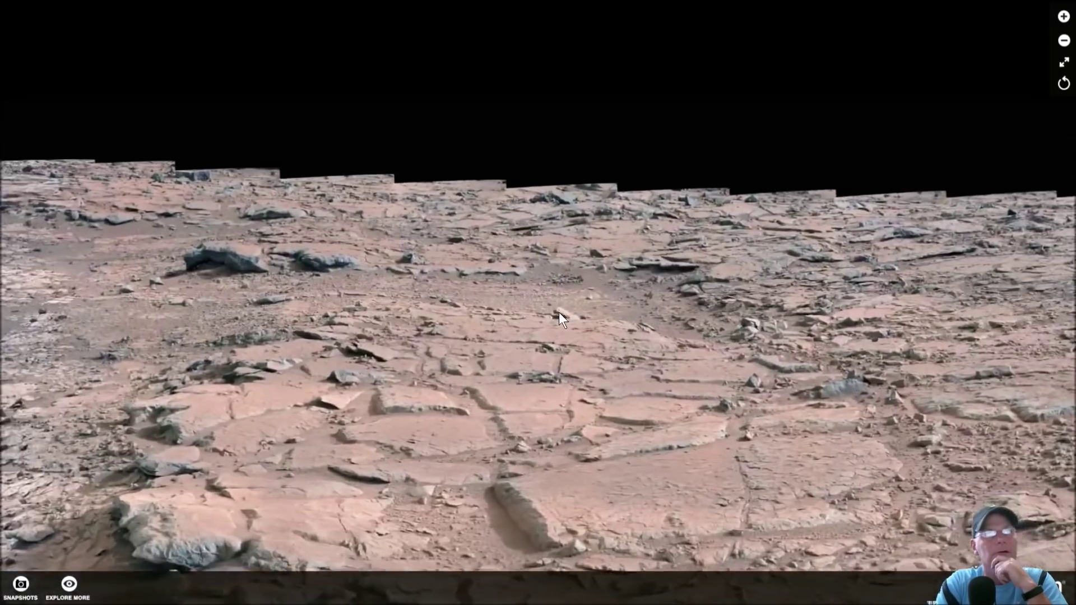
scroll(742, 351, up, 5)
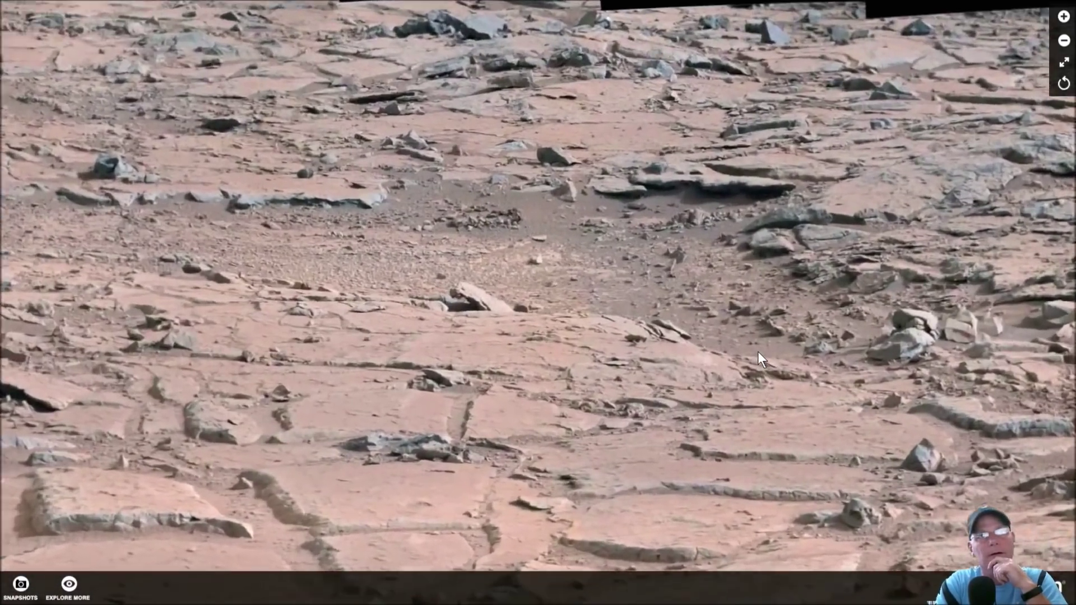
scroll(568, 300, up, 5)
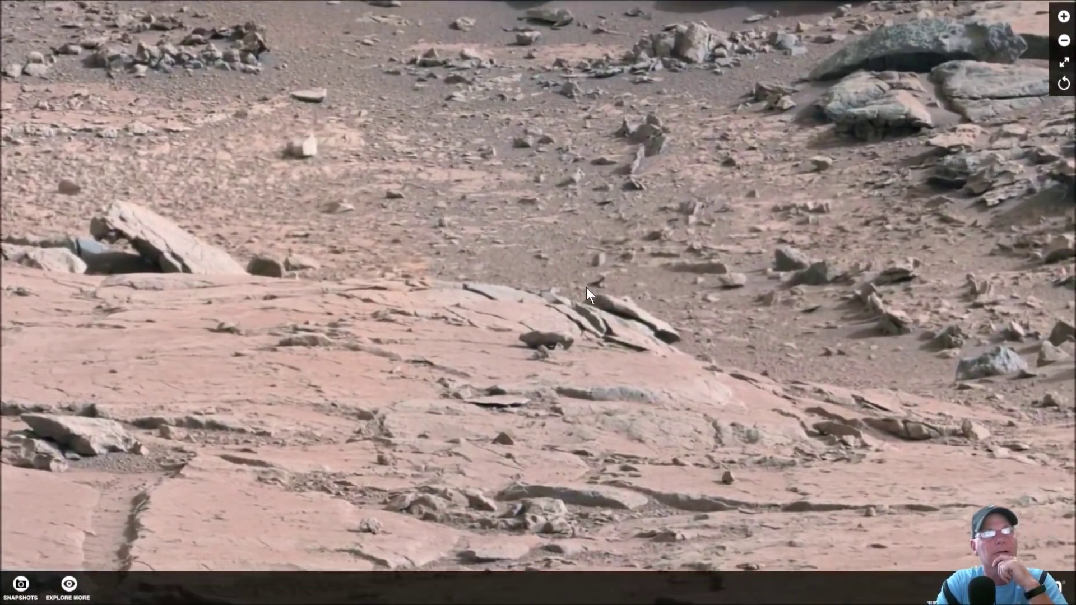
scroll(643, 276, up, 2)
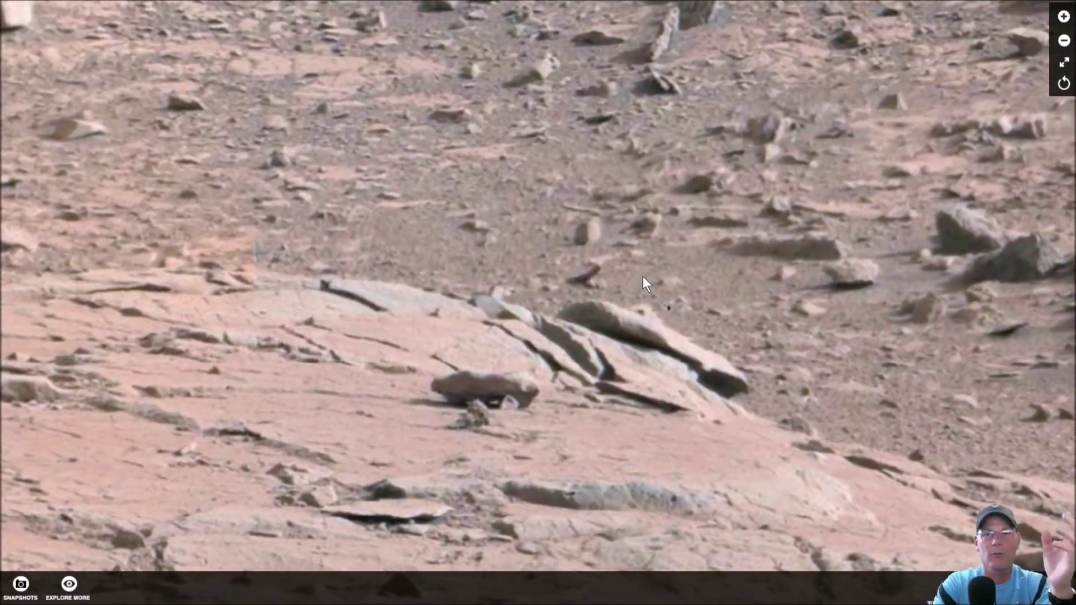